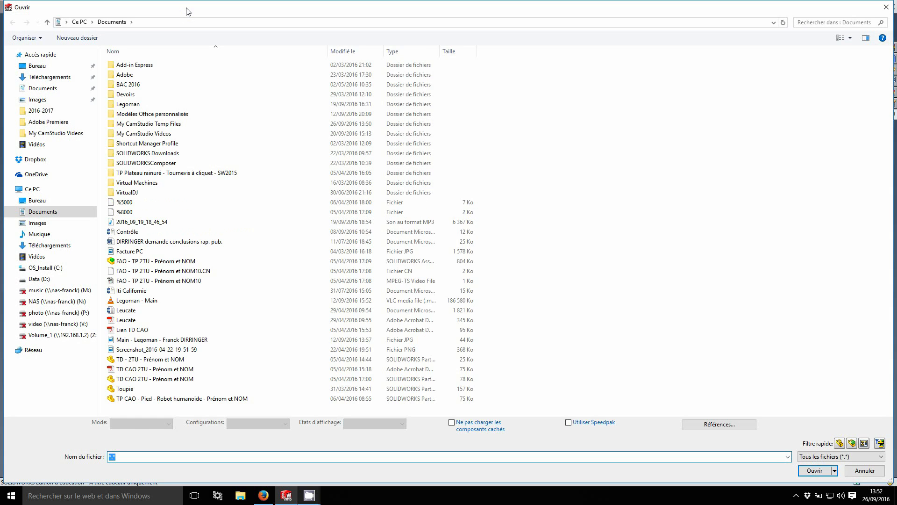
Open the part "CAO - Jambe du robot humanoïde" from the "FAO - Jambe du robot humanoïde" folder inside Devoirs
{"action": "double_click", "coordinate": [135, 95]}
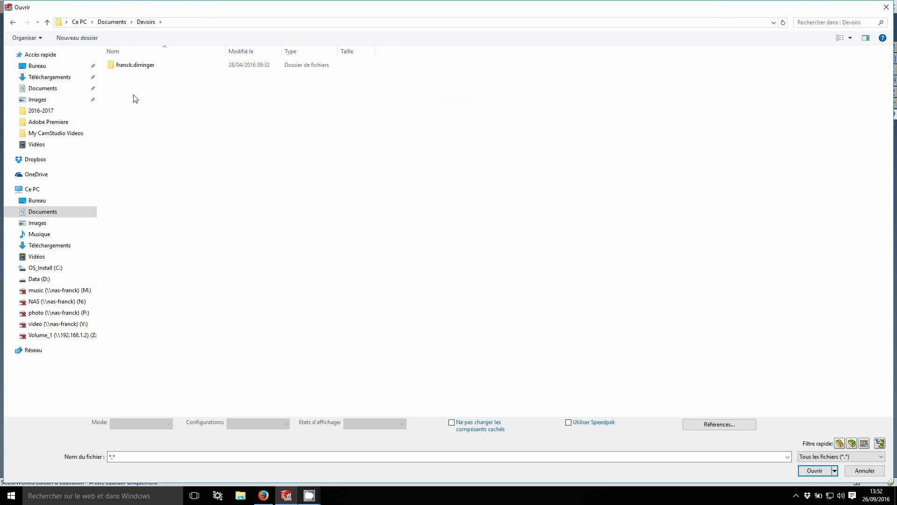
{"action": "double_click", "coordinate": [135, 66]}
{"action": "double_click", "coordinate": [135, 66]}
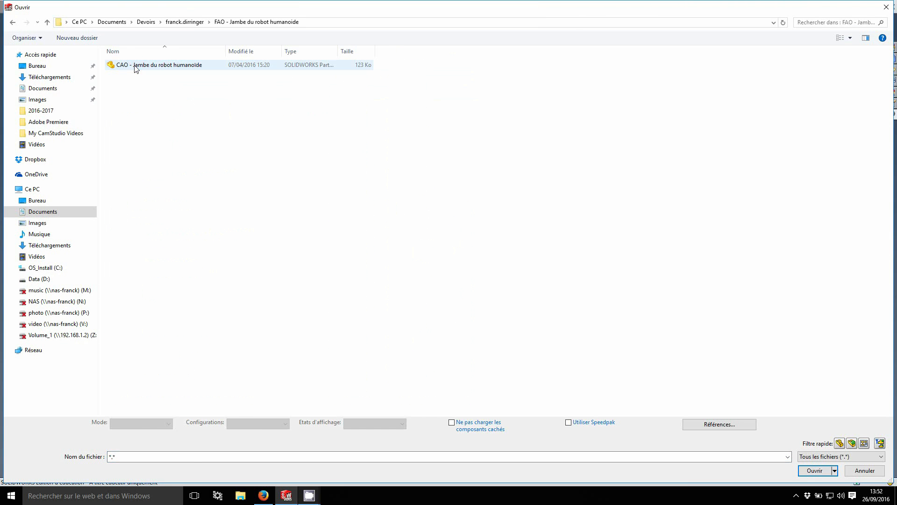
{"action": "left_click", "coordinate": [137, 66]}
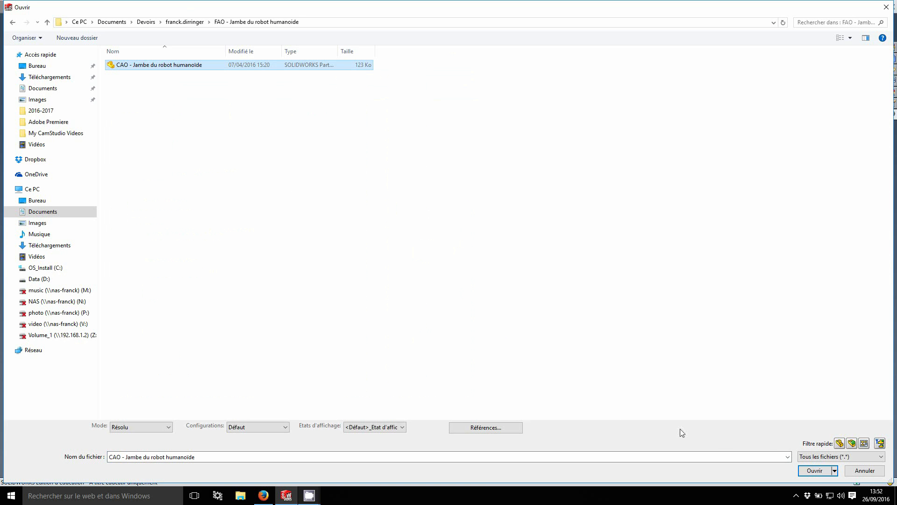
{"action": "left_click", "coordinate": [810, 472]}
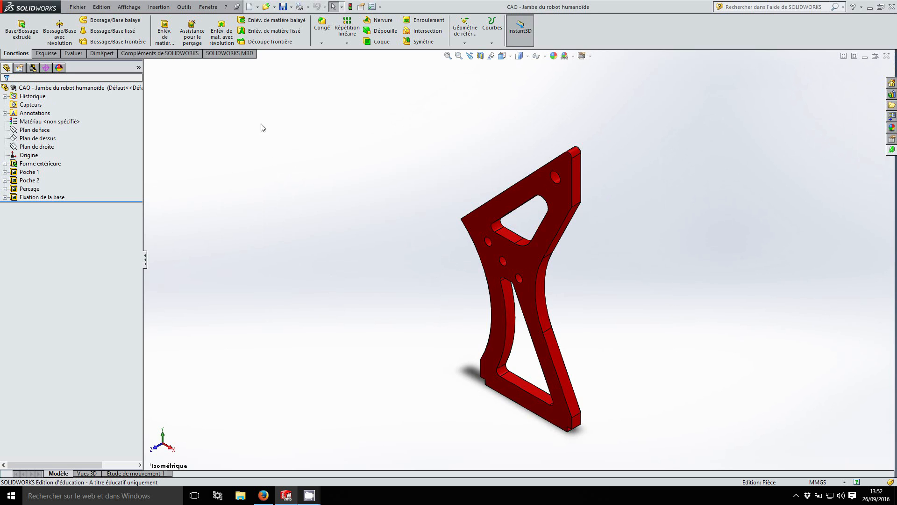
Create a new assembly document
{"action": "left_click", "coordinate": [249, 6]}
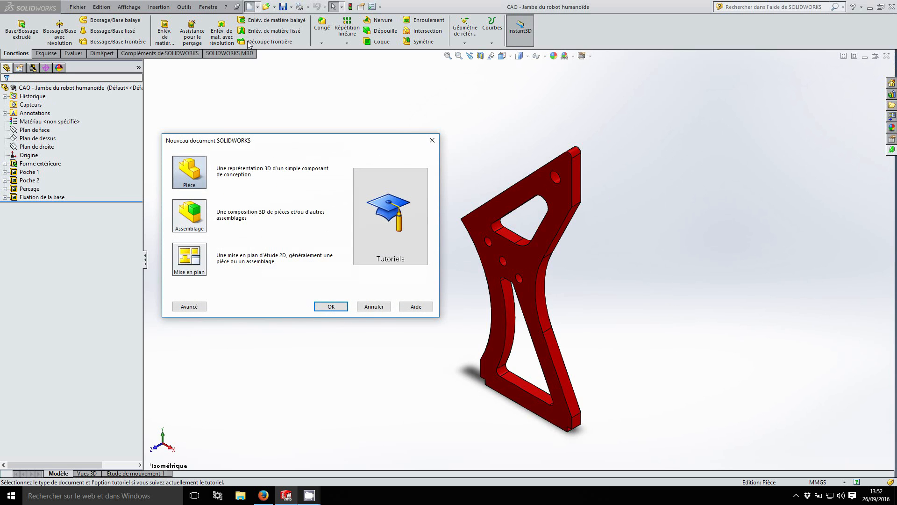
{"action": "left_click", "coordinate": [196, 223]}
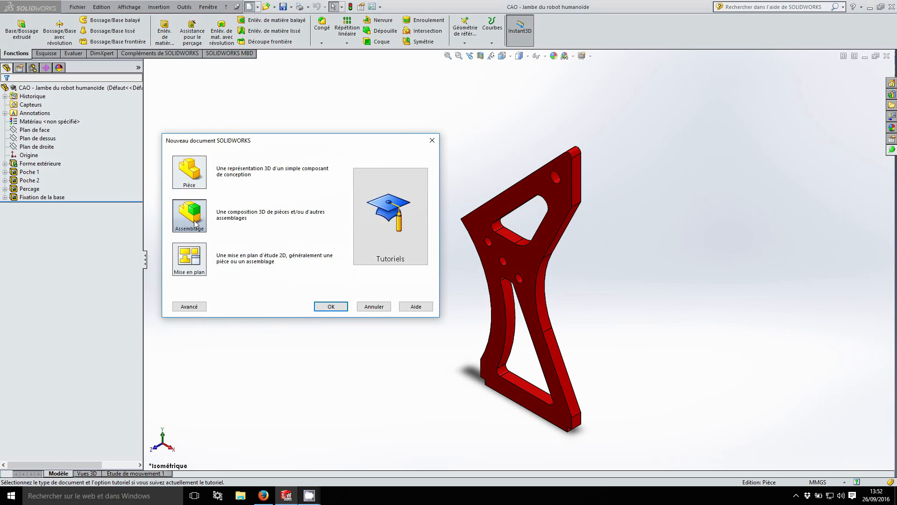
{"action": "left_click", "coordinate": [337, 310]}
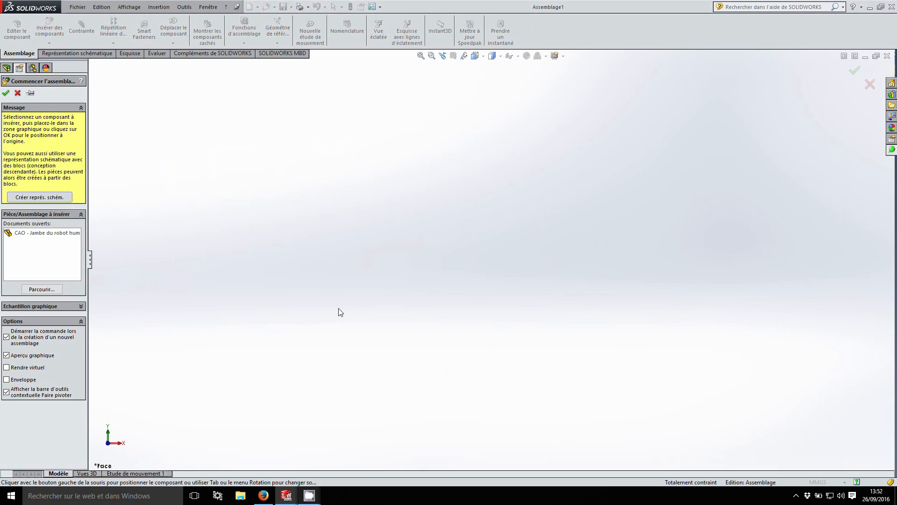
Insert the open leg part "CAO - Jambe du robot humanoïde" into the assembly as its first component
{"action": "left_click_drag", "start_coordinate": [92, 260], "coordinate": [124, 260]}
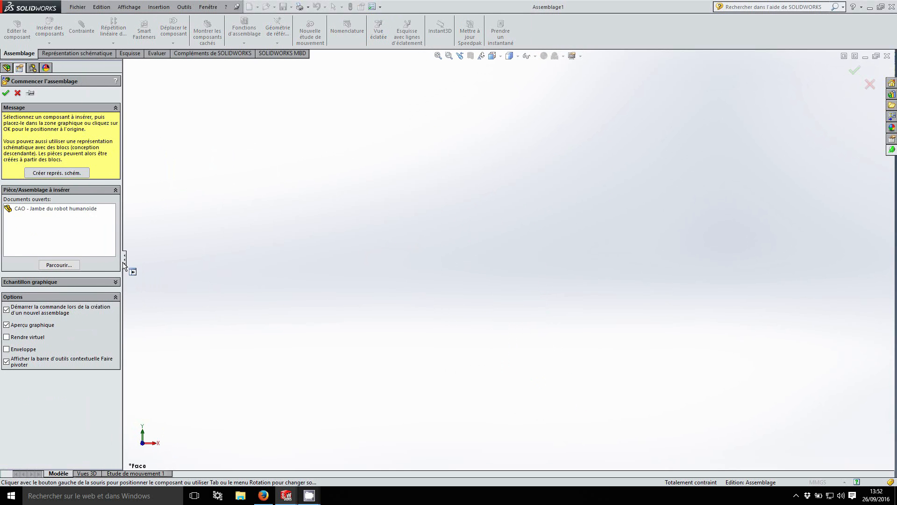
{"action": "left_click", "coordinate": [69, 211]}
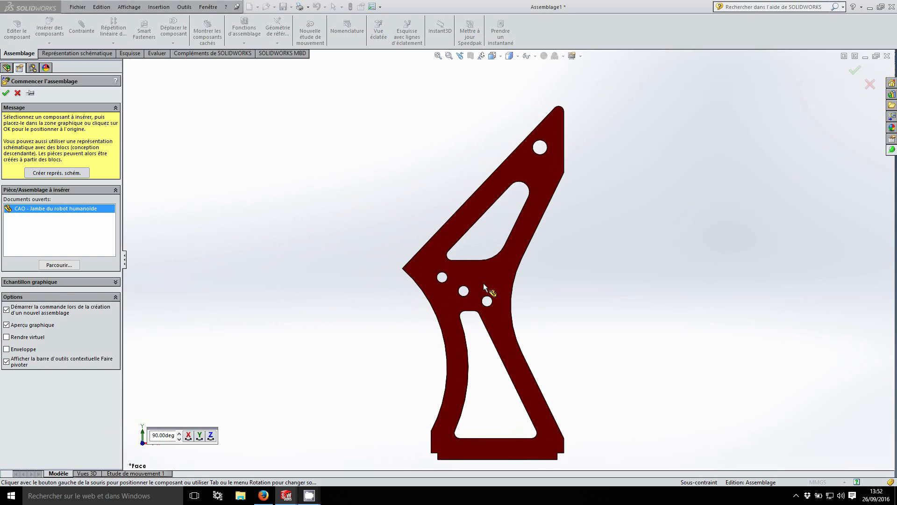
{"action": "left_click", "coordinate": [483, 283]}
{"action": "middle_click_drag", "start_coordinate": [577, 341], "coordinate": [426, 251]}
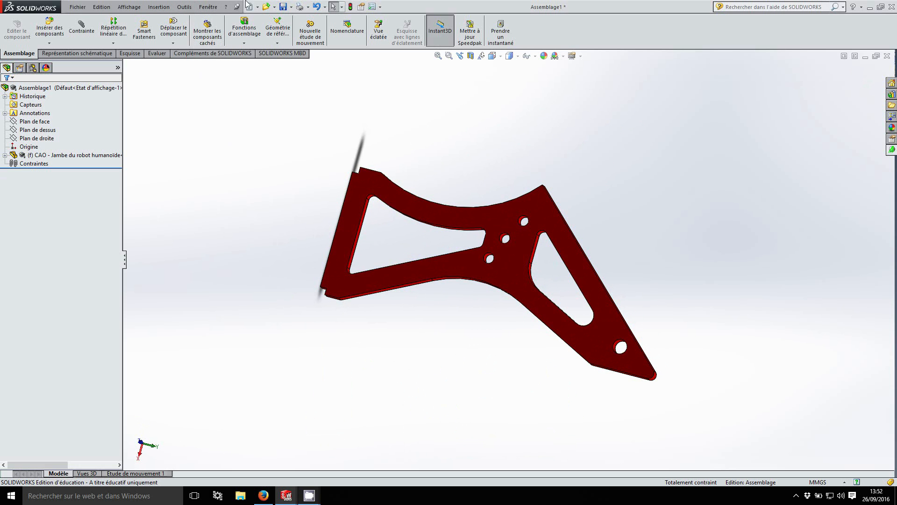
Save the assembly as "FAO - Robot Humanoïde - Jambe - Nom et Prénom"
{"action": "left_click", "coordinate": [284, 8]}
{"action": "type", "text": "FA"}
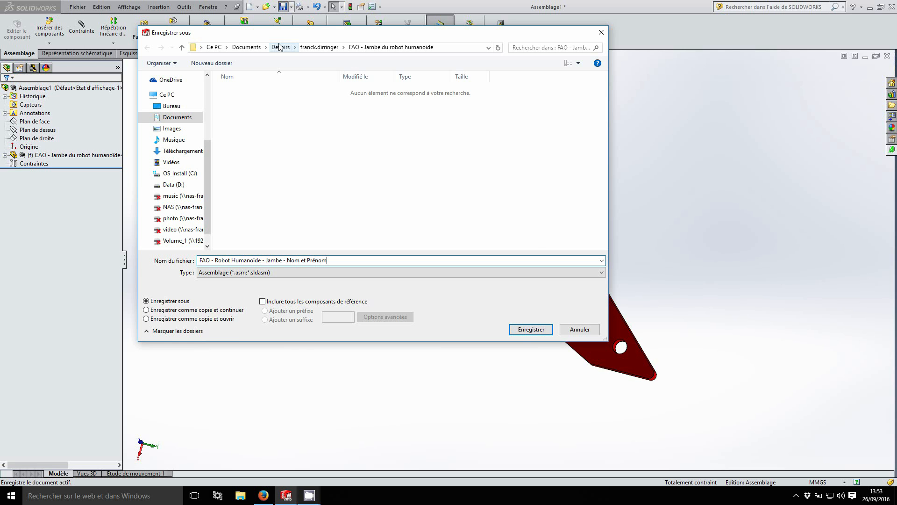
{"action": "left_click", "coordinate": [521, 331]}
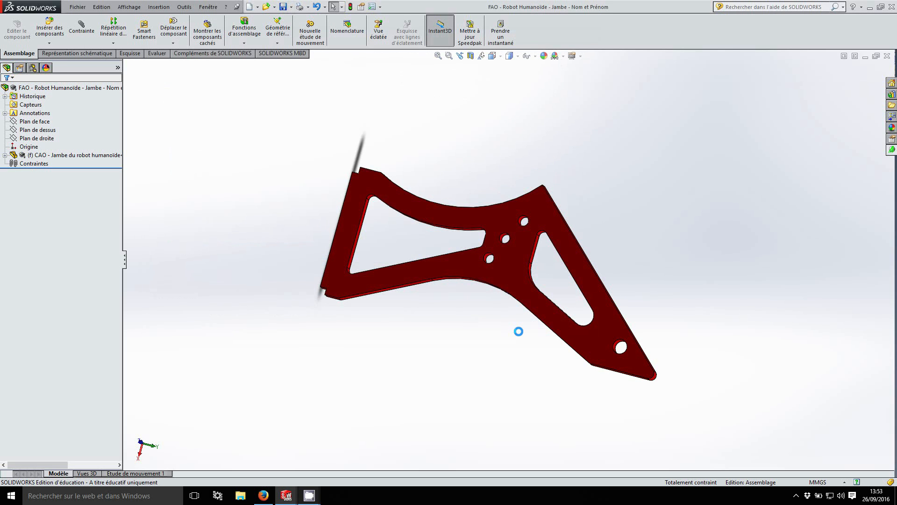
Start the EFICN SW machining add-in for the assembly
{"action": "left_click", "coordinate": [184, 6]}
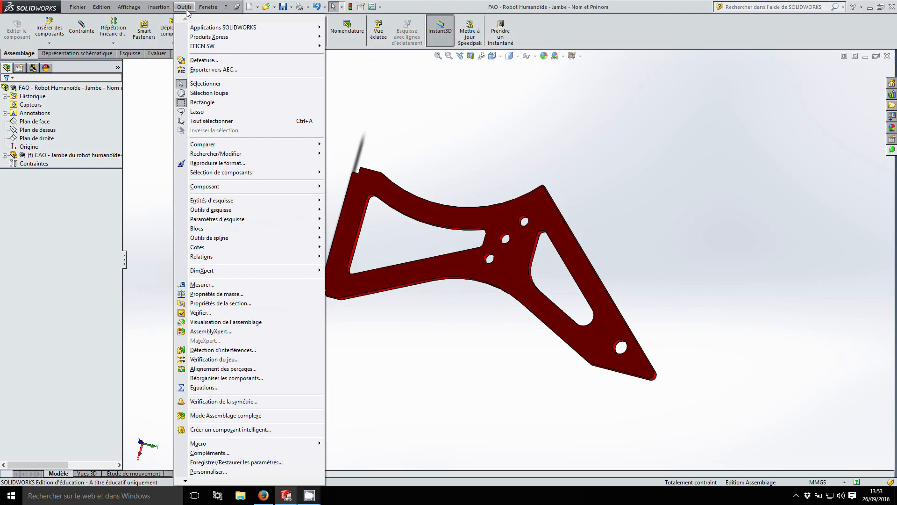
{"action": "mouse_move", "coordinate": [204, 41]}
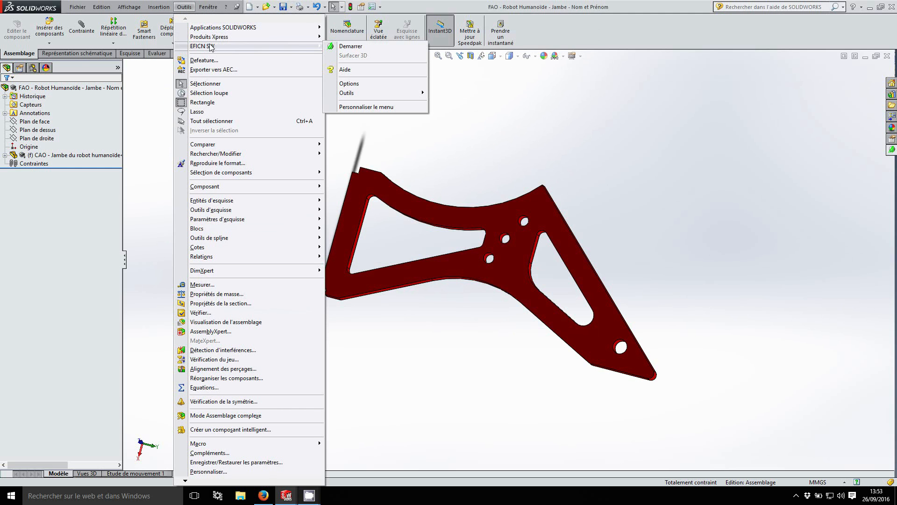
{"action": "left_click", "coordinate": [364, 47]}
{"action": "left_click", "coordinate": [365, 47]}
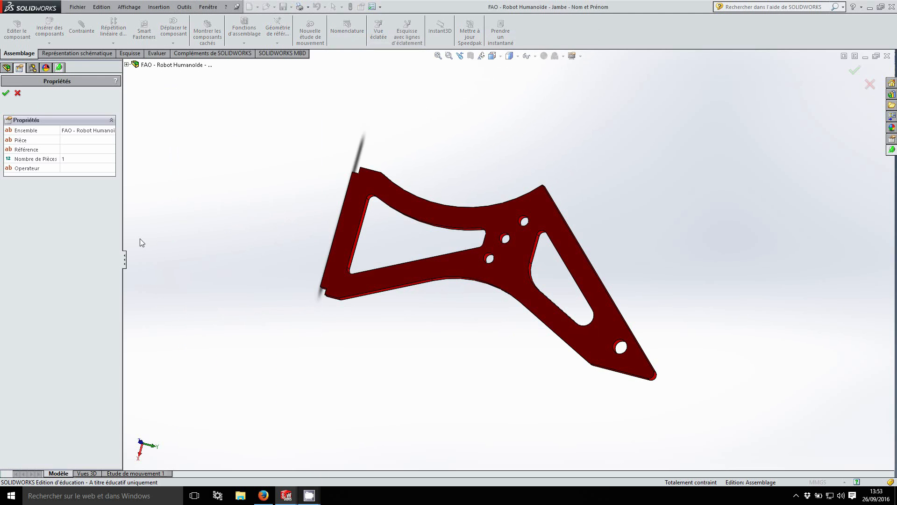
Shorten the Ensemble property to "Robot Humanoïde"
{"action": "left_click_drag", "start_coordinate": [125, 261], "coordinate": [162, 259]}
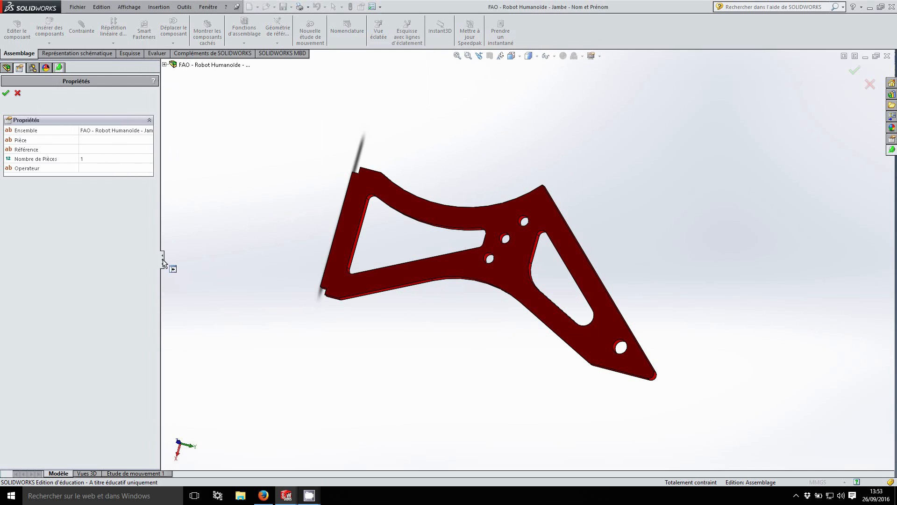
{"action": "left_click", "coordinate": [96, 132]}
{"action": "left_click_drag", "start_coordinate": [94, 132], "coordinate": [170, 140]}
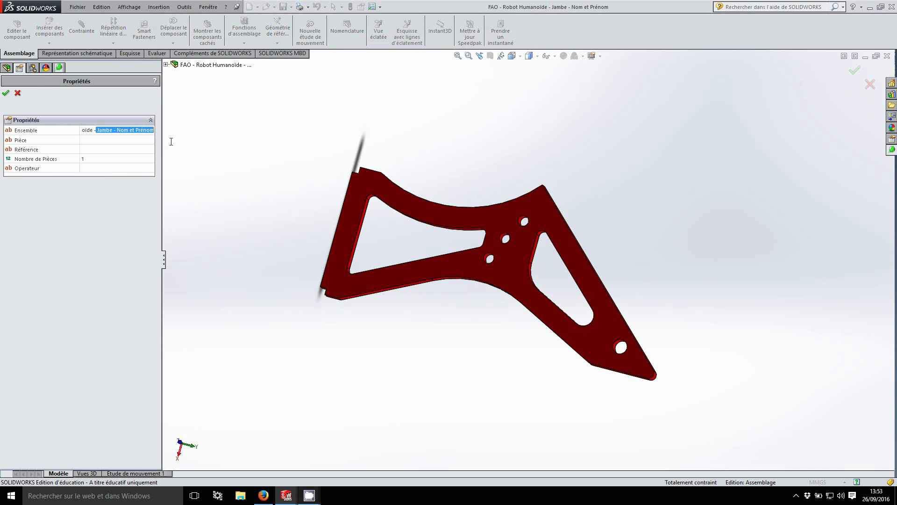
{"action": "key", "text": "BackSpace"}
{"action": "key", "text": "Left"}
{"action": "key", "text": "Left"}
{"action": "key", "text": "Left"}
{"action": "key", "text": "Left"}
{"action": "key", "text": "Left"}
{"action": "key", "text": "Left"}
{"action": "key", "text": "Left"}
{"action": "key", "text": "Left"}
{"action": "key", "text": "Left"}
{"action": "key", "text": "Left"}
{"action": "key", "text": "Left"}
{"action": "key", "text": "Left"}
{"action": "key", "text": "Left"}
{"action": "key", "text": "Left"}
{"action": "key", "text": "Left"}
{"action": "key", "text": "Left"}
{"action": "key", "text": "Left"}
{"action": "key", "text": "Left"}
{"action": "key", "text": "Left"}
{"action": "key", "text": "Left"}
{"action": "left_click_drag", "start_coordinate": [96, 132], "coordinate": [80, 132]}
{"action": "key", "text": "BackSpace"}
Set Pièce to "Jambe", Nombre de Pièces to 15 and Operateur to "Nom et Prénom", and validate the properties
{"action": "left_click", "coordinate": [95, 139]}
{"action": "left_click", "coordinate": [98, 159]}
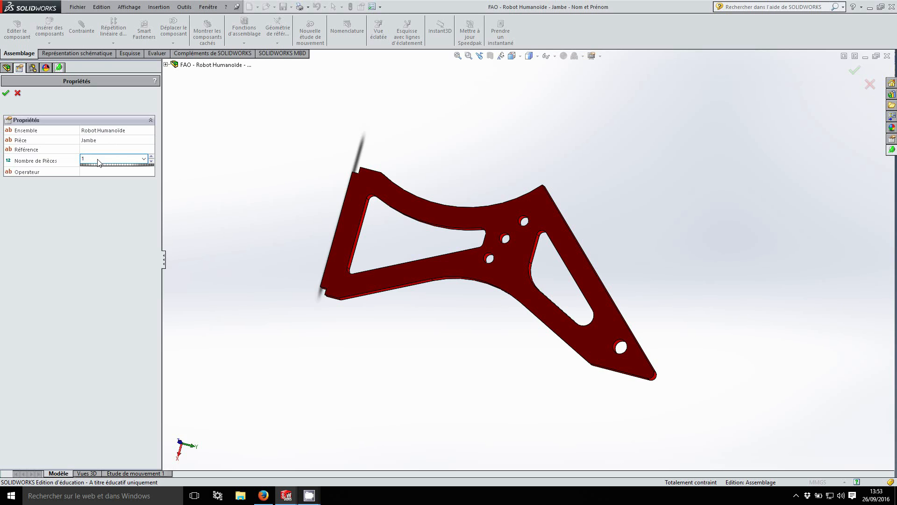
{"action": "left_click", "coordinate": [99, 171]}
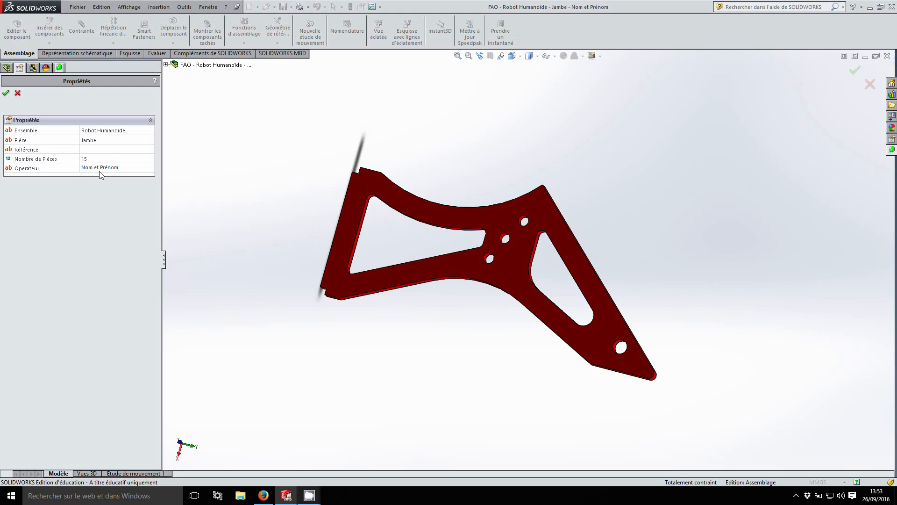
{"action": "left_click", "coordinate": [7, 94]}
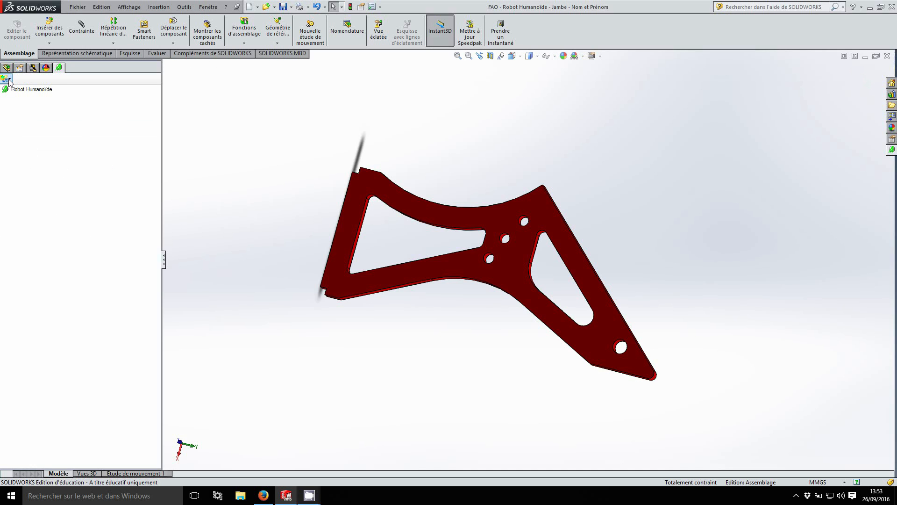
Add a milling phase with program number %2016 on the NUM 1060 F machine, and save the assembly
{"action": "left_click", "coordinate": [6, 79]}
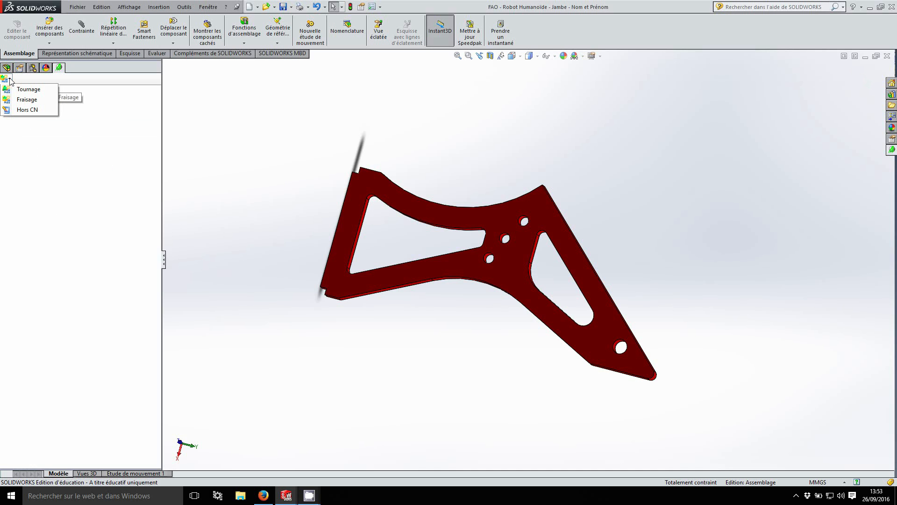
{"action": "left_click", "coordinate": [43, 101]}
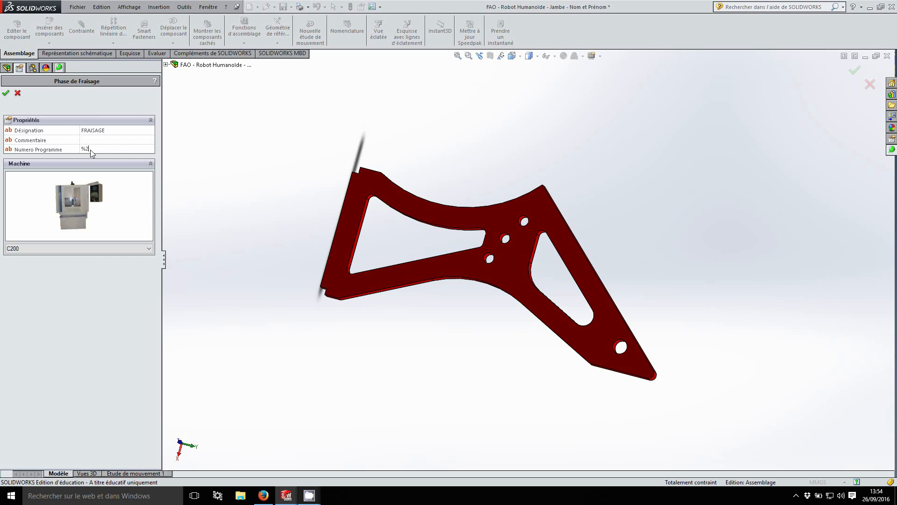
{"action": "left_click", "coordinate": [108, 248]}
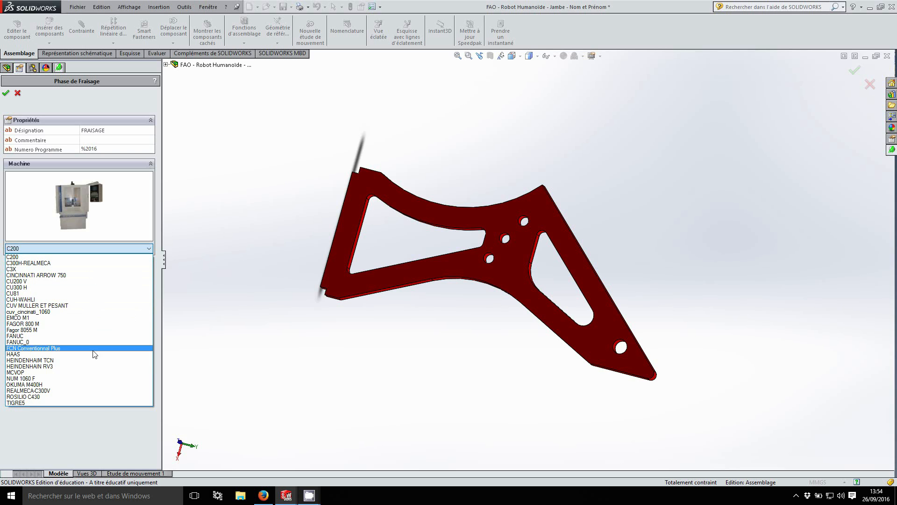
{"action": "left_click", "coordinate": [93, 378]}
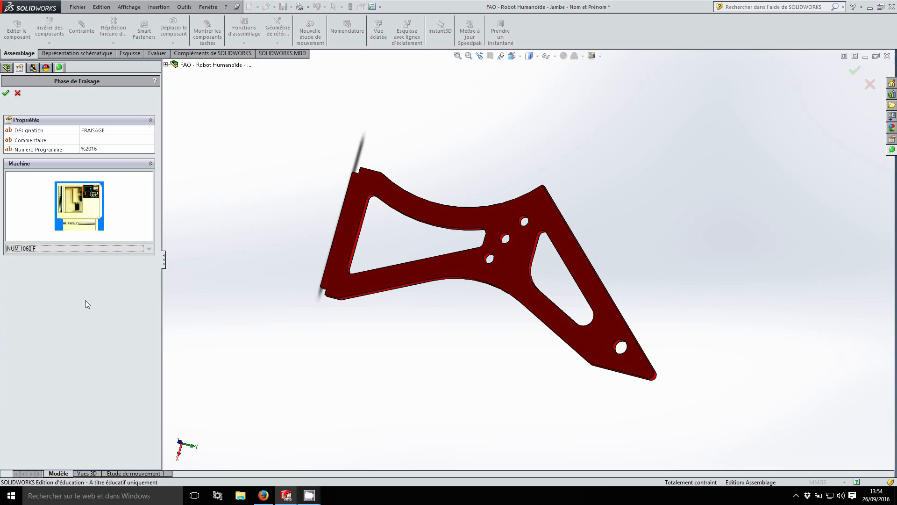
{"action": "left_click", "coordinate": [7, 93]}
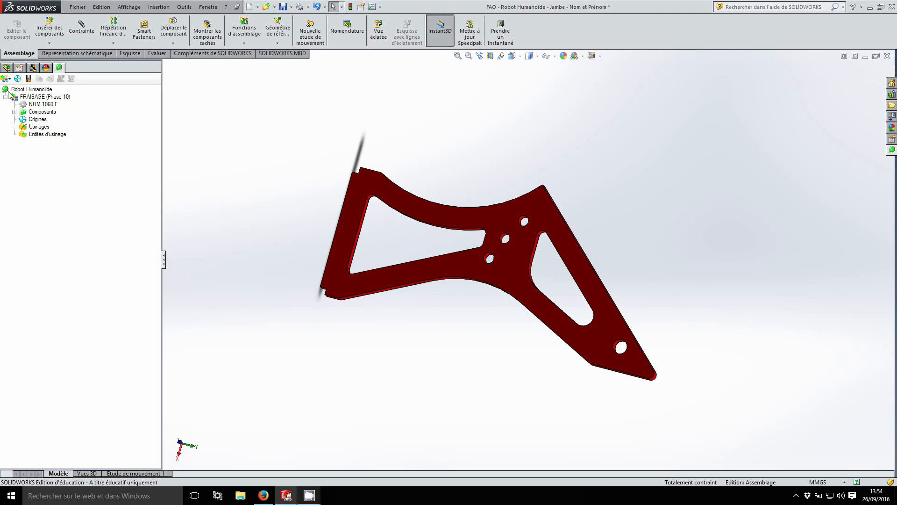
{"action": "left_click", "coordinate": [283, 7]}
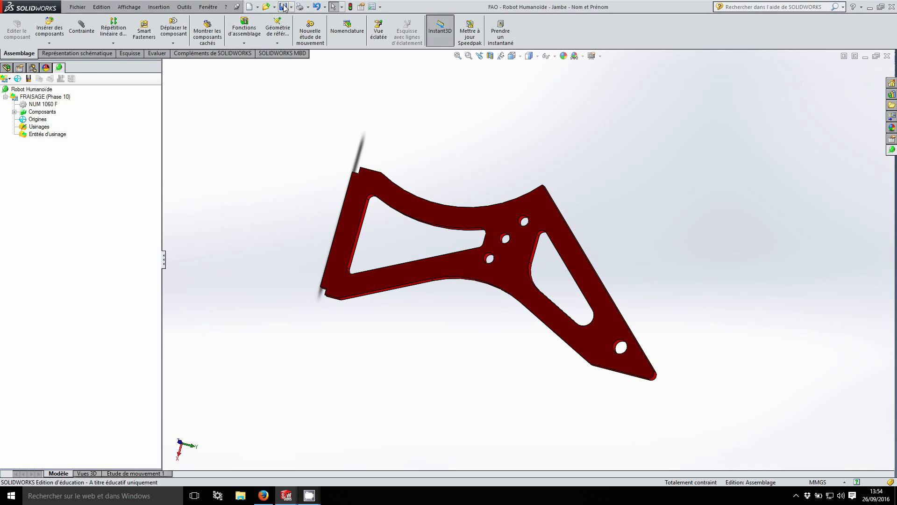
Start a Mise En Position setup and place the part origin on the circular edge of the hole near the leg's pointed tip
{"action": "left_click", "coordinate": [18, 79]}
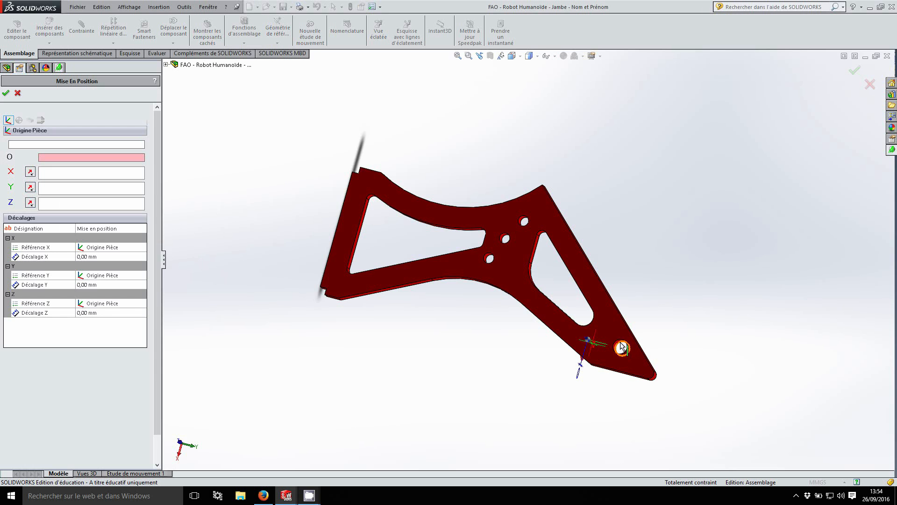
{"action": "scroll", "coordinate": [640, 366], "scroll_direction": "down", "scroll_amount": 5}
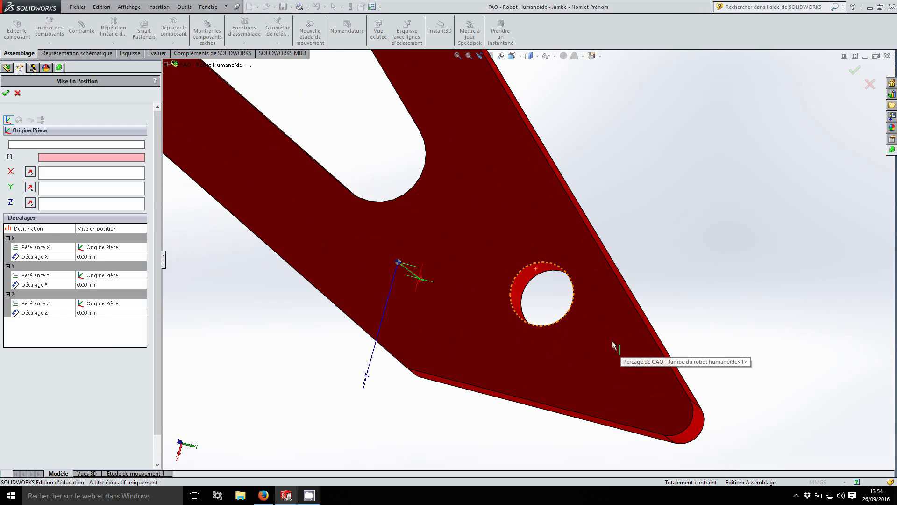
{"action": "left_click", "coordinate": [522, 270]}
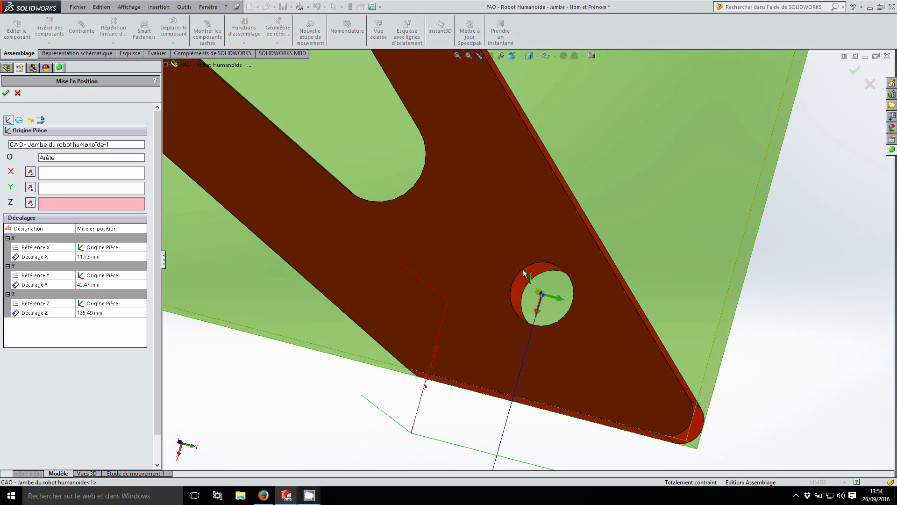
Align the X axis of the part origin with the straight outer edge beside the tip hole
{"action": "scroll", "coordinate": [523, 270], "scroll_direction": "up", "scroll_amount": 5}
{"action": "scroll", "coordinate": [524, 273], "scroll_direction": "up", "scroll_amount": 2}
{"action": "scroll", "coordinate": [510, 313], "scroll_direction": "up", "scroll_amount": 3}
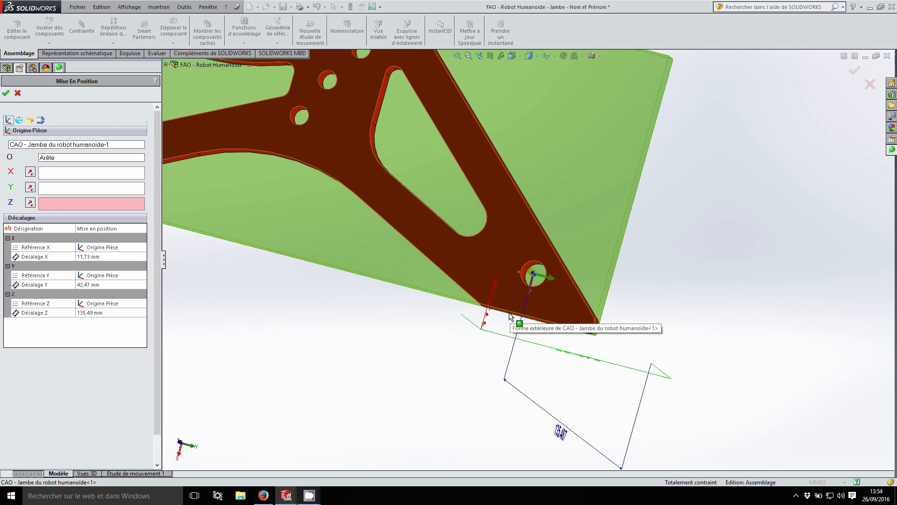
{"action": "mouse_move", "coordinate": [512, 316]}
{"action": "middle_mouse_down"}
{"action": "mouse_move", "coordinate": [512, 304]}
{"action": "mouse_move", "coordinate": [476, 312]}
{"action": "mouse_move", "coordinate": [535, 292]}
{"action": "mouse_move", "coordinate": [547, 310]}
{"action": "mouse_move", "coordinate": [553, 361]}
{"action": "middle_mouse_up"}
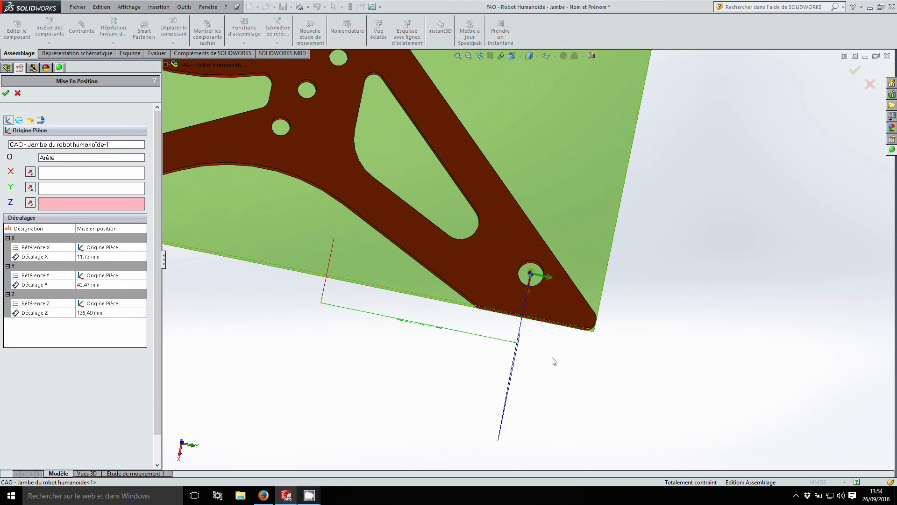
{"action": "left_click", "coordinate": [92, 174]}
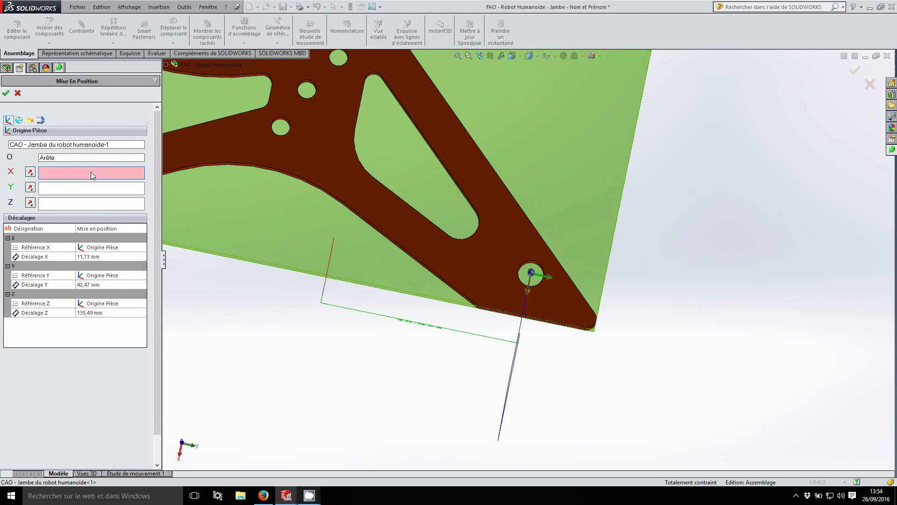
{"action": "left_click", "coordinate": [528, 319]}
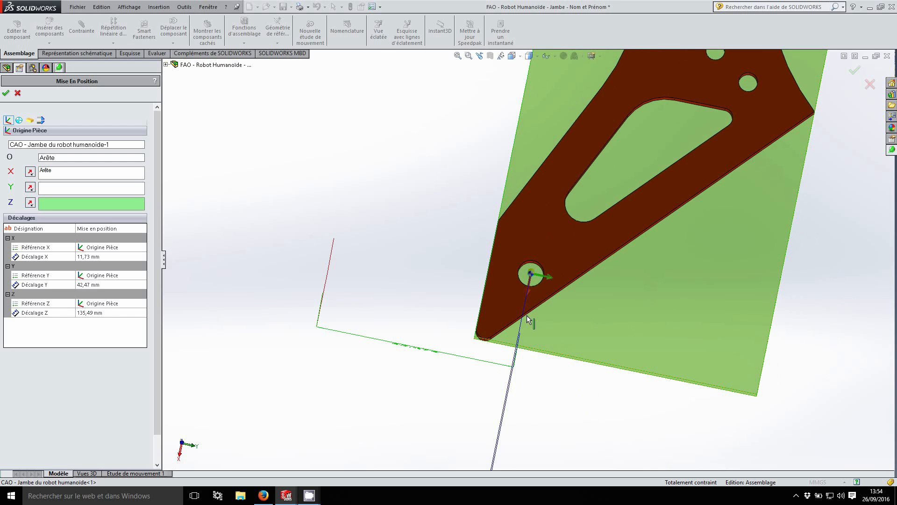
Set the Z, Y and X offsets of the part origin to 0 mm
{"action": "left_click", "coordinate": [458, 57]}
{"action": "middle_click_drag", "start_coordinate": [555, 251], "coordinate": [561, 409]}
{"action": "left_click", "coordinate": [103, 312]}
{"action": "double_click", "coordinate": [103, 312]}
{"action": "type", "text": "0"}
{"action": "left_click", "coordinate": [96, 284]}
{"action": "double_click", "coordinate": [96, 284]}
{"action": "type", "text": "0"}
{"action": "left_click", "coordinate": [96, 257]}
{"action": "double_click", "coordinate": [96, 257]}
{"action": "type", "text": "0"}
{"action": "left_click", "coordinate": [458, 56]}
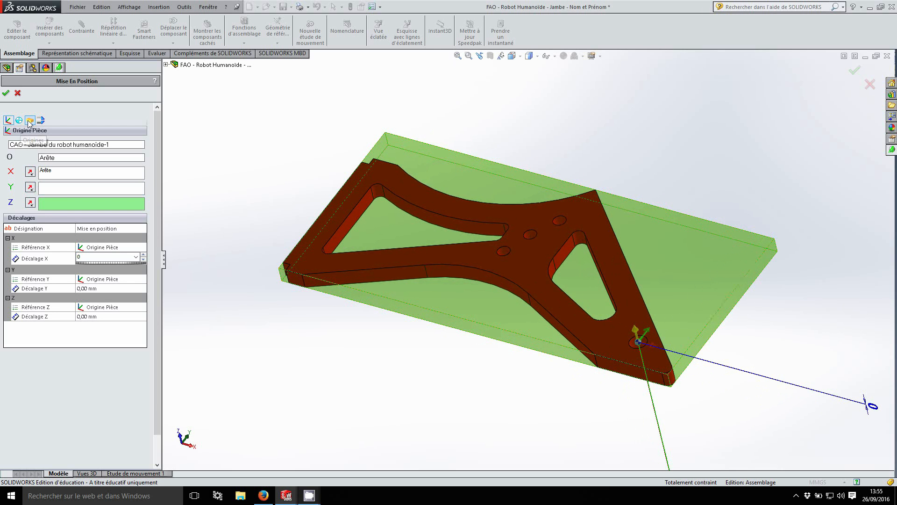
Extend the raw stock by 1 mm beyond the part on both the X and Y sides, in each direction
{"action": "left_click", "coordinate": [28, 120]}
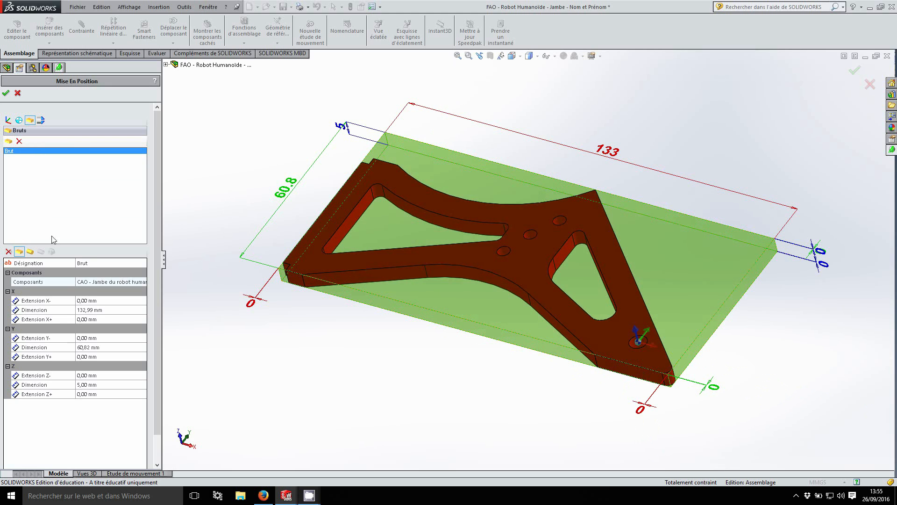
{"action": "left_click", "coordinate": [97, 301]}
{"action": "double_click", "coordinate": [97, 301]}
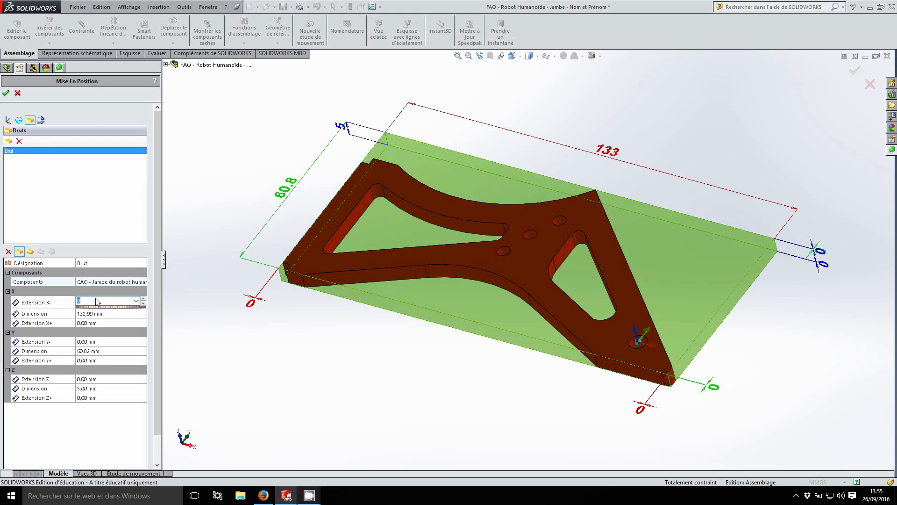
{"action": "type", "text": "1"}
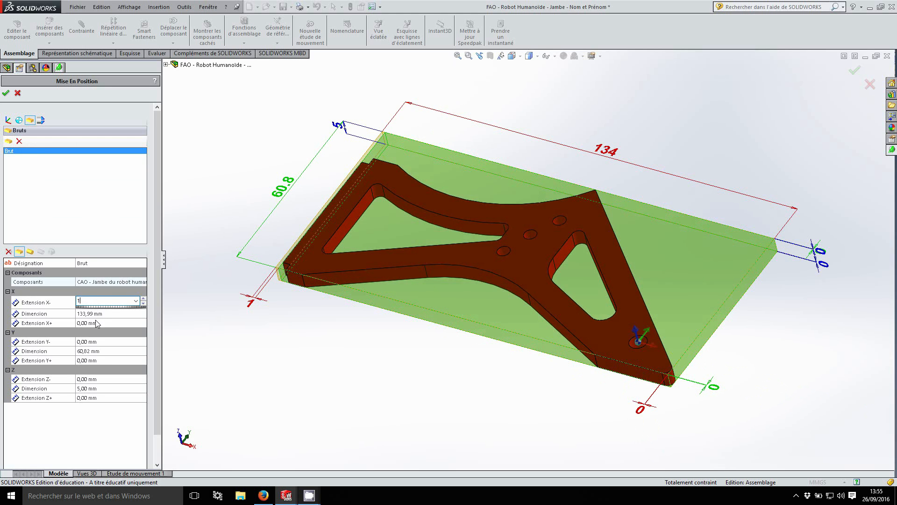
{"action": "key", "text": "Tab"}
{"action": "type", "text": "1"}
{"action": "key", "text": "Tab"}
{"action": "type", "text": "1"}
{"action": "left_click", "coordinate": [95, 369]}
{"action": "left_click", "coordinate": [91, 358]}
{"action": "type", "text": "1"}
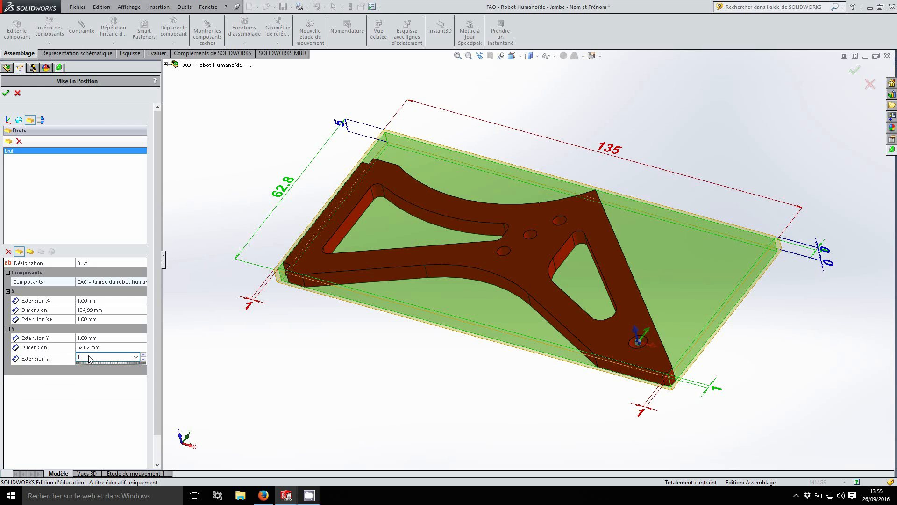
Set the stock's Z+ extension to 1 mm and Z- extension to 5 mm, accept the setup, and save the assembly
{"action": "left_click", "coordinate": [7, 372]}
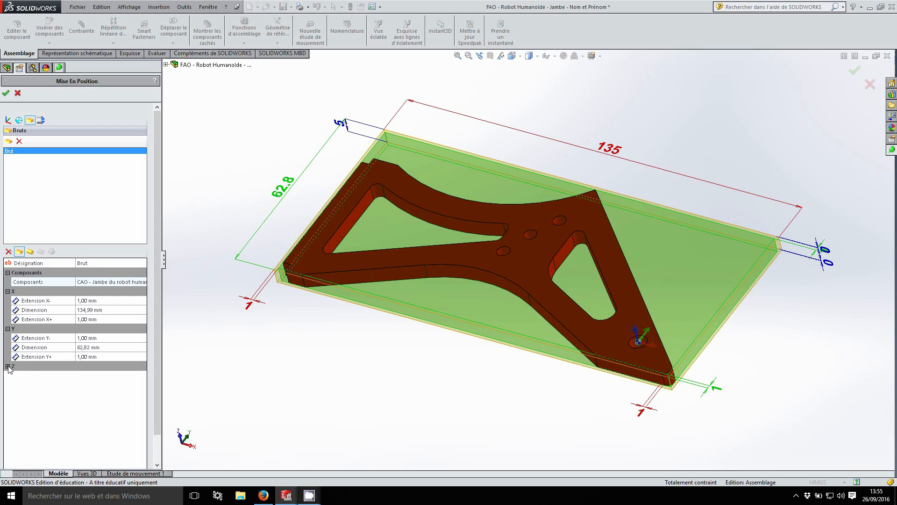
{"action": "left_click", "coordinate": [8, 365]}
{"action": "left_click", "coordinate": [96, 394]}
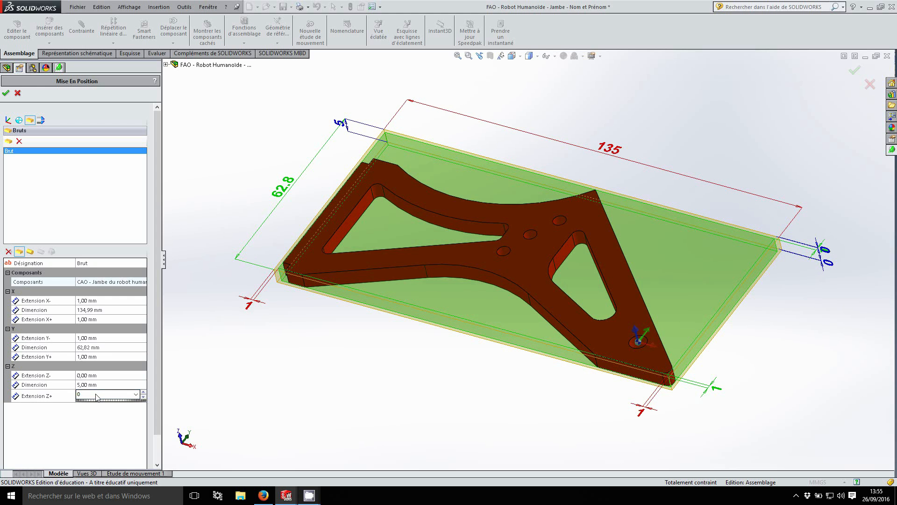
{"action": "left_click", "coordinate": [91, 376]}
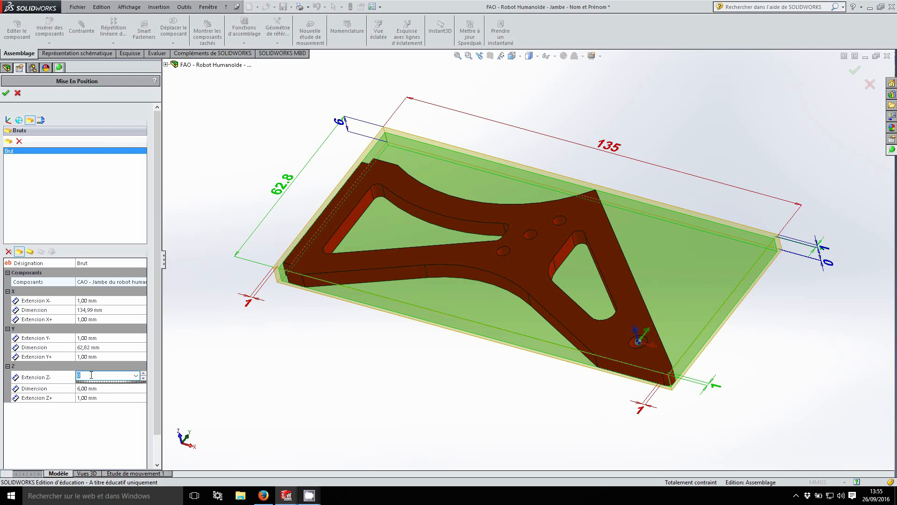
{"action": "type", "text": "5"}
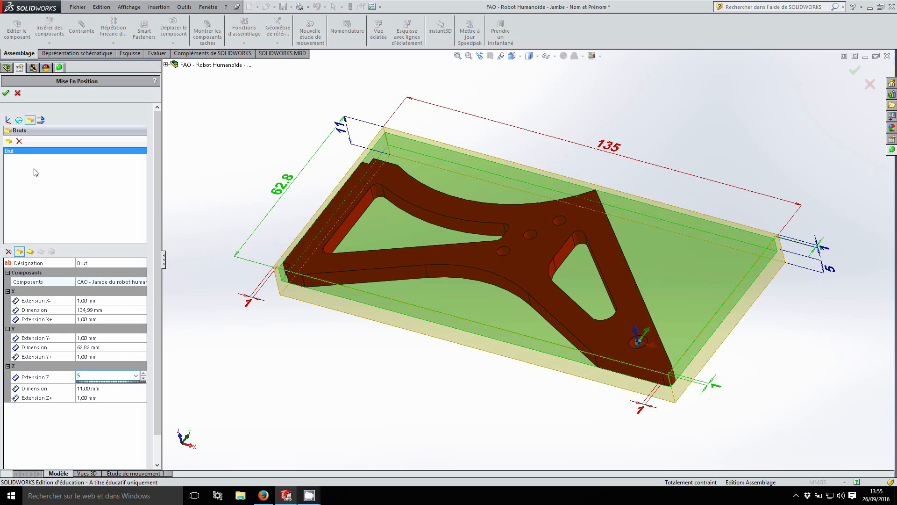
{"action": "left_click", "coordinate": [8, 120]}
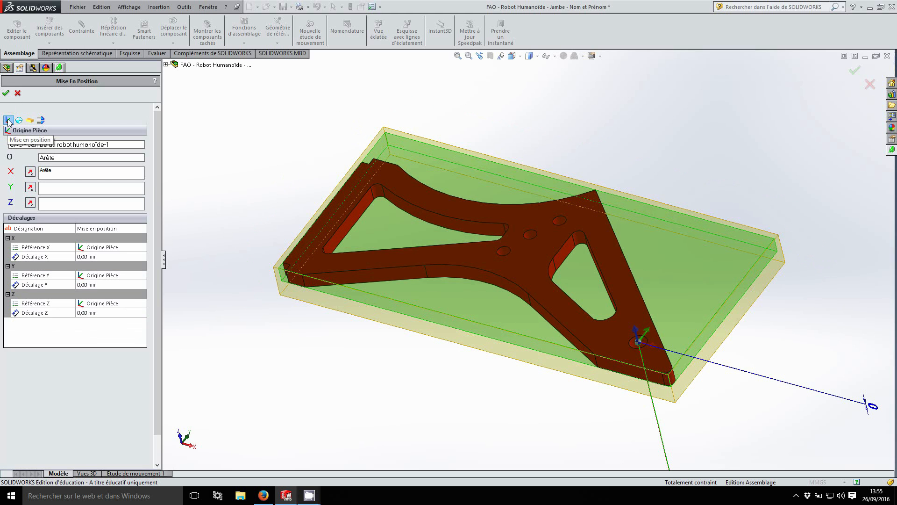
{"action": "left_click", "coordinate": [6, 94]}
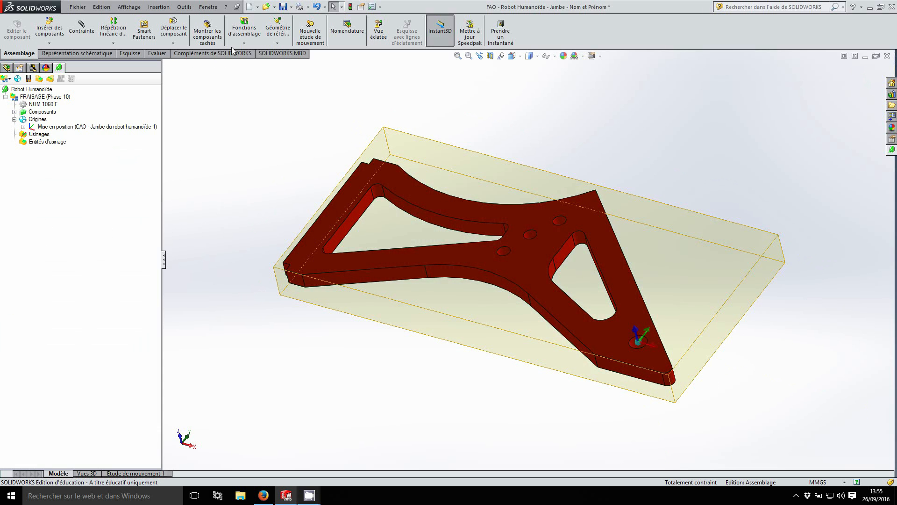
{"action": "left_click", "coordinate": [284, 9]}
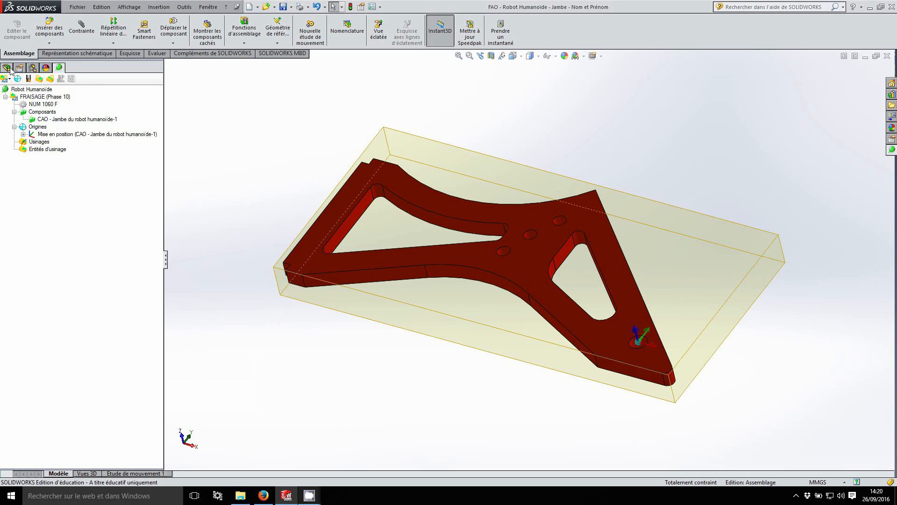
Suppress the "Fixation de la base" feature of the leg component
{"action": "left_click", "coordinate": [6, 68]}
{"action": "left_click", "coordinate": [43, 265]}
{"action": "right_click", "coordinate": [55, 266]}
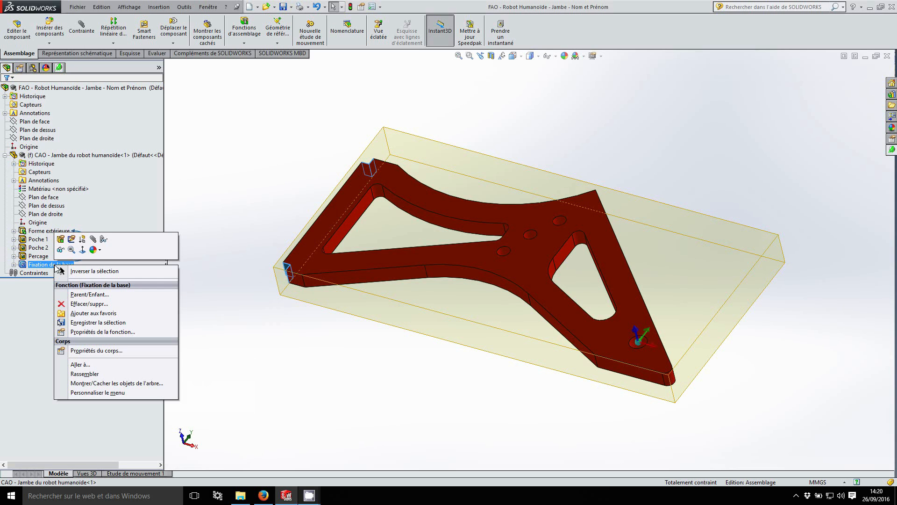
{"action": "left_click", "coordinate": [82, 240]}
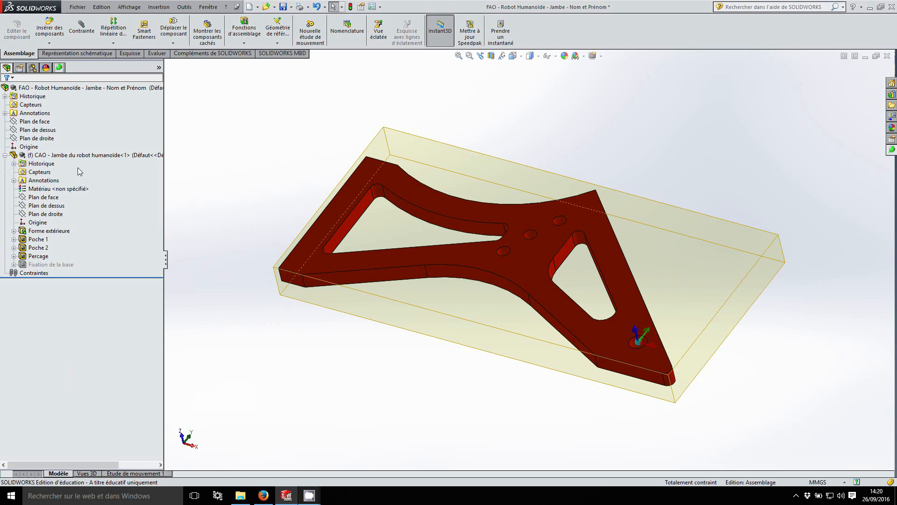
Create a PROFIL machining entity in the milling phase from all the side faces around the leg's outer contour
{"action": "left_click", "coordinate": [59, 67]}
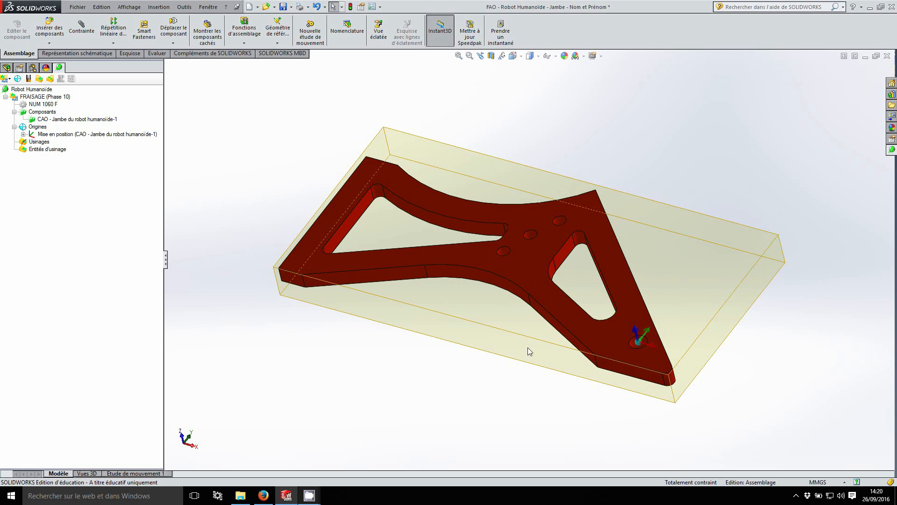
{"action": "left_click", "coordinate": [604, 368]}
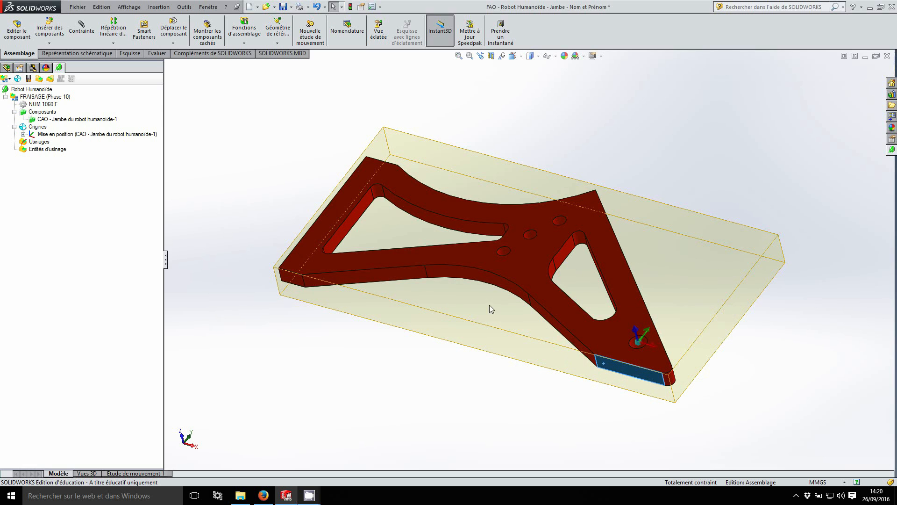
{"action": "left_click", "coordinate": [40, 79]}
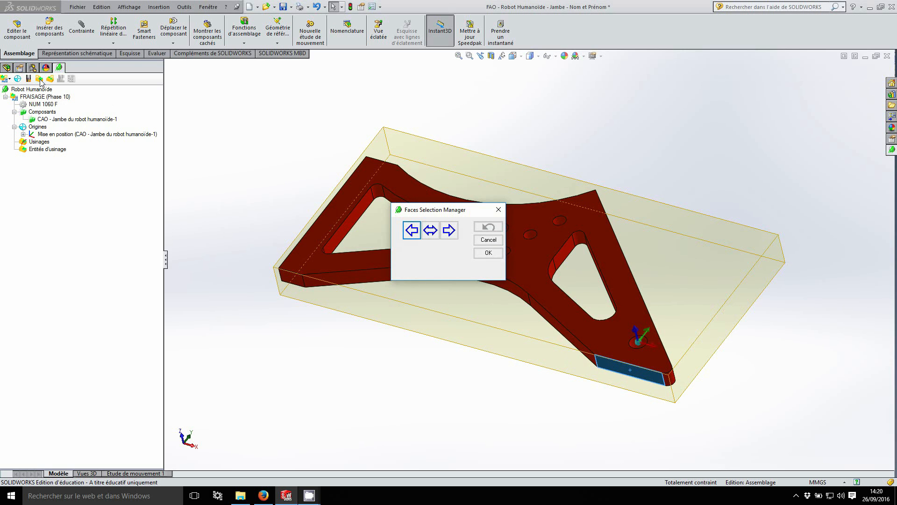
{"action": "left_click", "coordinate": [434, 237]}
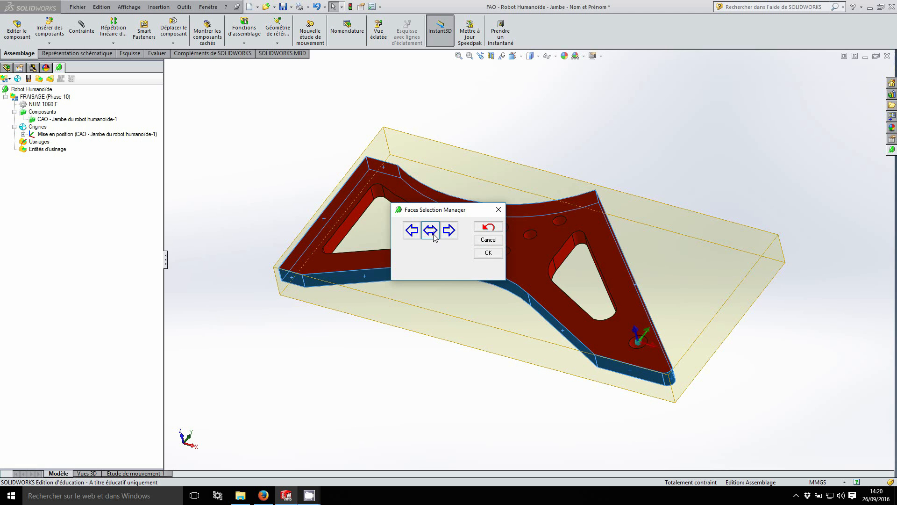
{"action": "left_click", "coordinate": [486, 253]}
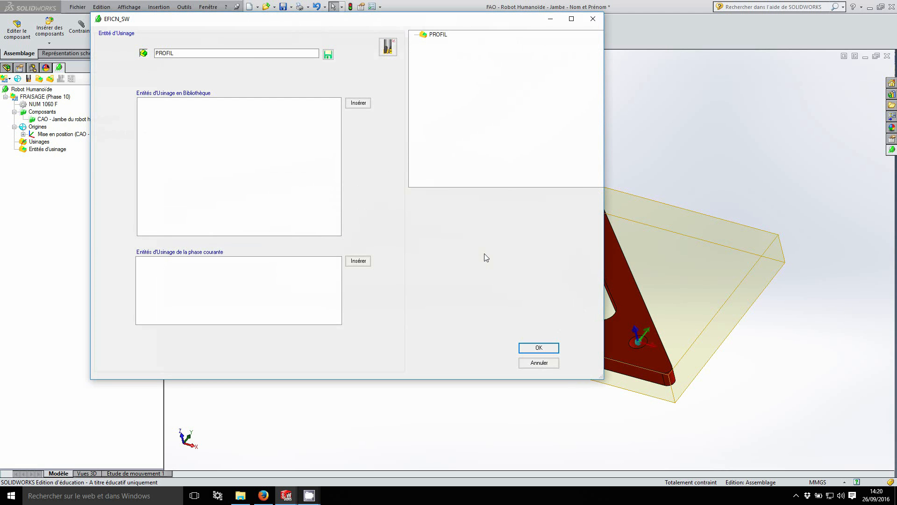
Add the SANDVIK indexable slot mill "Fraise à rainurer à dent perçante D = 25" (U-MAX R216.2-025) to the current phase
{"action": "left_click", "coordinate": [392, 51]}
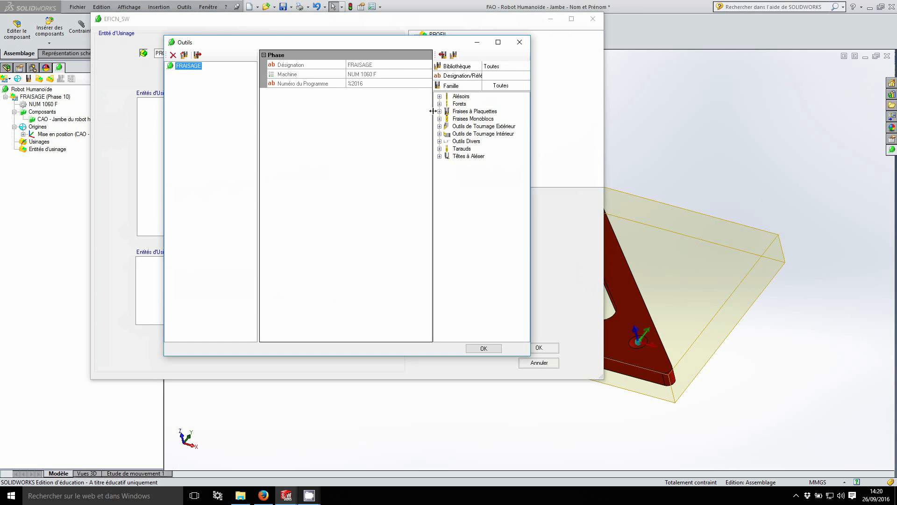
{"action": "left_click", "coordinate": [439, 112]}
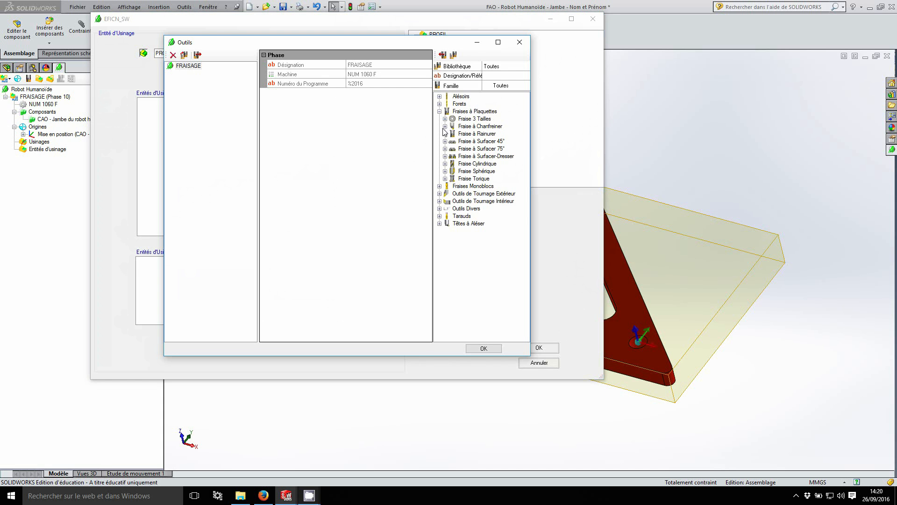
{"action": "left_click", "coordinate": [445, 134]}
{"action": "left_click_drag", "start_coordinate": [530, 291], "coordinate": [581, 290]}
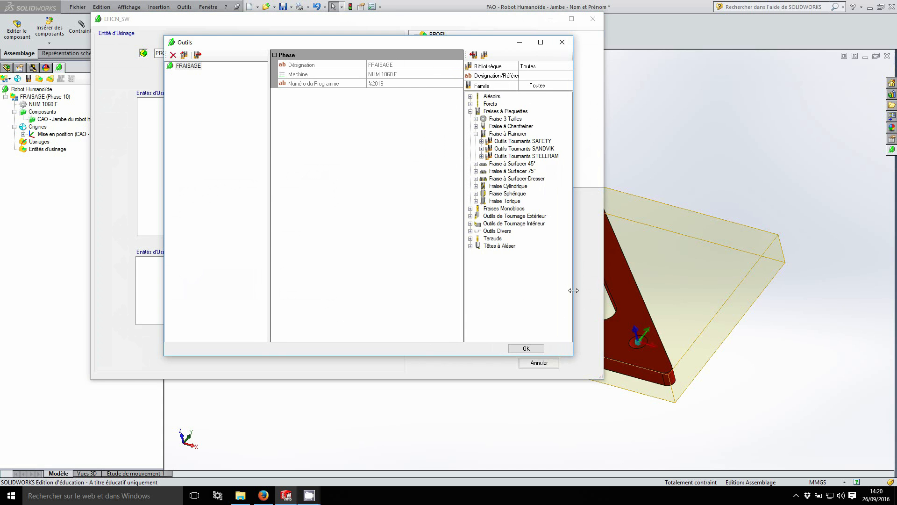
{"action": "left_click", "coordinate": [482, 149]}
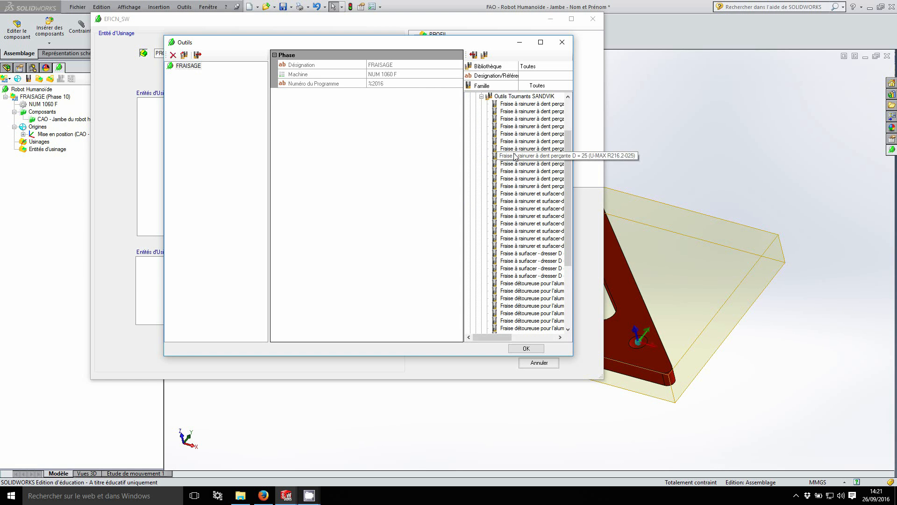
{"action": "left_click_drag", "start_coordinate": [499, 339], "coordinate": [517, 340]}
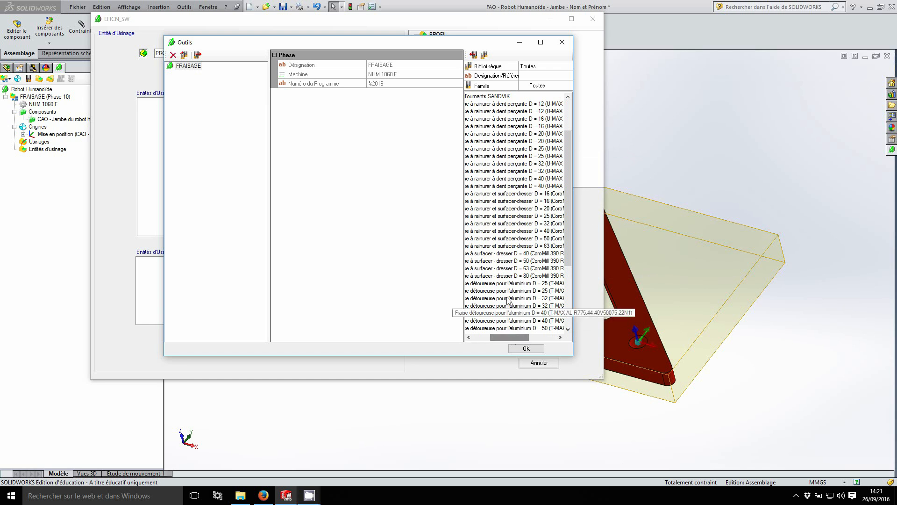
{"action": "left_click", "coordinate": [510, 148]}
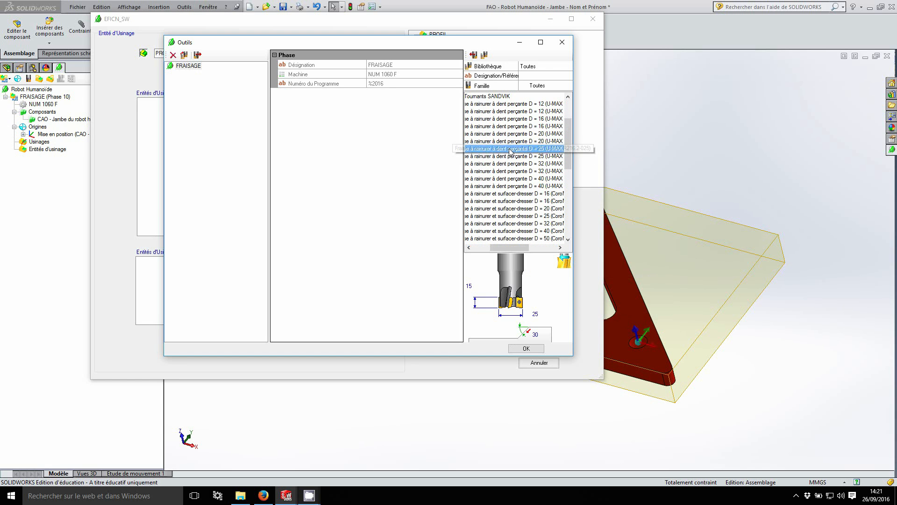
{"action": "left_click", "coordinate": [474, 55]}
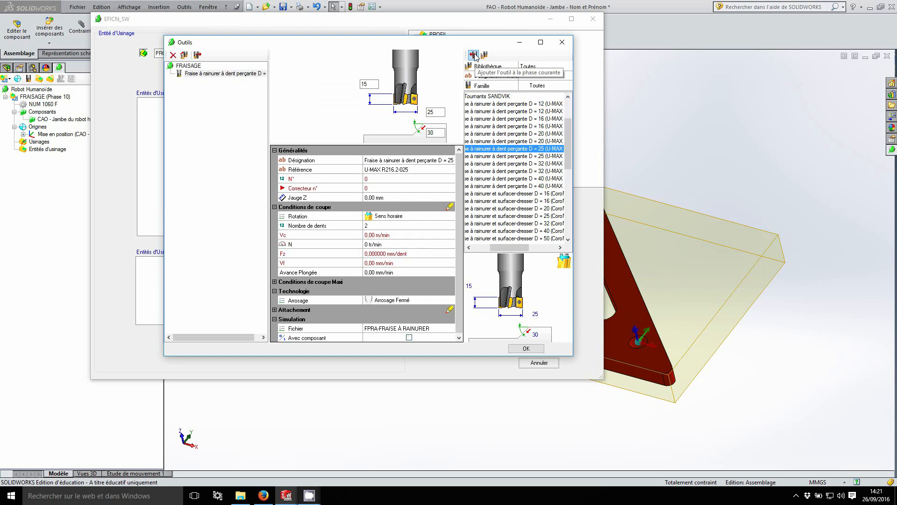
Clear the tool's reference and shorten its designation to "Fraise à rainurer - D = 25"
{"action": "left_click", "coordinate": [408, 172]}
{"action": "key", "text": "Delete"}
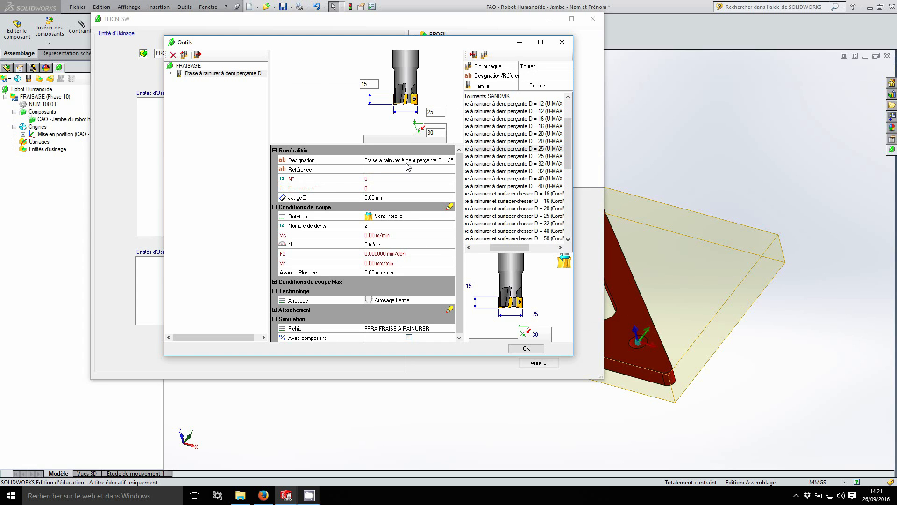
{"action": "left_click", "coordinate": [398, 160]}
{"action": "left_click_drag", "start_coordinate": [401, 159], "coordinate": [434, 160]}
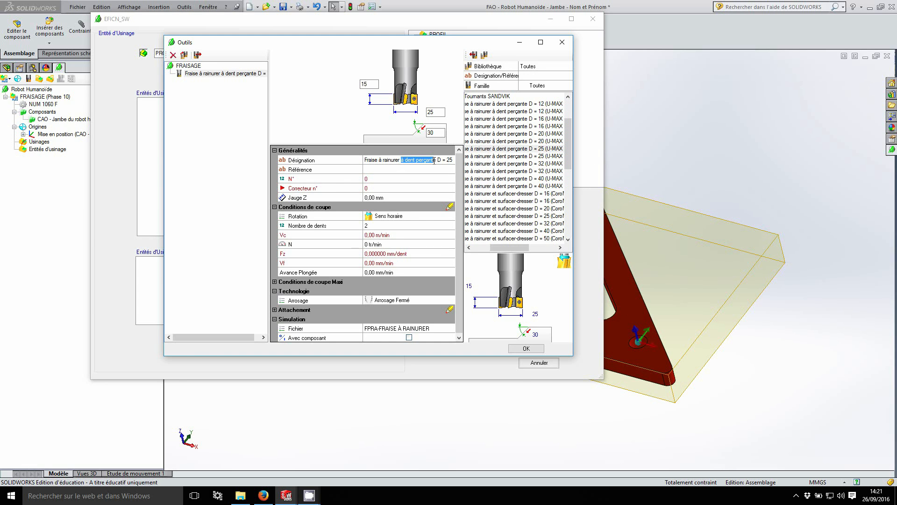
{"action": "key", "text": "Delete"}
{"action": "type", "text": "-"}
Assign tool number 6 to the slot mill and set its number of teeth to 4
{"action": "left_click", "coordinate": [393, 179]}
{"action": "type", "text": "6"}
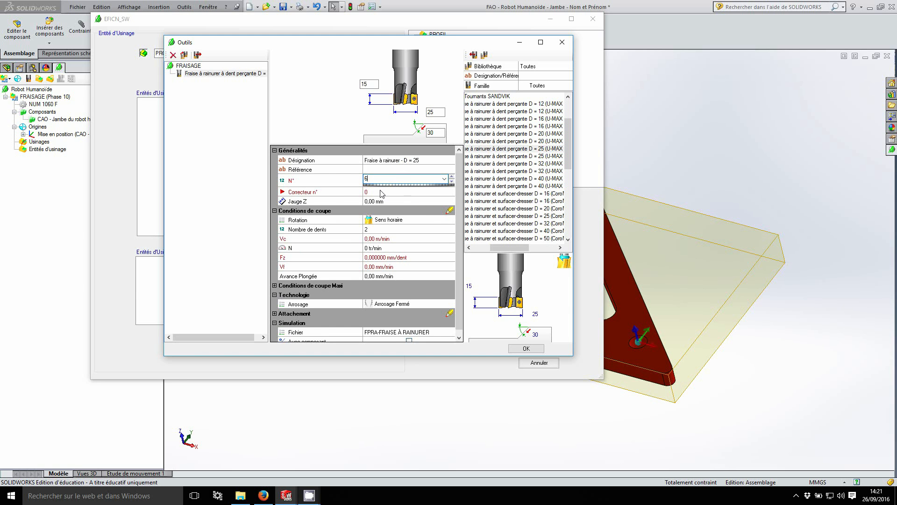
{"action": "key", "text": "Return"}
{"action": "left_click", "coordinate": [379, 228]}
{"action": "type", "text": "4"}
Set the slot mill's spindle speed N to 4000 tr/min, feed Vf to 400 mm/min and plunge feed to 200 mm/min
{"action": "left_click", "coordinate": [380, 255]}
{"action": "left_click", "coordinate": [379, 244]}
{"action": "type", "text": "4000"}
{"action": "left_click", "coordinate": [379, 262]}
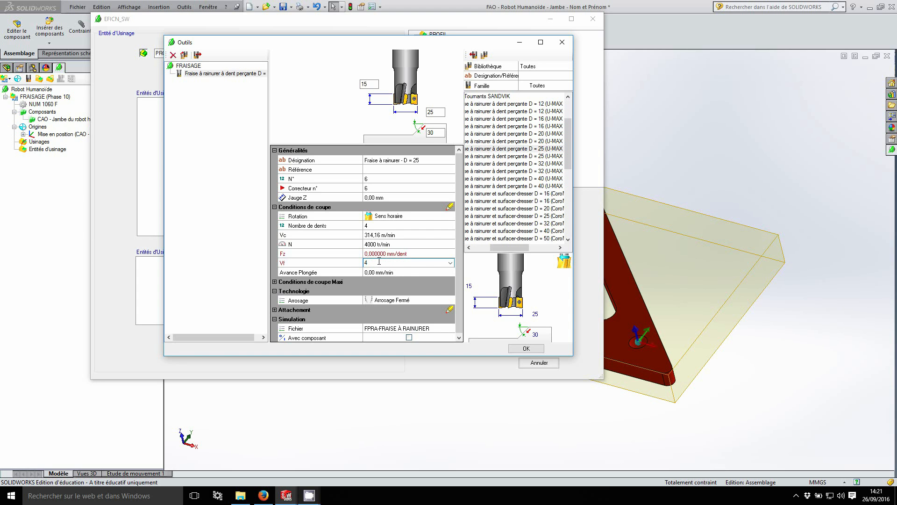
{"action": "type", "text": "400"}
{"action": "left_click", "coordinate": [386, 273]}
{"action": "type", "text": "200"}
Set the tool's coolant to Arrosages 1 et 2 Ouverts and accept the tool settings
{"action": "left_click", "coordinate": [397, 300]}
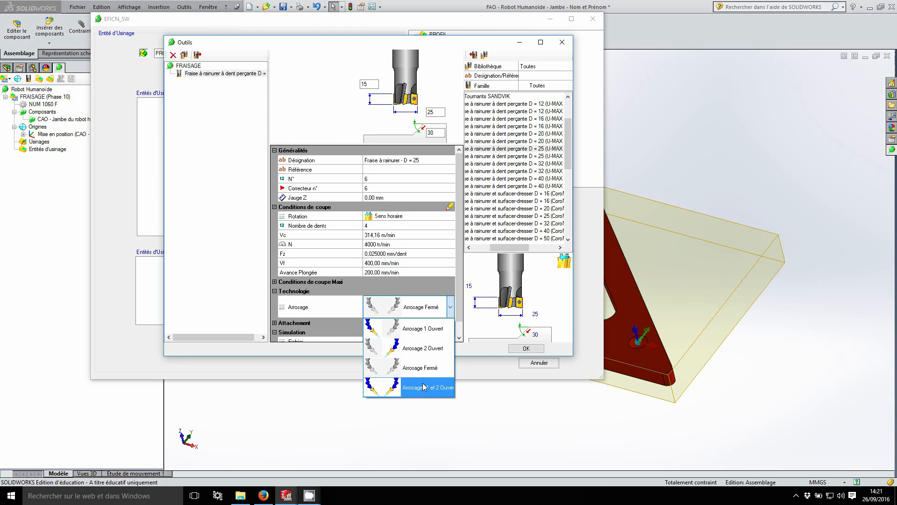
{"action": "left_click", "coordinate": [424, 387]}
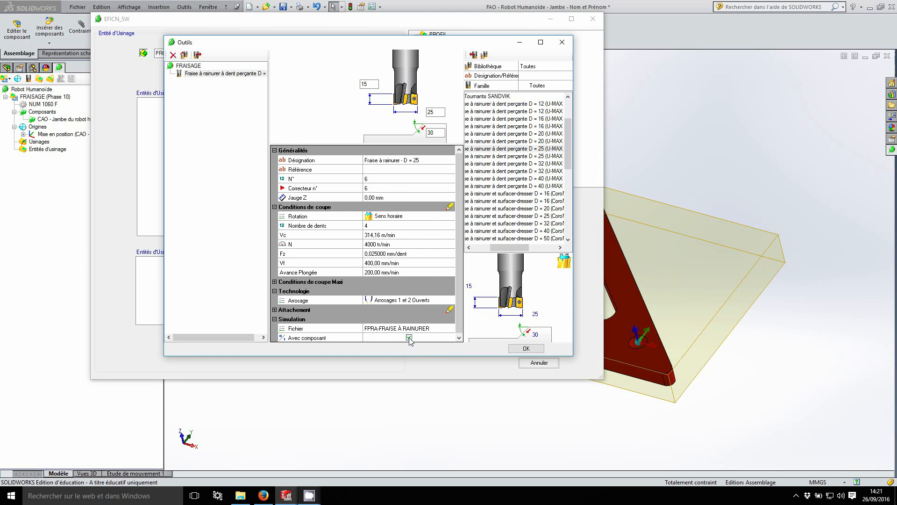
{"action": "left_click", "coordinate": [514, 349]}
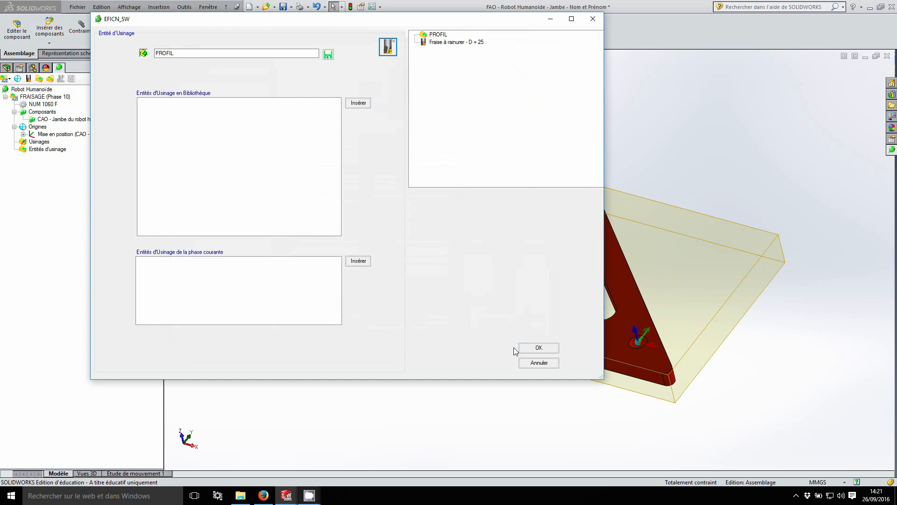
Add a Contourner operation to the 25 mm slot mill in the PROFIL entity
{"action": "left_click", "coordinate": [466, 42]}
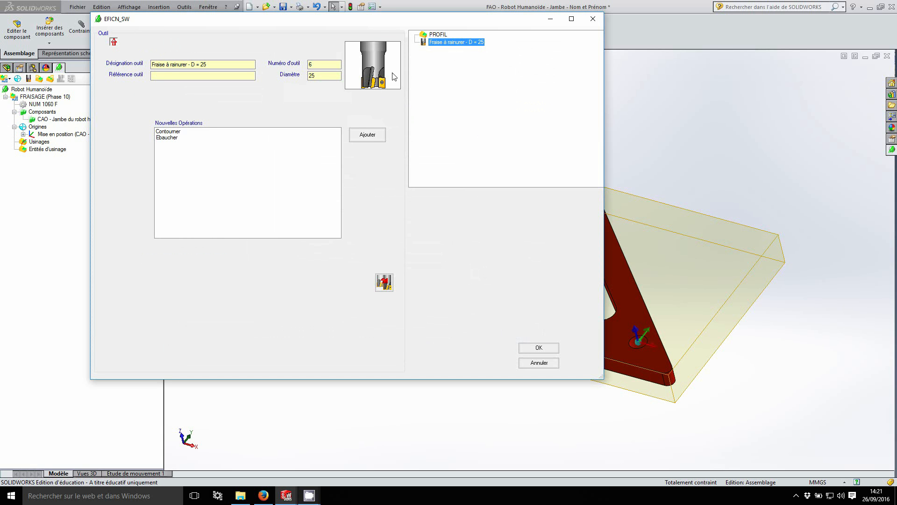
{"action": "left_click", "coordinate": [178, 133]}
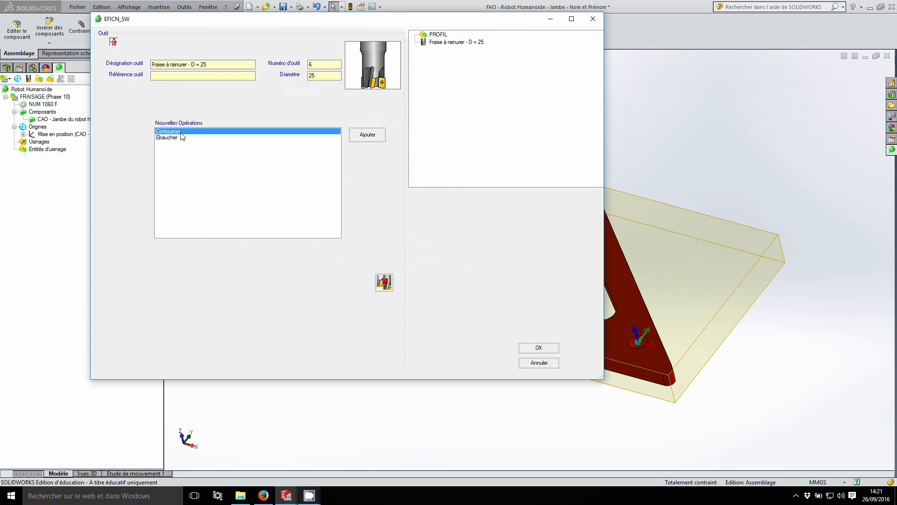
{"action": "left_click", "coordinate": [382, 140]}
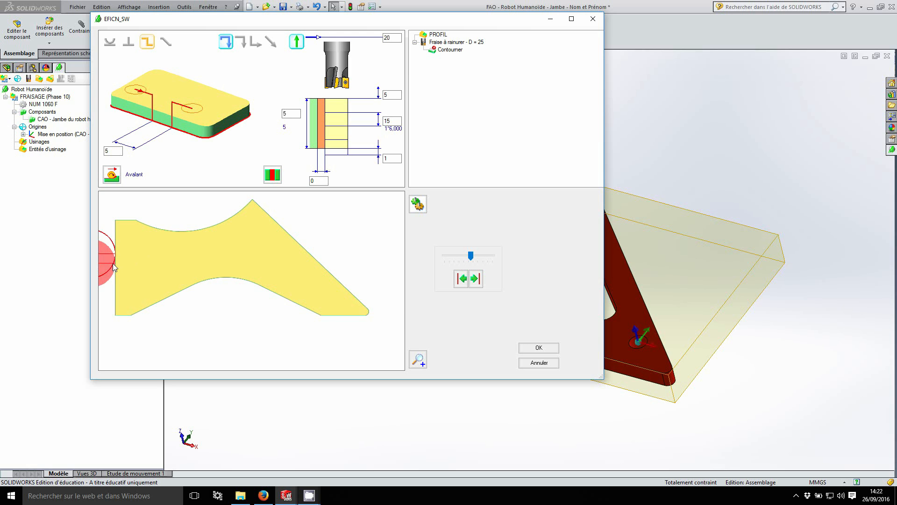
Set the Contourner operation to a tangential approach, a side allowance of 10 and a depth per pass of 2
{"action": "left_click", "coordinate": [110, 42]}
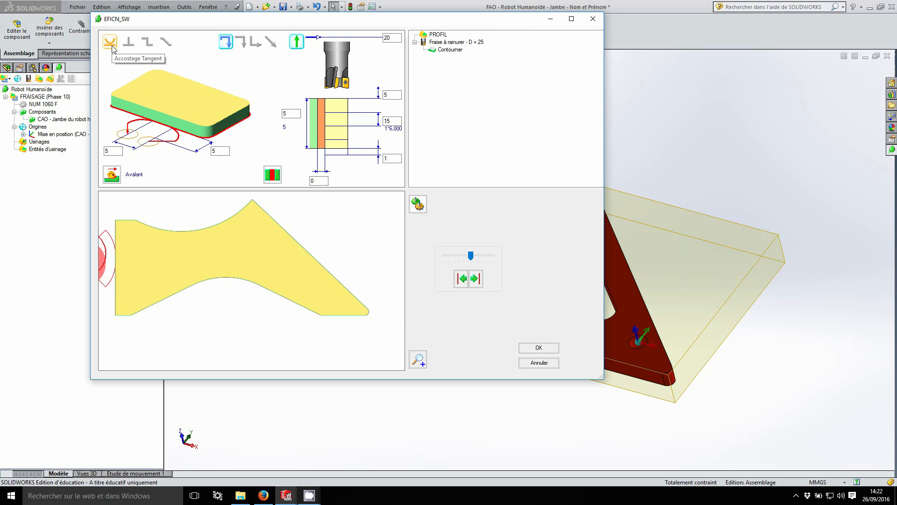
{"action": "left_click", "coordinate": [316, 181]}
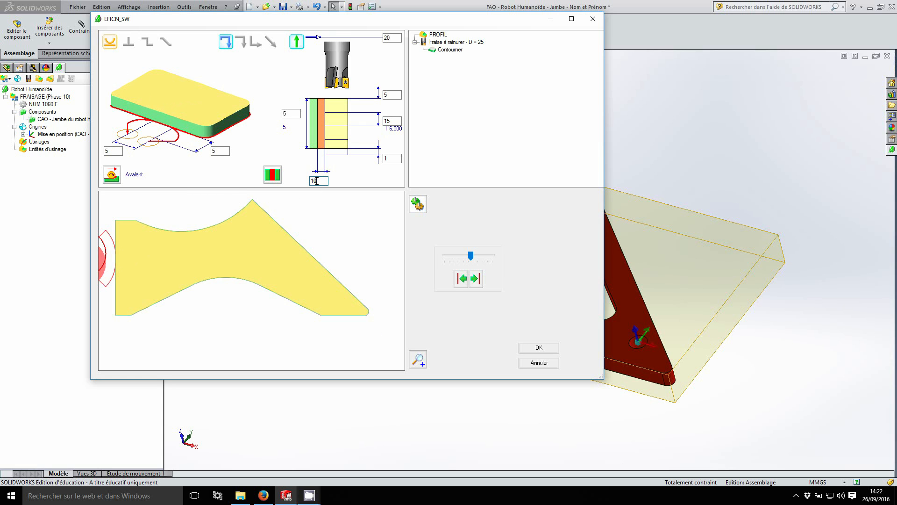
{"action": "double_click", "coordinate": [382, 121]}
{"action": "type", "text": "2"}
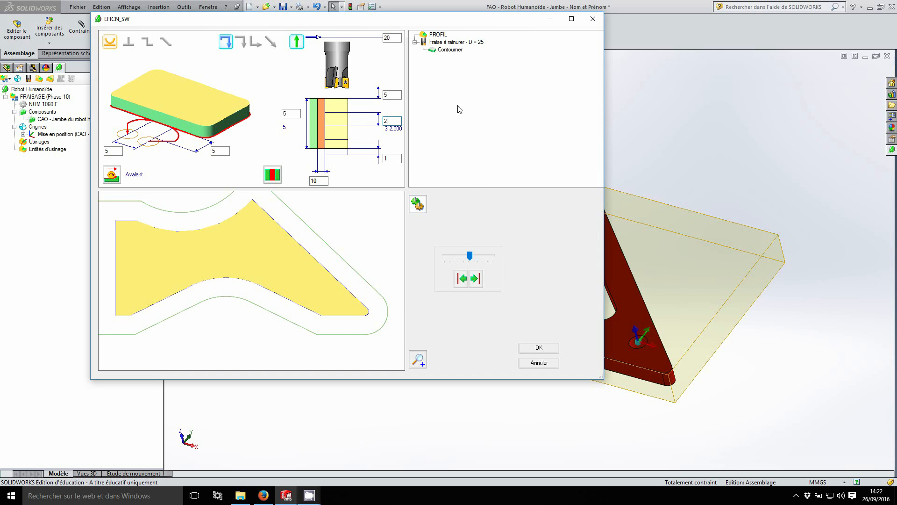
Rename the Contourner operation as Ebauche, accept the machining entity and save all modified documents
{"action": "right_click", "coordinate": [456, 50]}
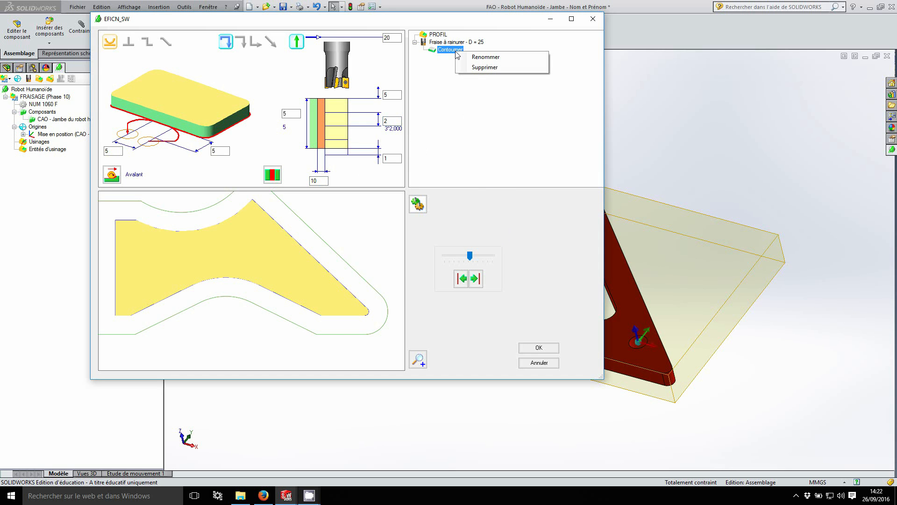
{"action": "left_click", "coordinate": [486, 57]}
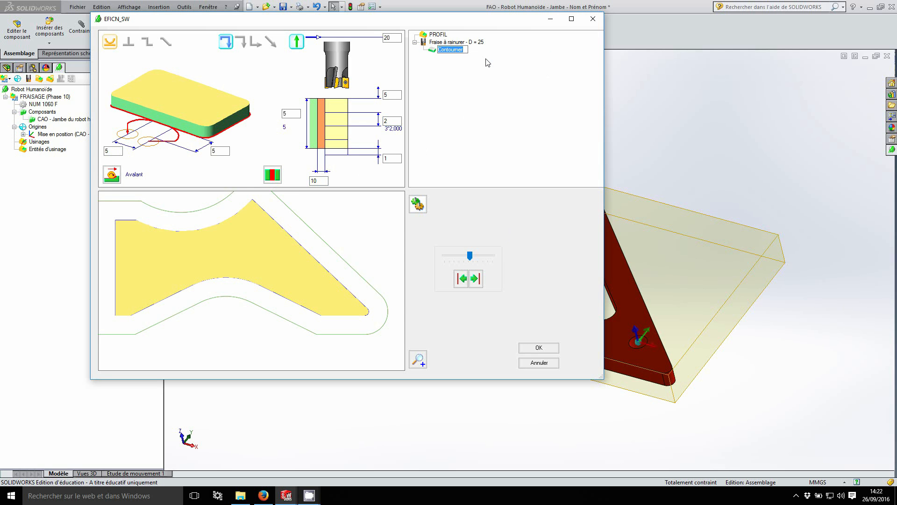
{"action": "type", "text": "Ebauche"}
{"action": "key", "text": "Return"}
{"action": "left_click", "coordinate": [538, 348]}
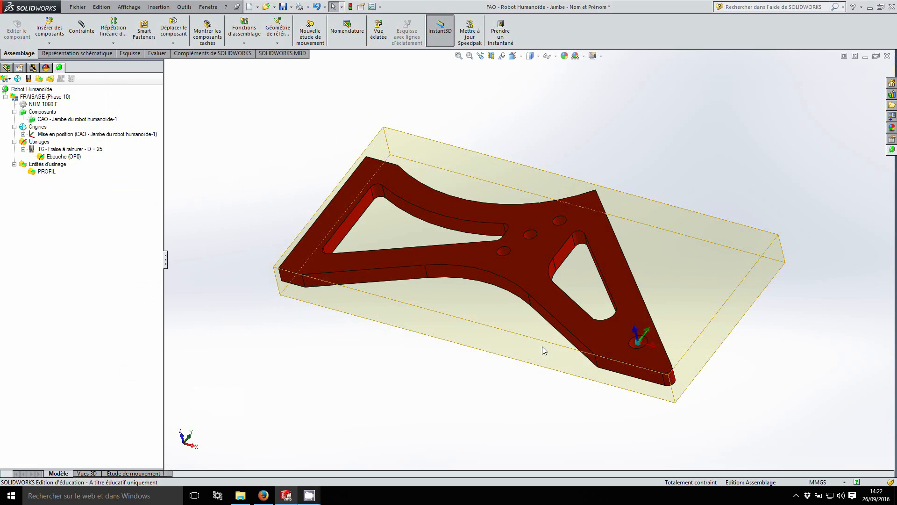
{"action": "left_click", "coordinate": [283, 7]}
{"action": "left_click", "coordinate": [192, 145]}
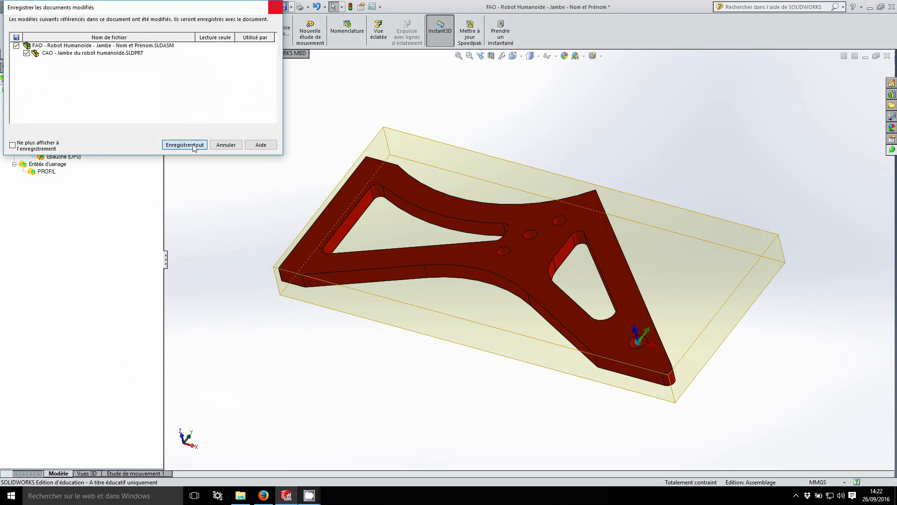
Change the designation of the PROFIL machining entity to Détourrage extérieur and save the assembly
{"action": "left_click", "coordinate": [49, 172]}
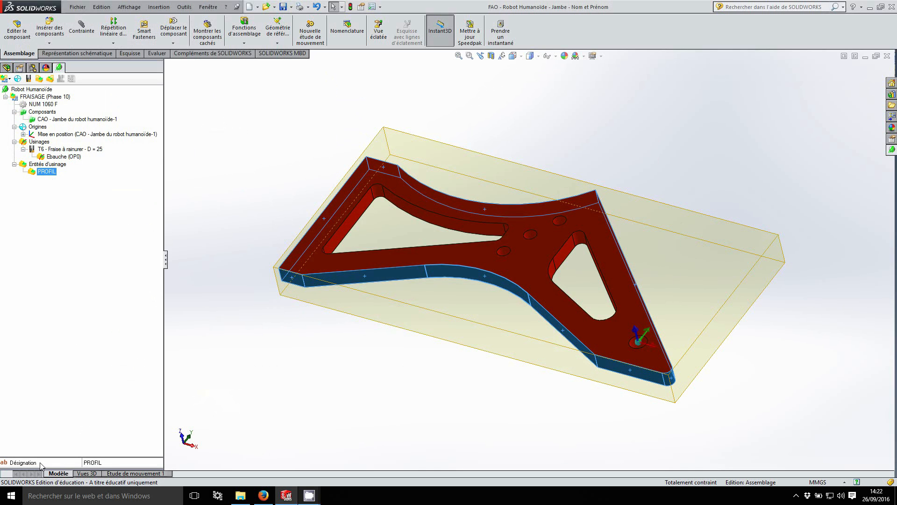
{"action": "double_click", "coordinate": [100, 462]}
{"action": "key", "text": "BackSpace"}
{"action": "key", "text": "Return"}
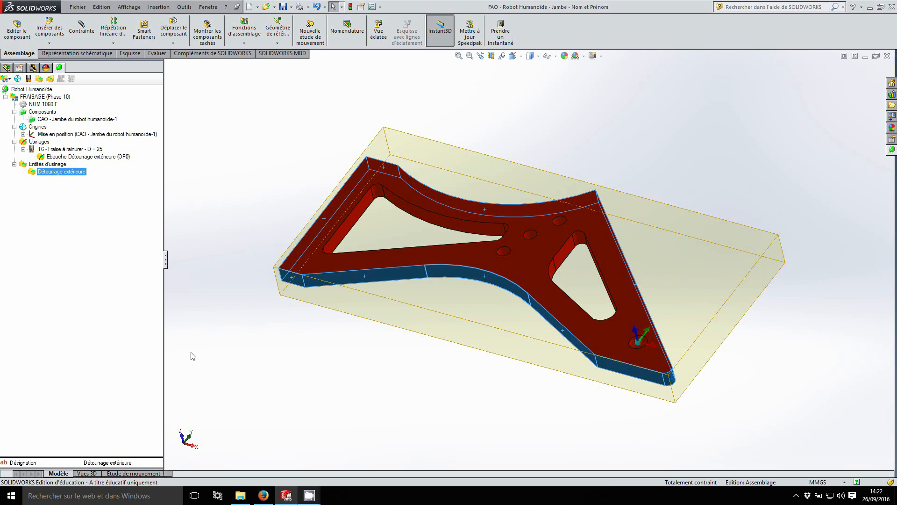
{"action": "left_click", "coordinate": [149, 462]}
{"action": "left_click", "coordinate": [149, 462]}
{"action": "left_click", "coordinate": [216, 376]}
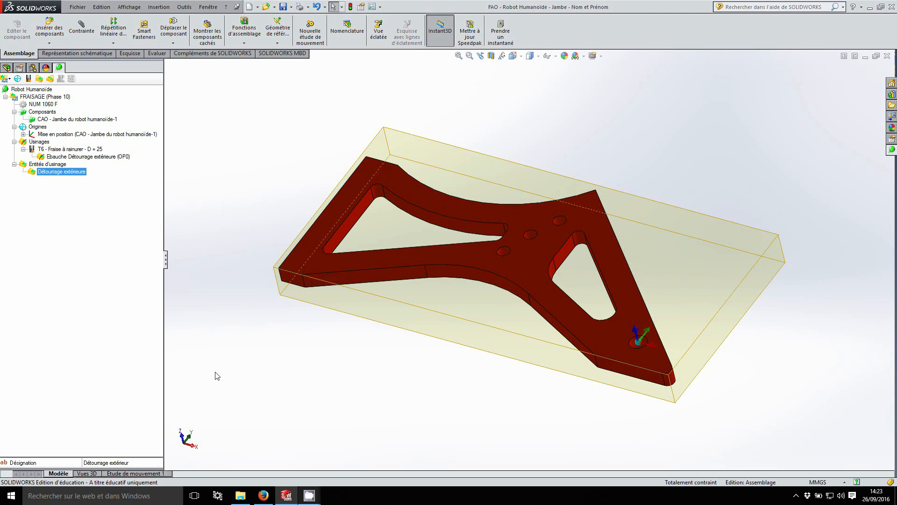
{"action": "left_click", "coordinate": [284, 7]}
Edit the Détourrage extérieur entity and add a second Contourner operation to the 25 mm slot mill
{"action": "left_click", "coordinate": [83, 174]}
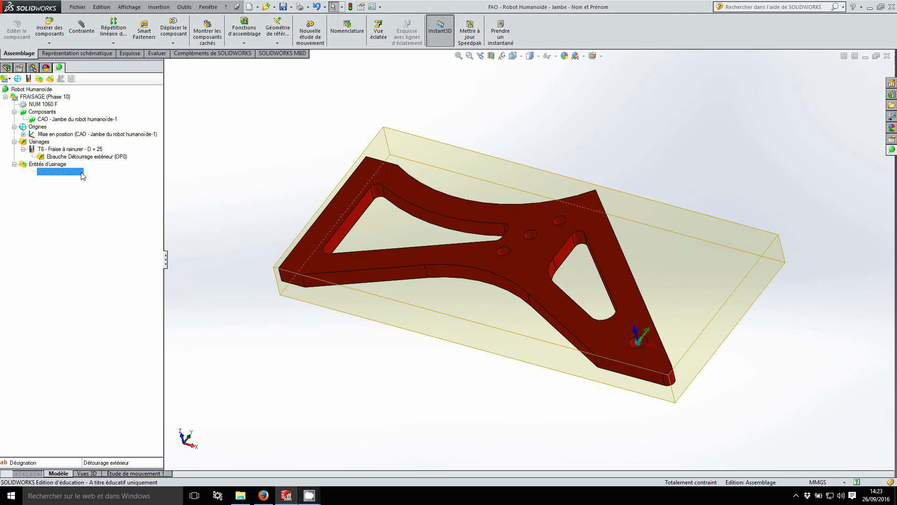
{"action": "right_click", "coordinate": [84, 173]}
{"action": "left_click", "coordinate": [102, 177]}
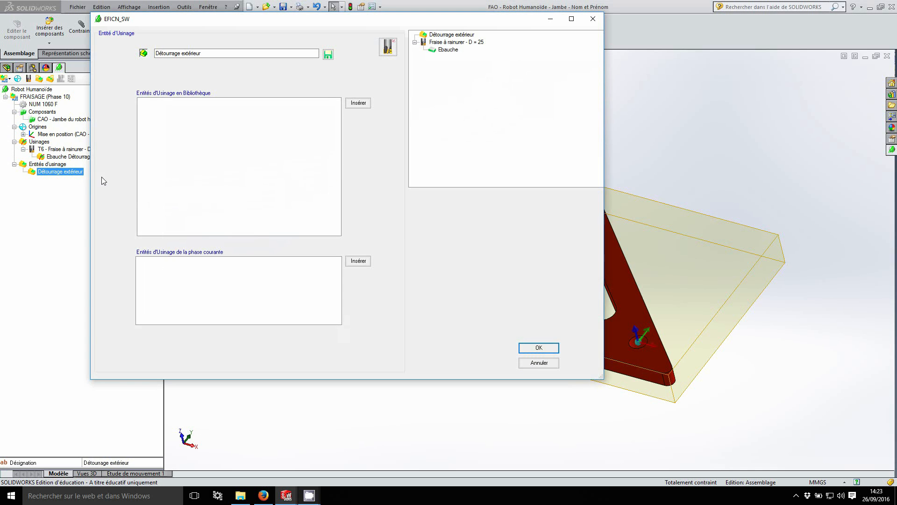
{"action": "left_click", "coordinate": [475, 43]}
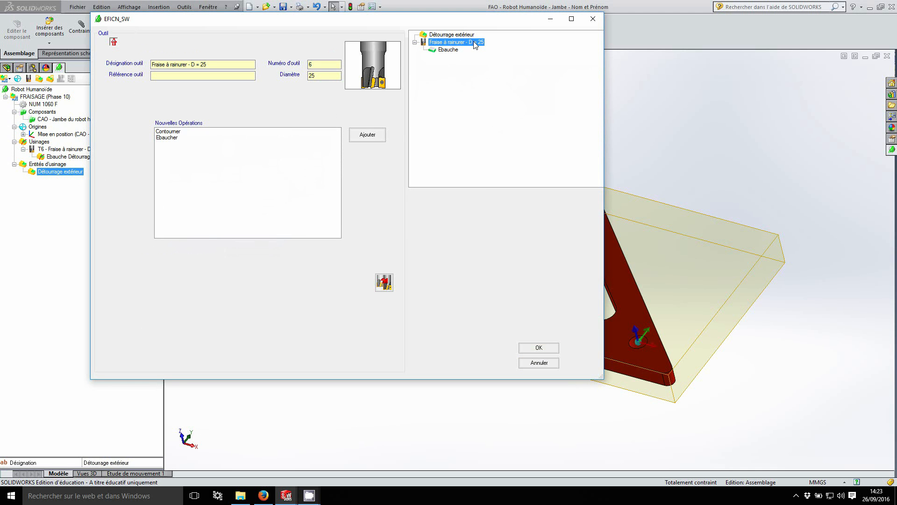
{"action": "left_click", "coordinate": [197, 132]}
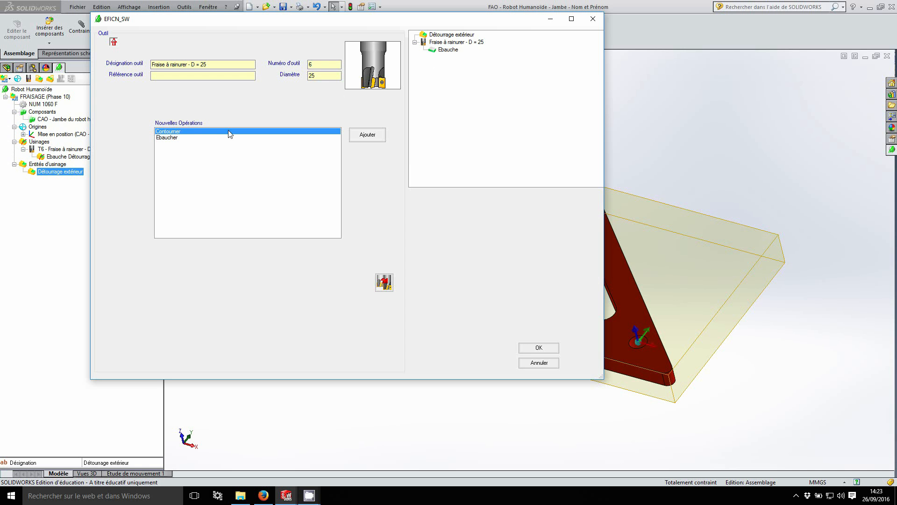
{"action": "left_click", "coordinate": [380, 136]}
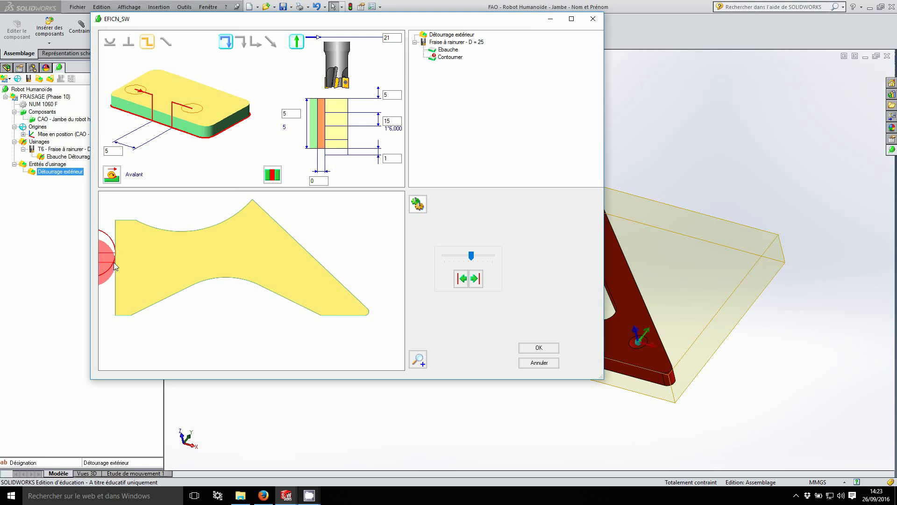
Give the new Contourner operation a tangential approach, side allowance 0.3 and depth per pass 2, and set the value beside the tool shank to 20
{"action": "left_click", "coordinate": [114, 45]}
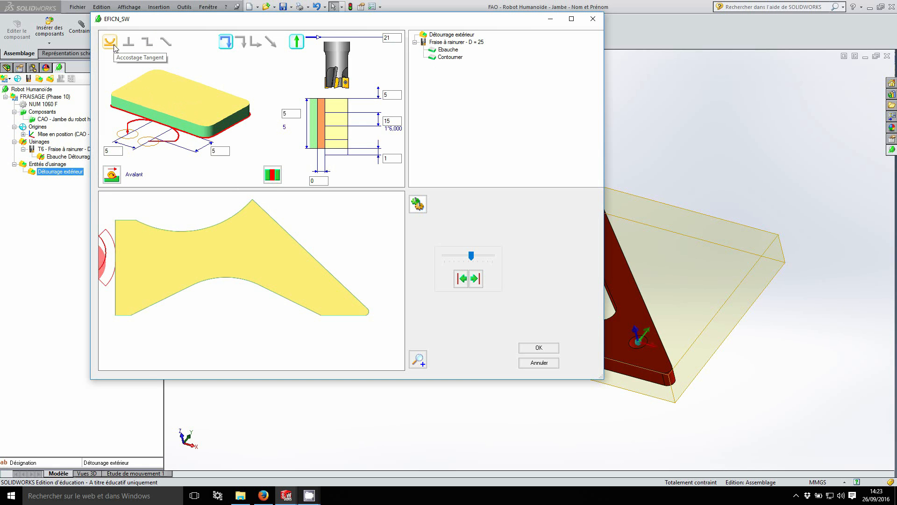
{"action": "left_click", "coordinate": [318, 182]}
{"action": "key", "text": "BackSpace"}
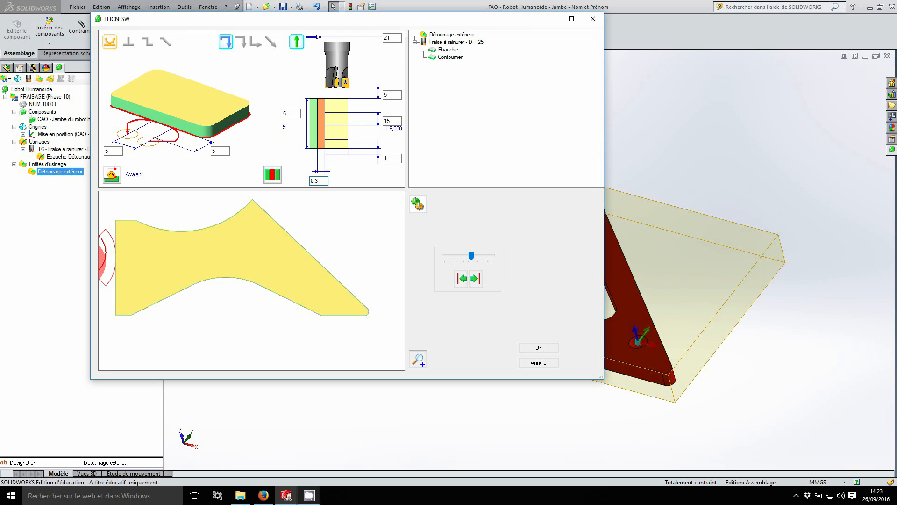
{"action": "double_click", "coordinate": [383, 121]}
{"action": "type", "text": "2"}
{"action": "left_click_drag", "start_coordinate": [390, 38], "coordinate": [379, 42]}
{"action": "type", "text": "2"}
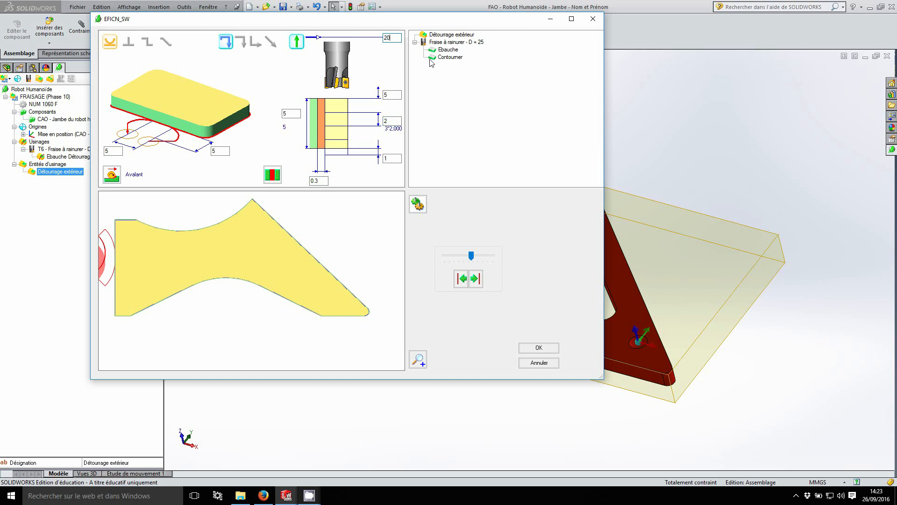
Rename the second Contourner operation as Semi-Finition, accept the machining entity and save the assembly
{"action": "right_click", "coordinate": [450, 58]}
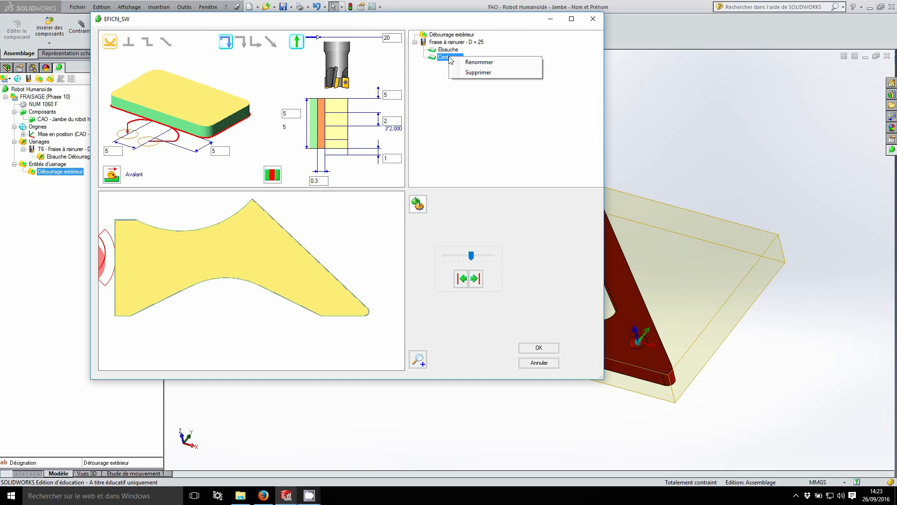
{"action": "left_click", "coordinate": [500, 63]}
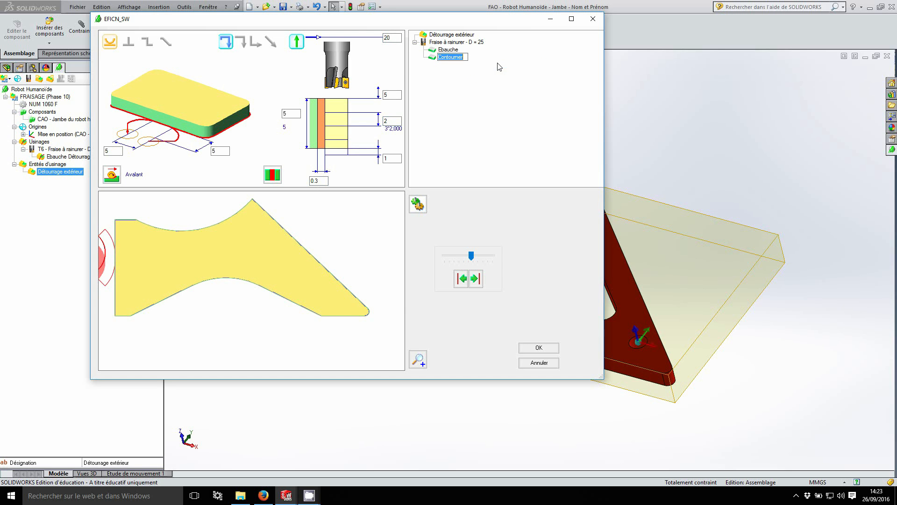
{"action": "type", "text": "Semi-Finition"}
{"action": "key", "text": "Return"}
{"action": "left_click", "coordinate": [528, 350]}
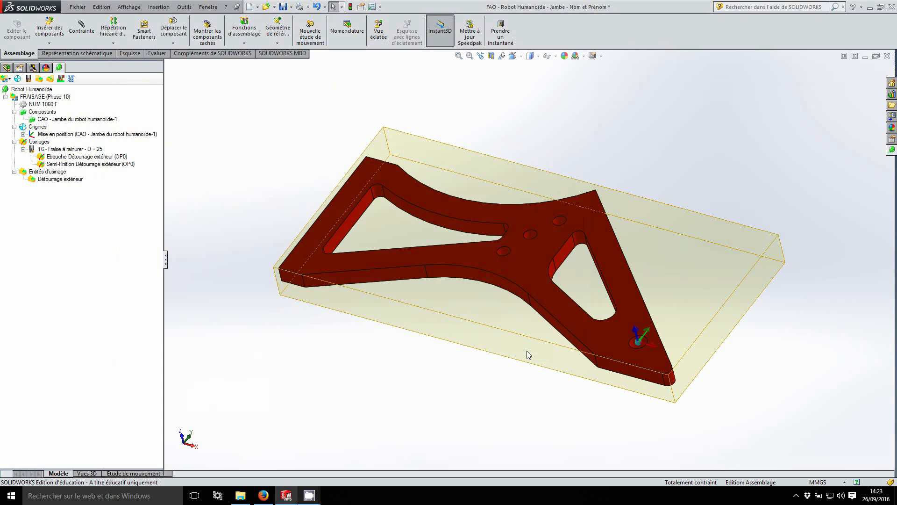
{"action": "left_click", "coordinate": [283, 7]}
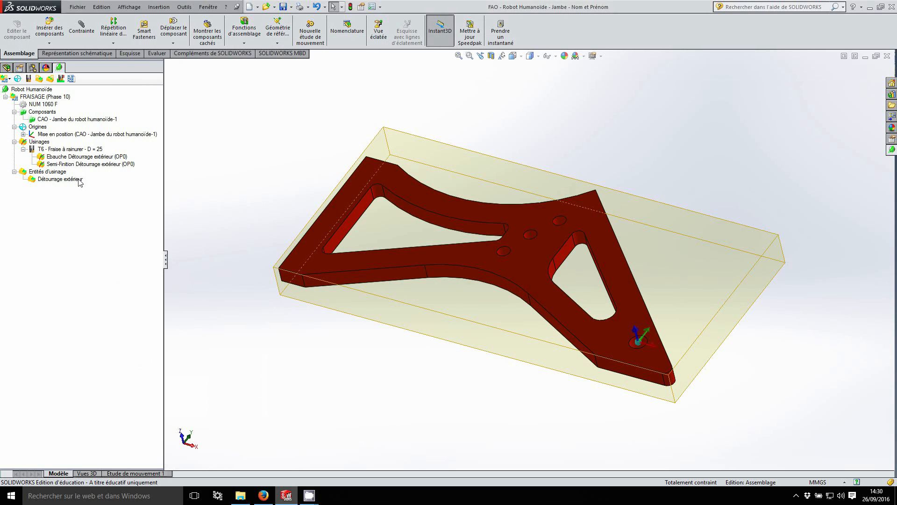
Edit the Détourrage extérieur entity and add the TITEX solid end mill Fraise 2 tailles HSS DIN 844K D = 8 to the current phase
{"action": "right_click", "coordinate": [80, 181]}
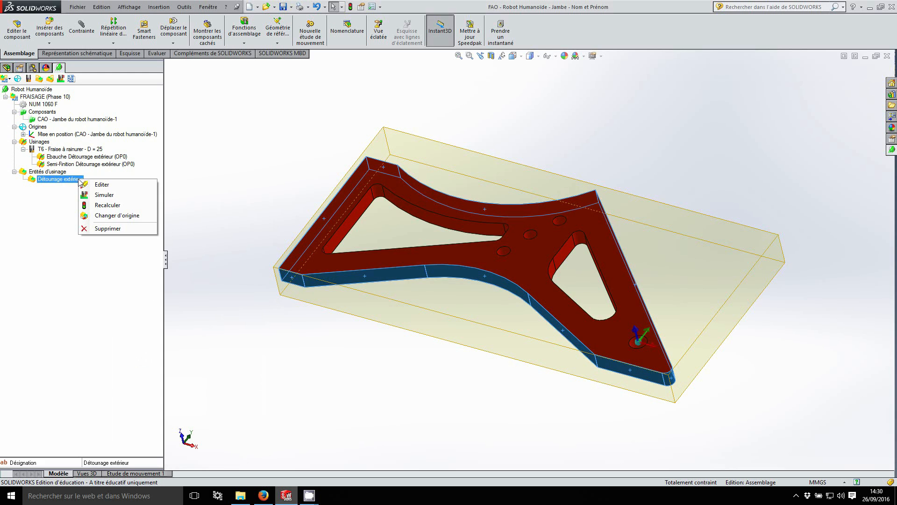
{"action": "left_click", "coordinate": [113, 188]}
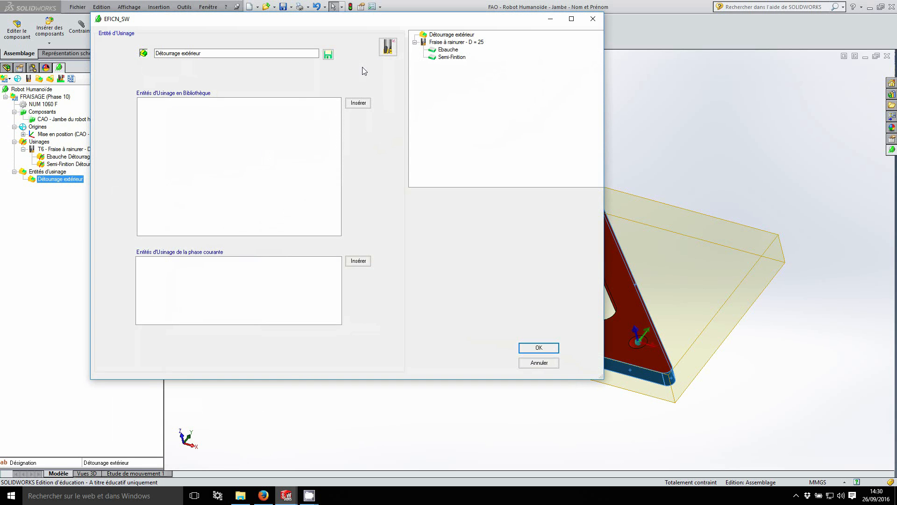
{"action": "left_click", "coordinate": [386, 53]}
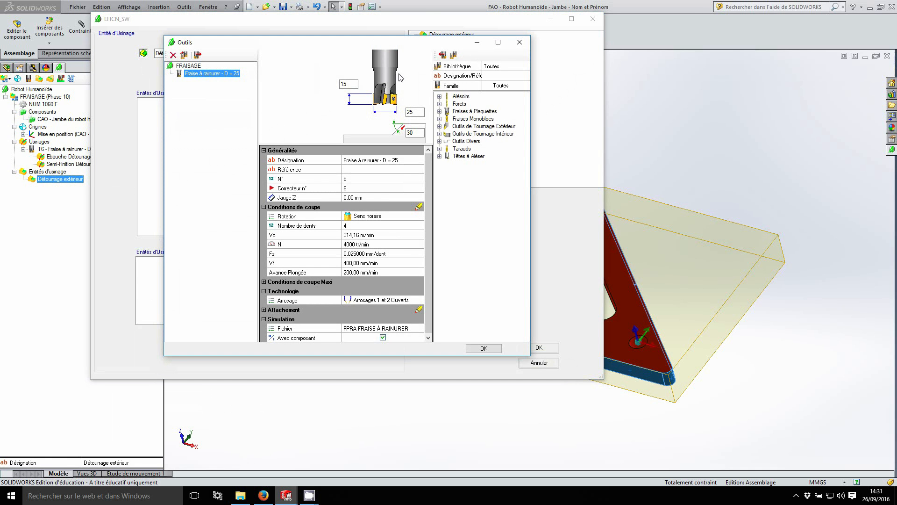
{"action": "left_click", "coordinate": [439, 119]}
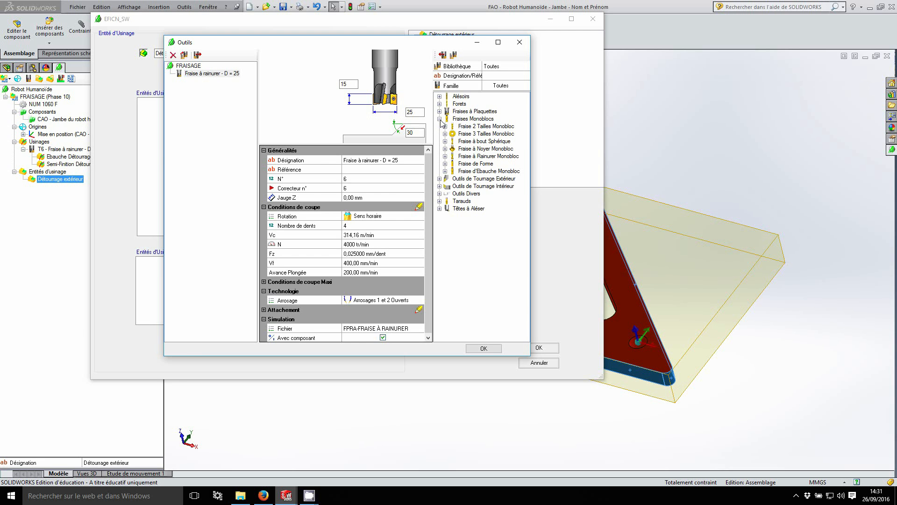
{"action": "left_click", "coordinate": [445, 127]}
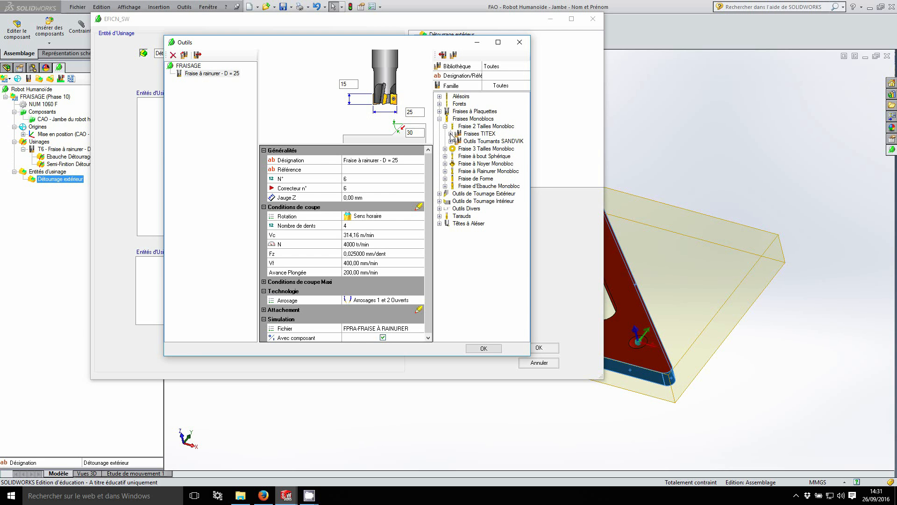
{"action": "left_click", "coordinate": [451, 134]}
{"action": "left_click_drag", "start_coordinate": [455, 337], "coordinate": [470, 338]}
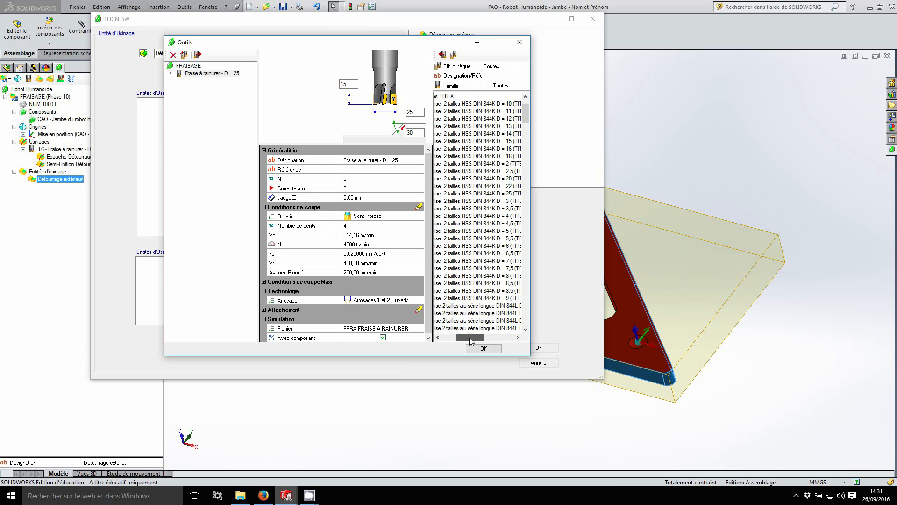
{"action": "left_click", "coordinate": [475, 276]}
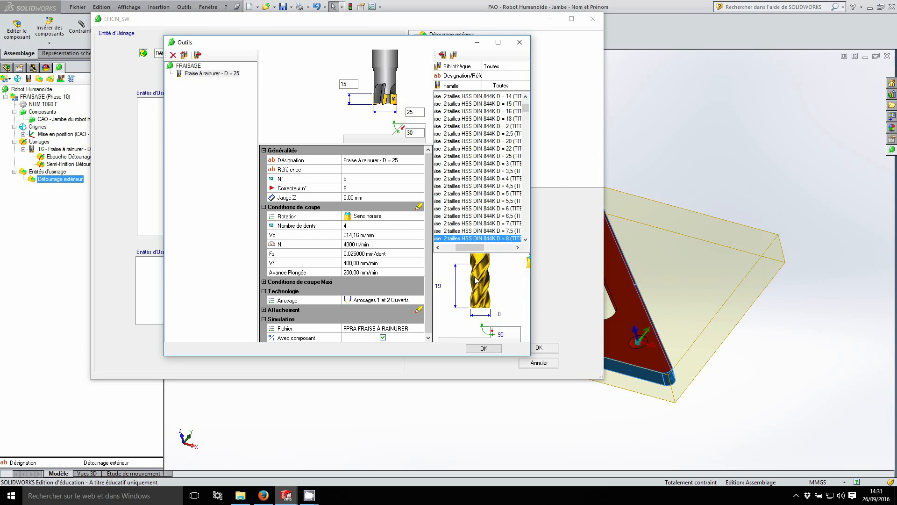
{"action": "left_click", "coordinate": [442, 55]}
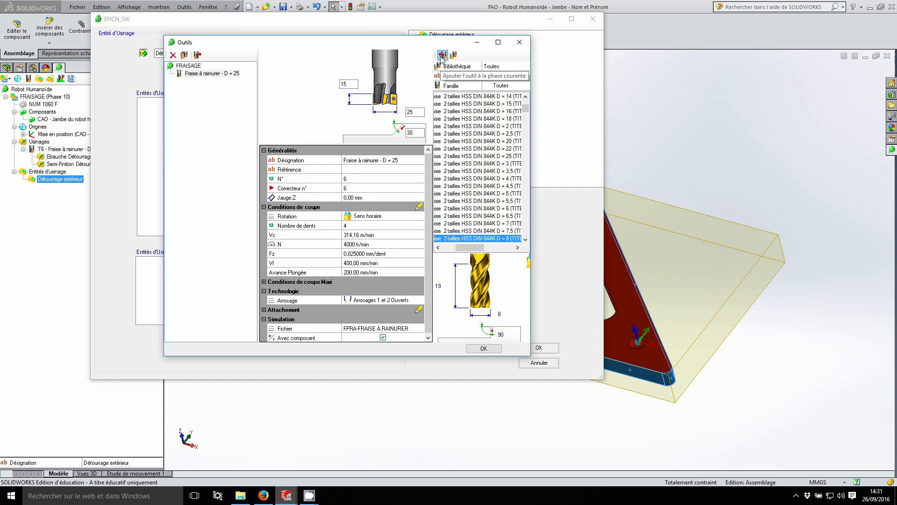
Clear the new end mill's reference and change its designation to Fraise 2 tailles - D = 8
{"action": "left_click", "coordinate": [393, 172]}
{"action": "key", "text": "Delete"}
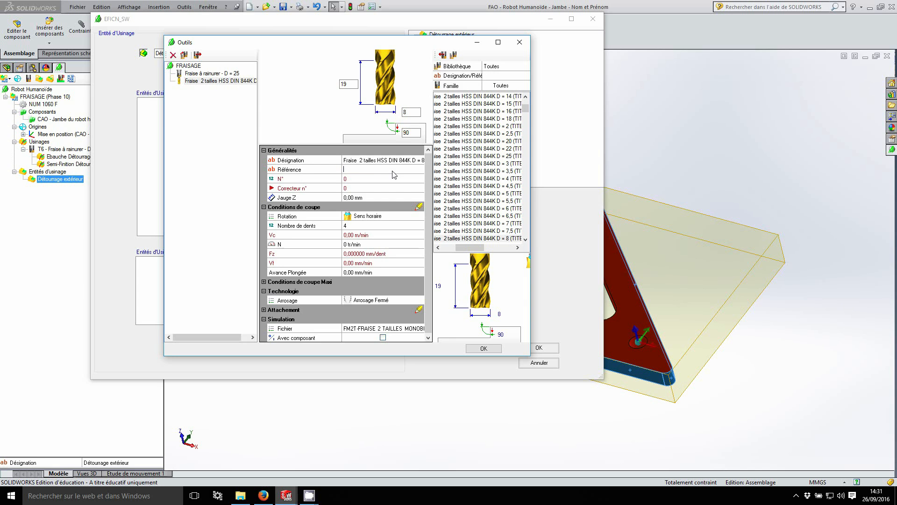
{"action": "left_click", "coordinate": [369, 161]}
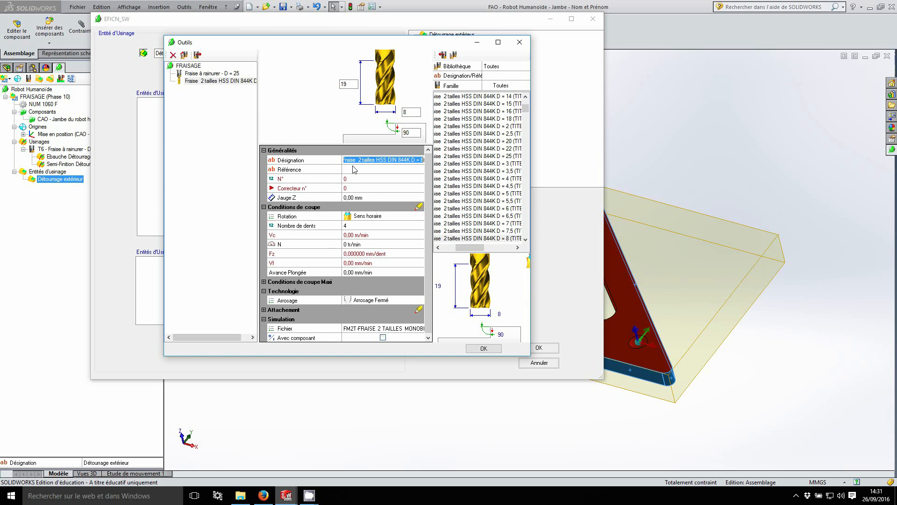
{"action": "left_click", "coordinate": [376, 159]}
{"action": "key", "text": "Delete"}
{"action": "key", "text": "Delete"}
{"action": "key", "text": "Delete"}
{"action": "key", "text": "Delete"}
{"action": "key", "text": "Delete"}
{"action": "key", "text": "Delete"}
{"action": "key", "text": "Delete"}
{"action": "key", "text": "Delete"}
{"action": "key", "text": "BackSpace"}
{"action": "key", "text": "BackSpace"}
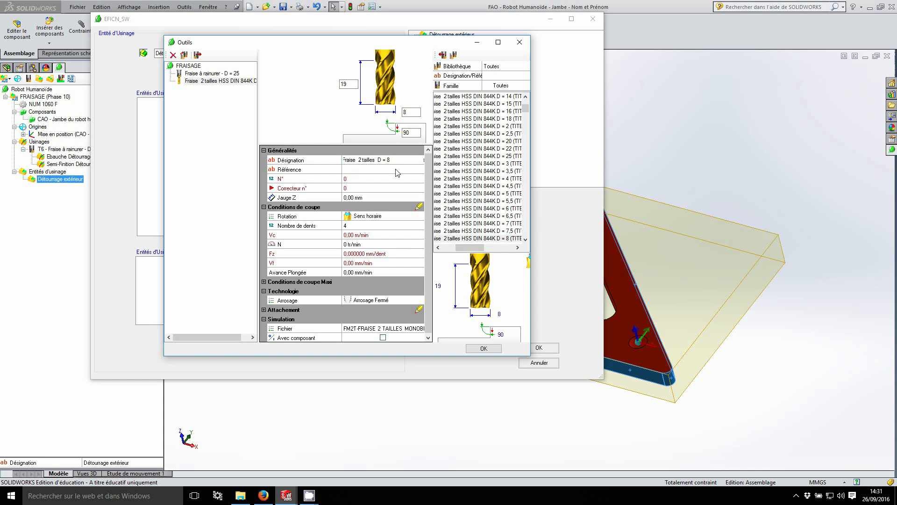
{"action": "key", "text": "Return"}
{"action": "left_click", "coordinate": [379, 162]}
{"action": "left_click", "coordinate": [379, 162]}
{"action": "type", "text": "-"}
Give the new 8 mm end mill tool number and offset number 2 and set its number of teeth to 3
{"action": "left_click", "coordinate": [368, 180]}
{"action": "type", "text": "2"}
{"action": "key", "text": "Return"}
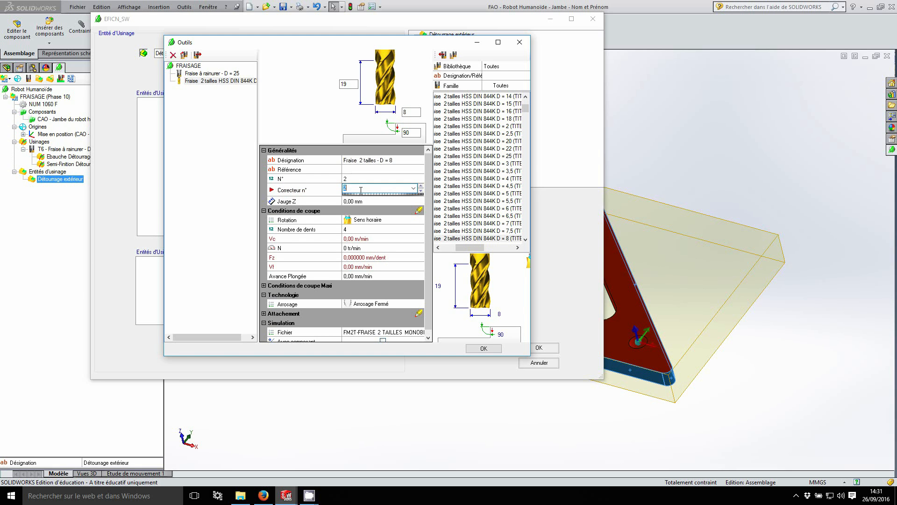
{"action": "left_click", "coordinate": [356, 228]}
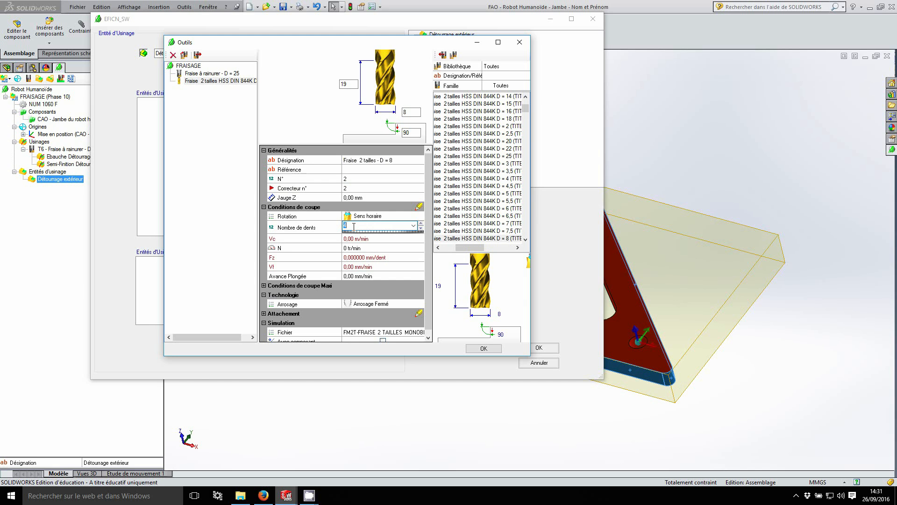
{"action": "type", "text": "3"}
Set the end mill's spindle speed N to 4500 tr/min, feed rate Vf to 250 mm/min and plunge feed to 200 mm/min
{"action": "left_click", "coordinate": [356, 246]}
{"action": "type", "text": "4500"}
{"action": "left_click", "coordinate": [358, 263]}
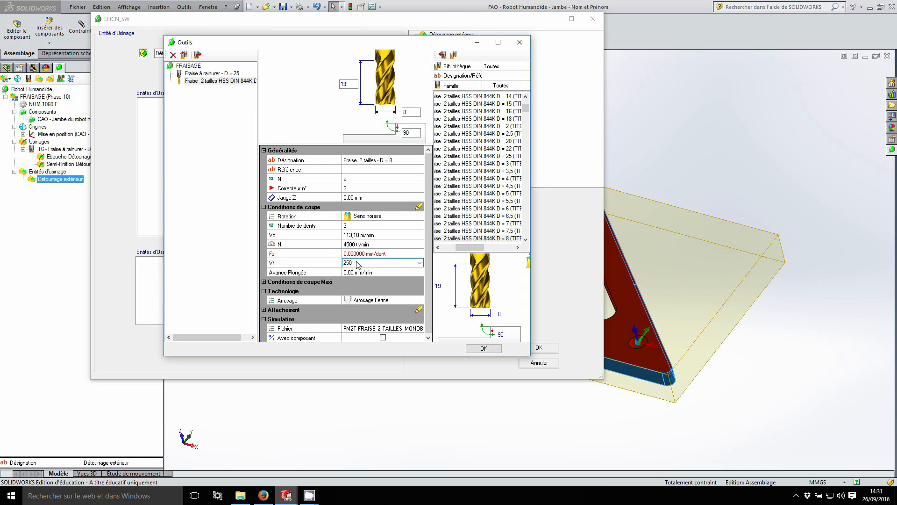
{"action": "type", "text": "250"}
{"action": "left_click", "coordinate": [364, 273]}
{"action": "type", "text": "200"}
Set the end mill's coolant to Arrosages 1 et 2 Ouverts, enable Avec composant for simulation and accept the tool settings
{"action": "left_click", "coordinate": [370, 299]}
{"action": "left_click", "coordinate": [380, 309]}
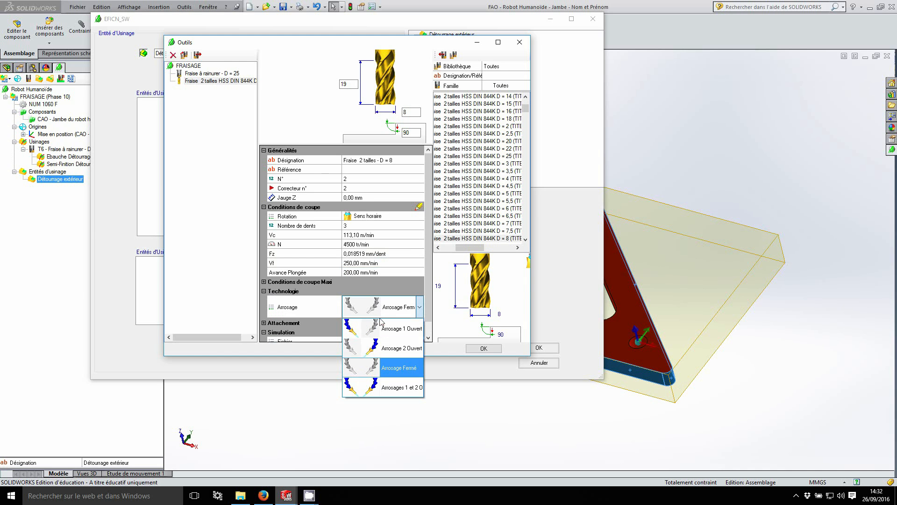
{"action": "left_click", "coordinate": [395, 388]}
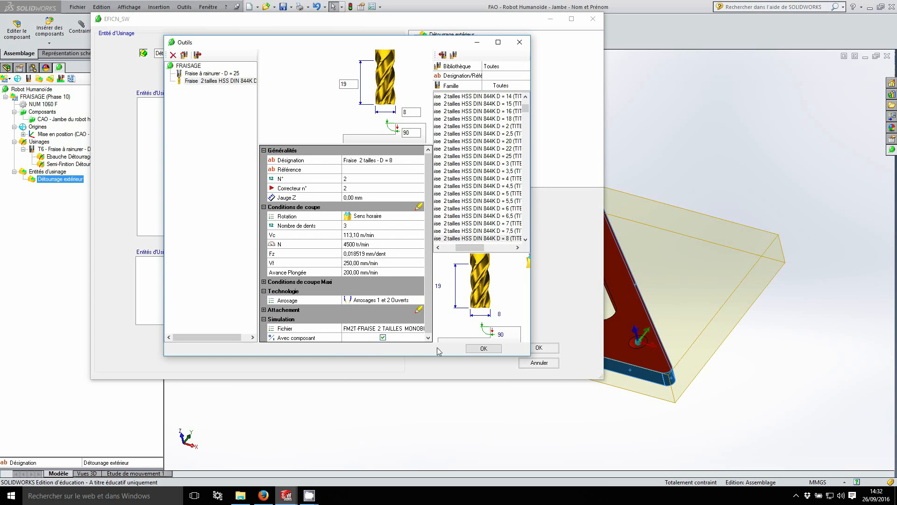
{"action": "left_click", "coordinate": [483, 349]}
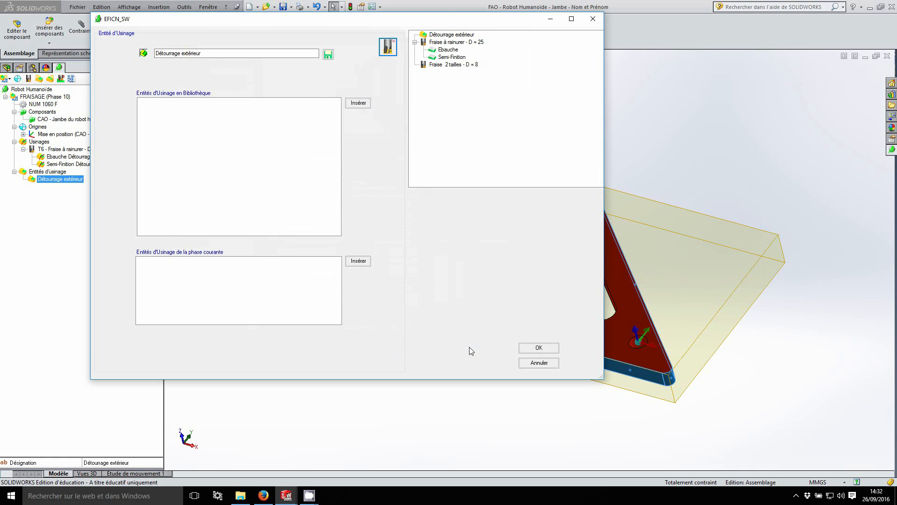
Add a Contourner operation to Fraise 2 tailles - D = 8 and place its start point on the straight vertical end of the profile
{"action": "left_click", "coordinate": [468, 65]}
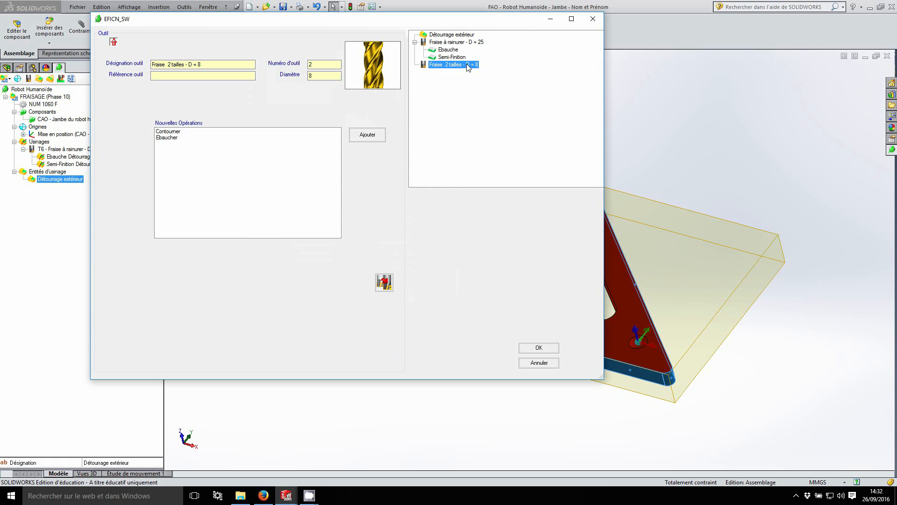
{"action": "left_click", "coordinate": [179, 133]}
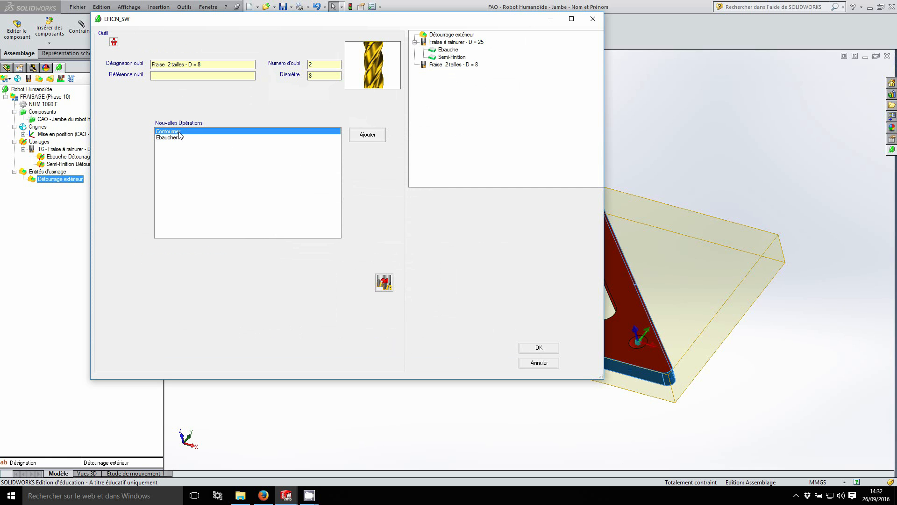
{"action": "left_click", "coordinate": [367, 135]}
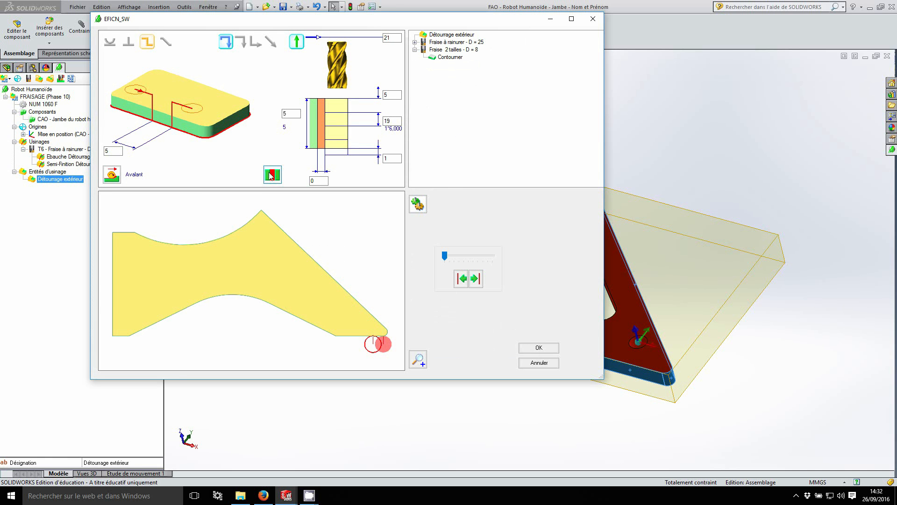
{"action": "left_click", "coordinate": [112, 285]}
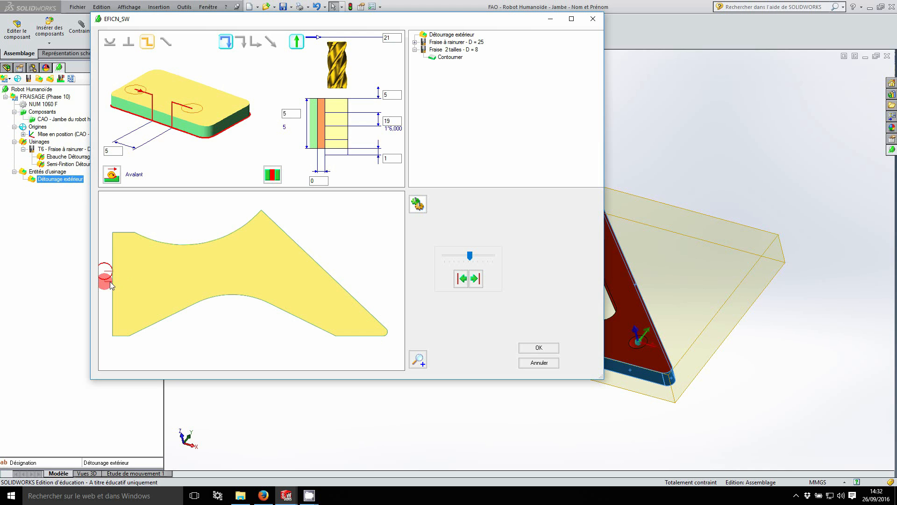
Give the D = 8 contouring operation a tangential approach and depth per pass 6, and set the value beside the tool shank to 20
{"action": "left_click", "coordinate": [110, 42]}
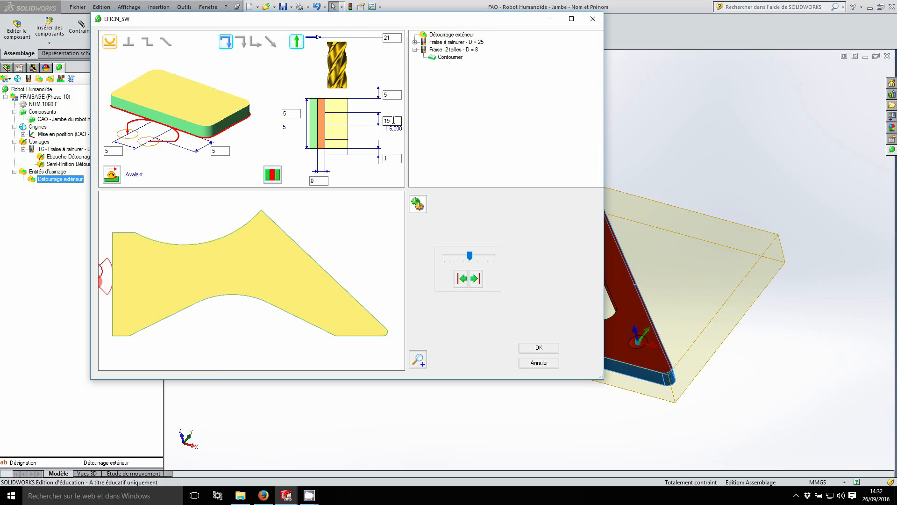
{"action": "left_click_drag", "start_coordinate": [397, 120], "coordinate": [382, 121]}
{"action": "left_click_drag", "start_coordinate": [398, 38], "coordinate": [376, 39]}
Rename the D = 8 Contourner operation as Finition and accept the Détourrage extérieur machining entity
{"action": "right_click", "coordinate": [454, 62]}
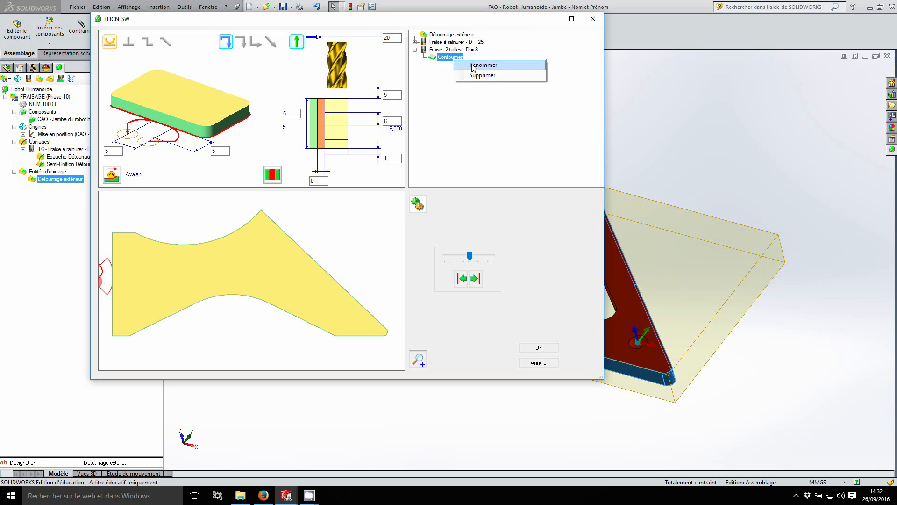
{"action": "left_click", "coordinate": [473, 65]}
{"action": "type", "text": "Finition"}
{"action": "key", "text": "Return"}
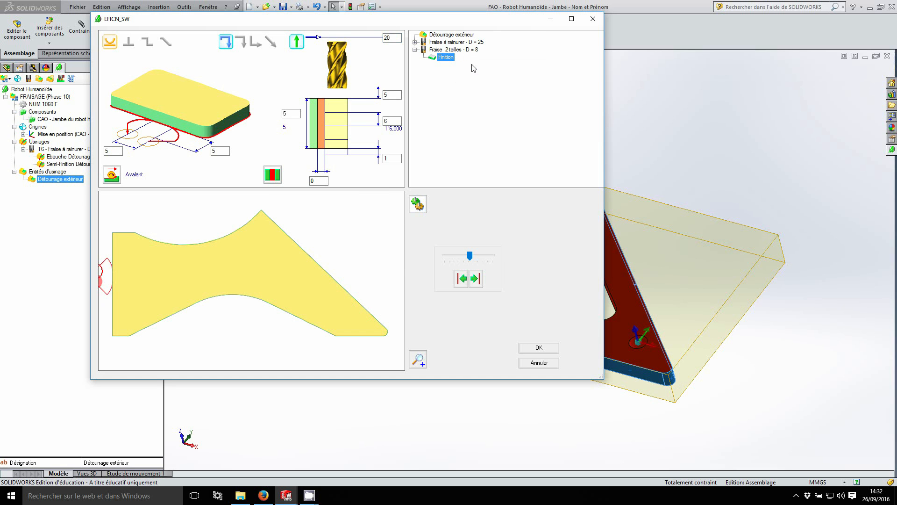
{"action": "left_click", "coordinate": [537, 348]}
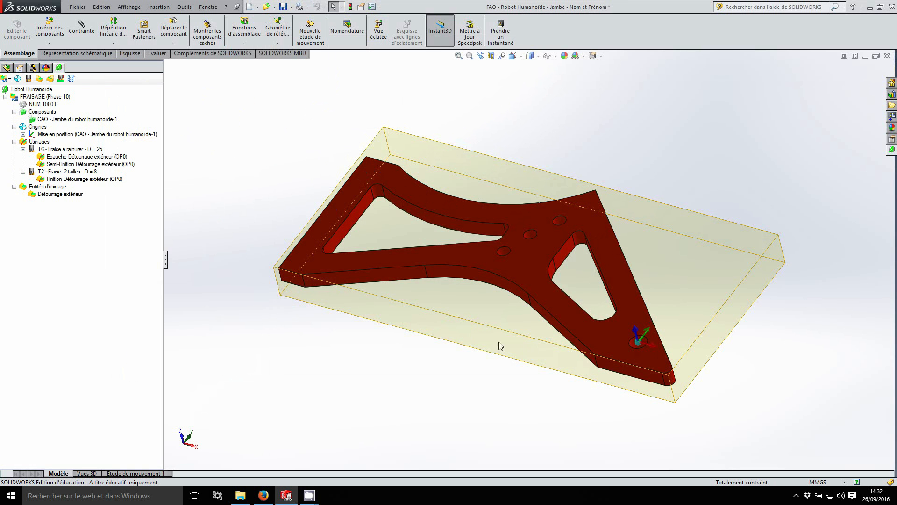
Save the assembly, rebuilding the document first
{"action": "left_click", "coordinate": [284, 7]}
{"action": "left_click", "coordinate": [186, 146]}
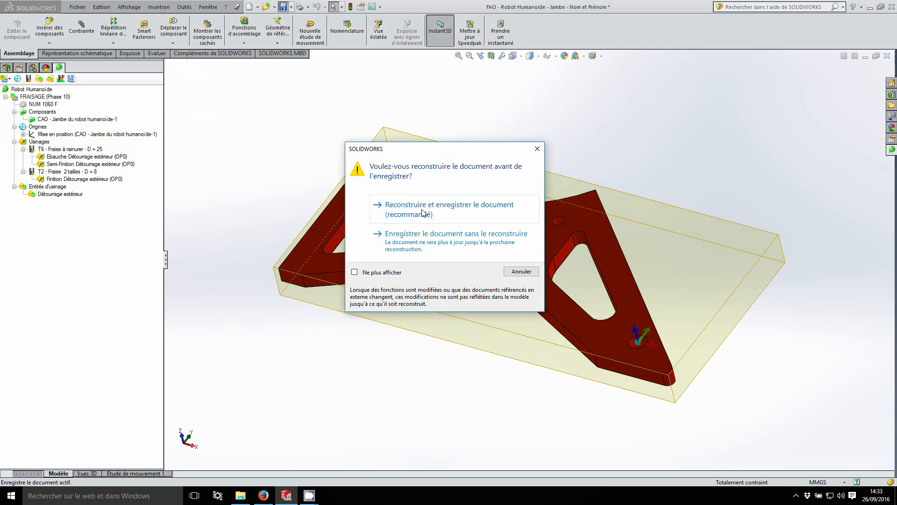
{"action": "left_click", "coordinate": [423, 212]}
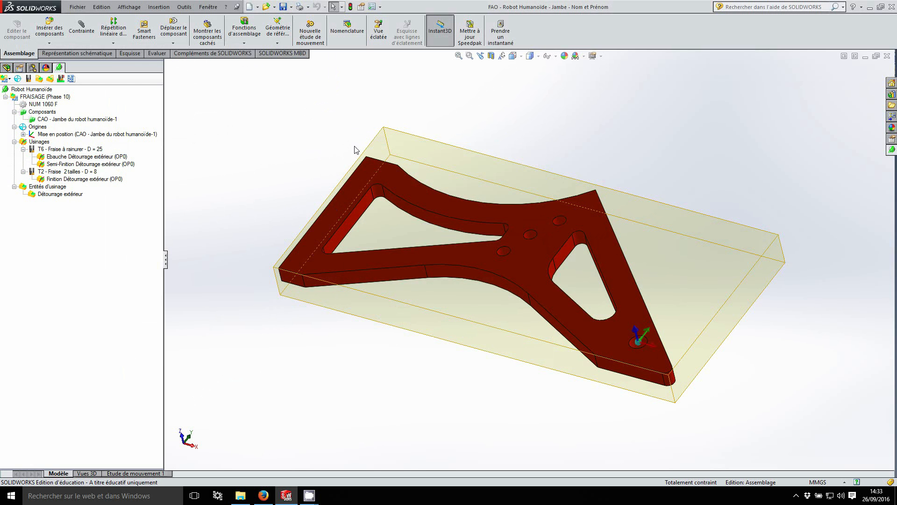
{"action": "mouse_move", "coordinate": [309, 494]}
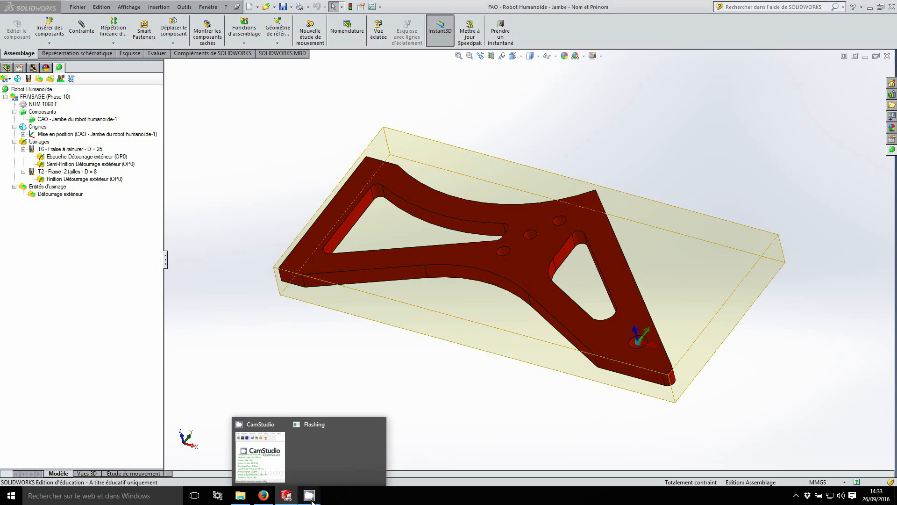
{"action": "left_click", "coordinate": [264, 469]}
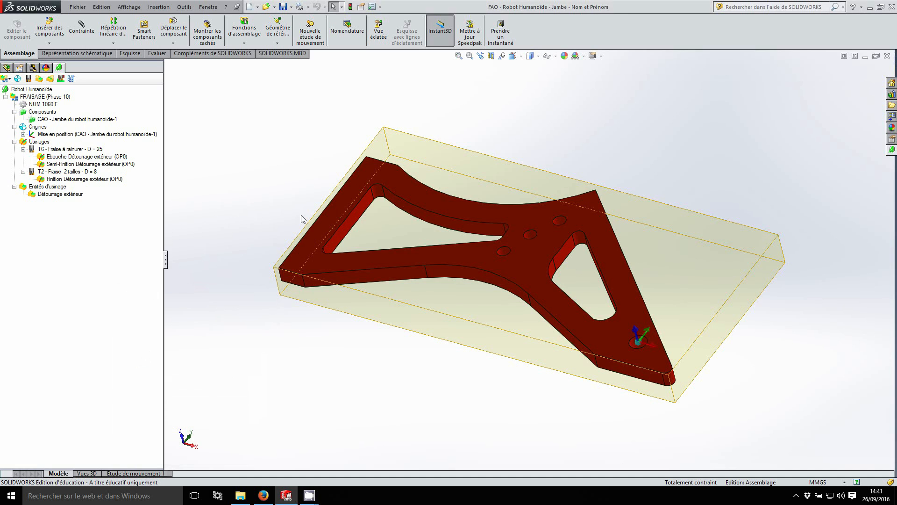
Start a new machining entity from all the connected wall faces of the leg's larger triangular cutout
{"action": "left_click", "coordinate": [344, 225]}
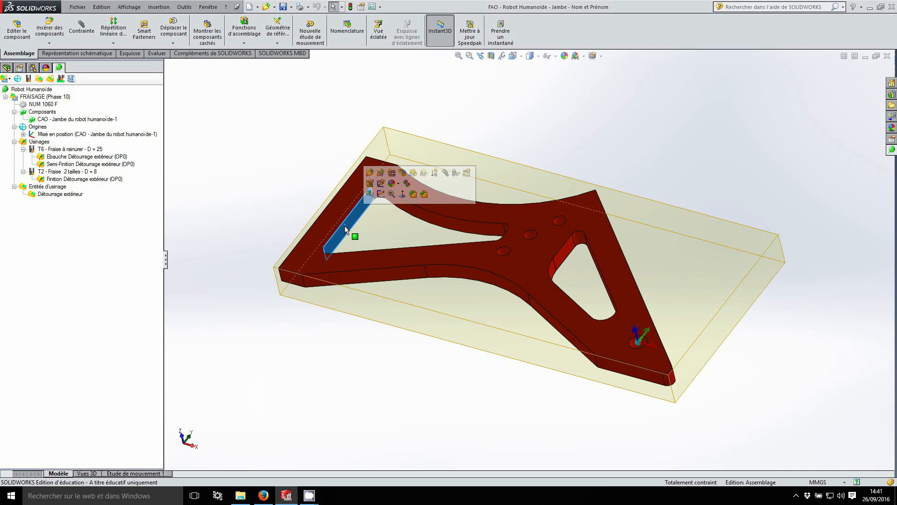
{"action": "left_click", "coordinate": [40, 79]}
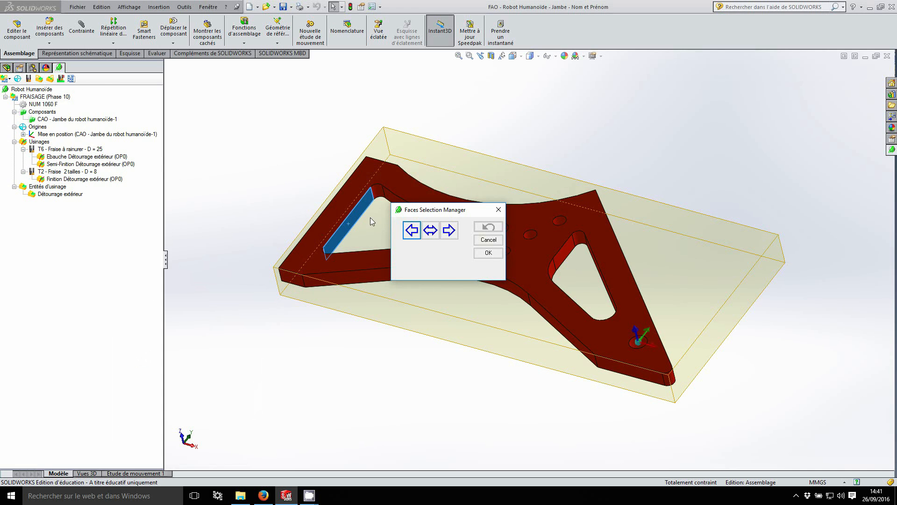
{"action": "left_click", "coordinate": [430, 230]}
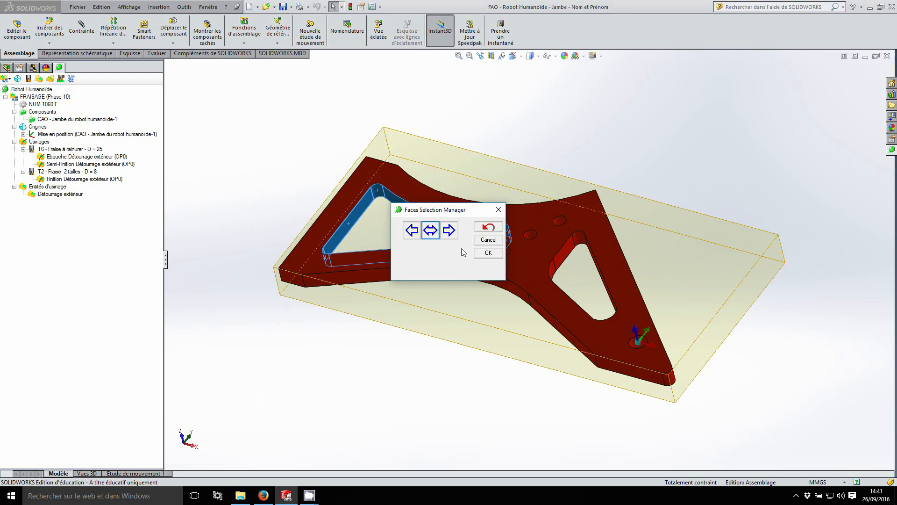
{"action": "left_click", "coordinate": [486, 253]}
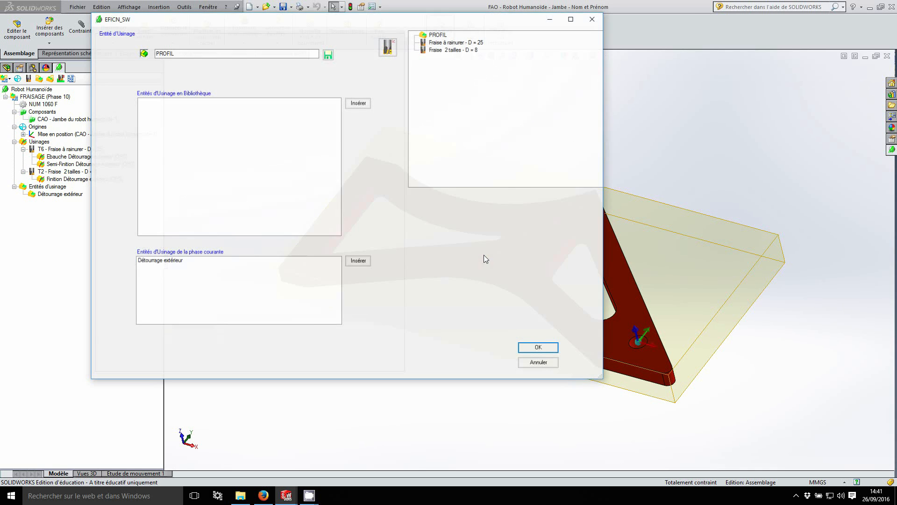
Add a Vider poche operation with Fraise 2 tailles - D = 8 to the new PROFIL entity
{"action": "left_click", "coordinate": [453, 49]}
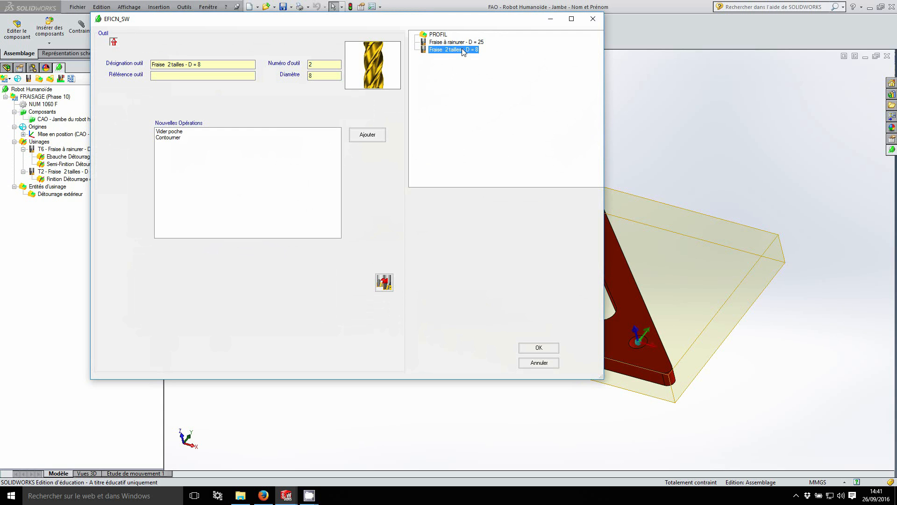
{"action": "left_click", "coordinate": [184, 132]}
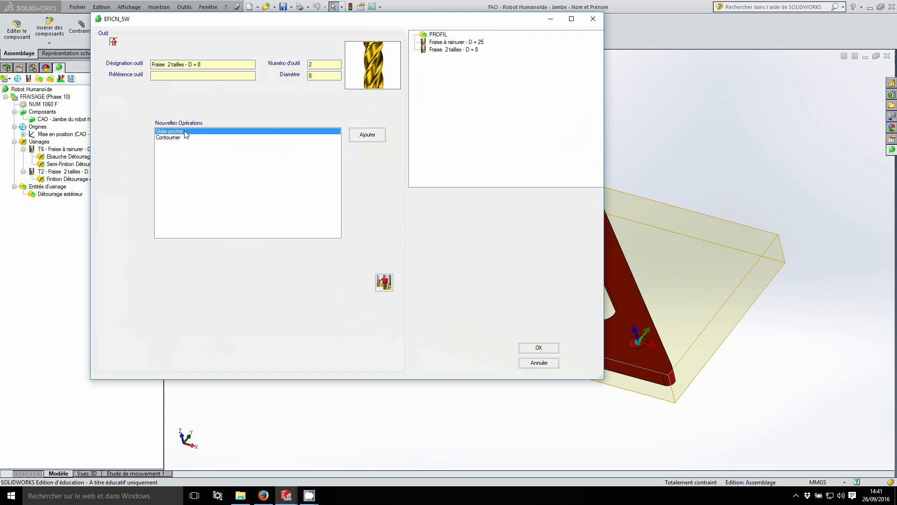
{"action": "left_click", "coordinate": [376, 140]}
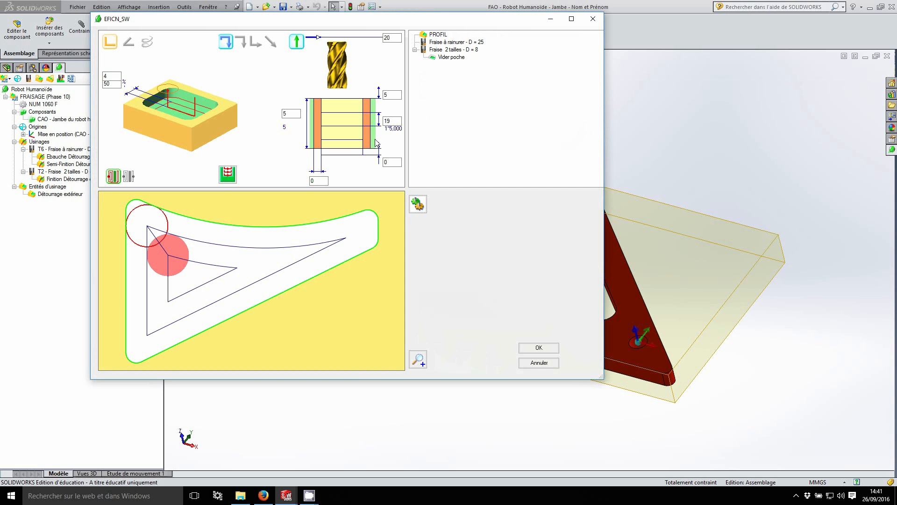
Set the Vider poche operation's side allowance to 0.2 and its depth per pass to 2
{"action": "left_click", "coordinate": [319, 181]}
{"action": "type", "text": "0.2"}
{"action": "left_click", "coordinate": [390, 121]}
{"action": "type", "text": "2"}
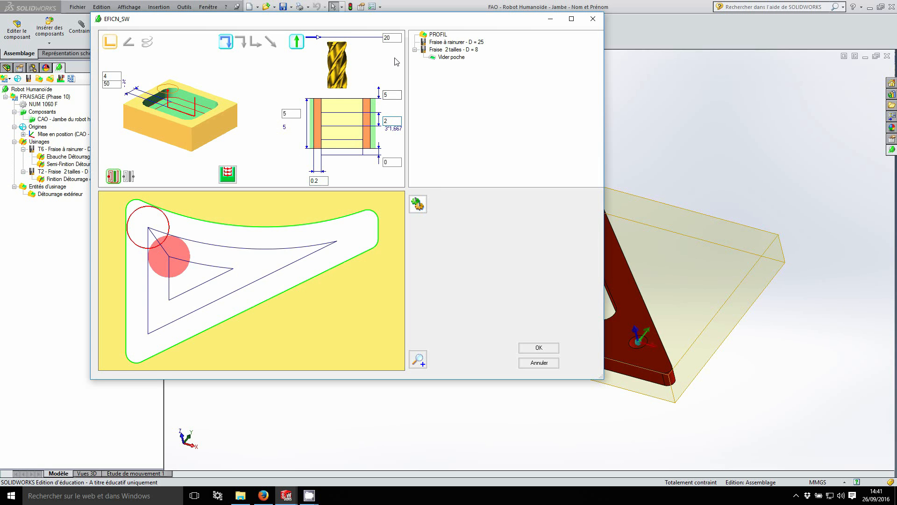
{"action": "left_click", "coordinate": [397, 38]}
Rename the Vider poche operation as Ebauche, accept the machining entity and save the assembly
{"action": "right_click", "coordinate": [448, 60]}
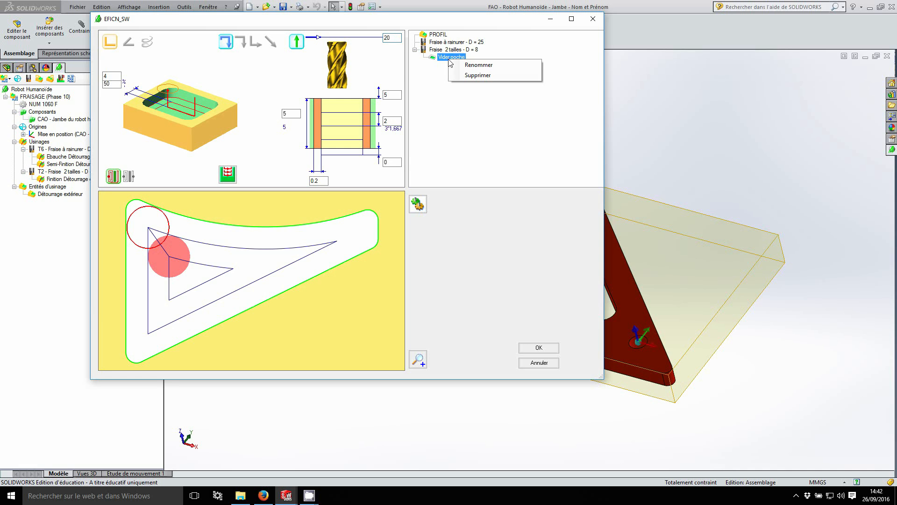
{"action": "left_click", "coordinate": [504, 65]}
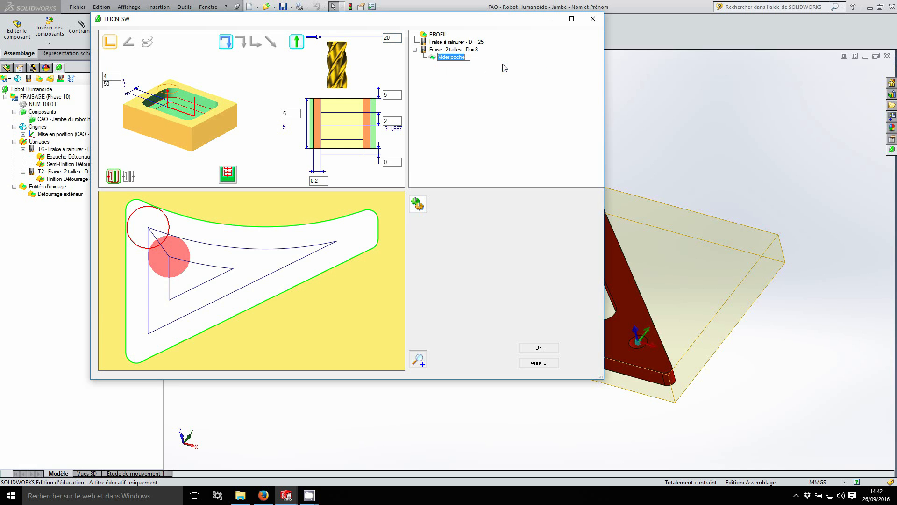
{"action": "type", "text": "Ebauche"}
{"action": "key", "text": "Return"}
{"action": "left_click", "coordinate": [538, 348]}
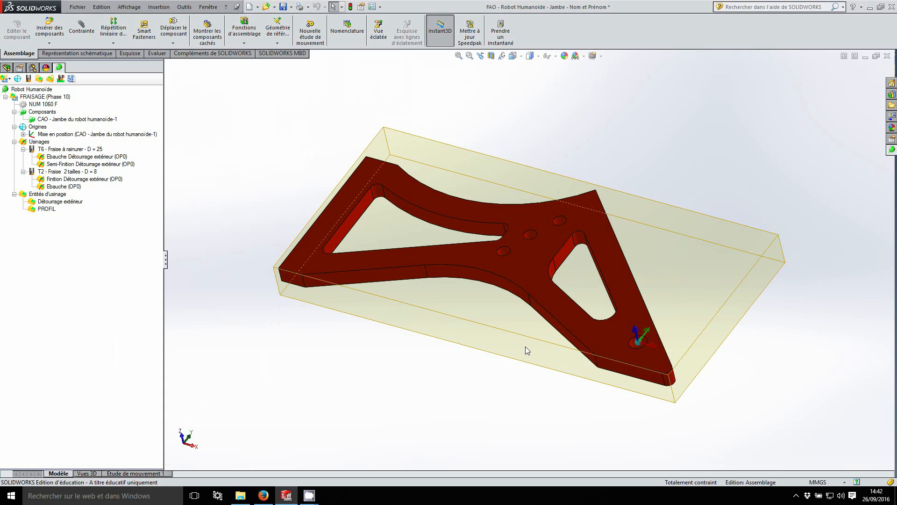
{"action": "left_click", "coordinate": [284, 7]}
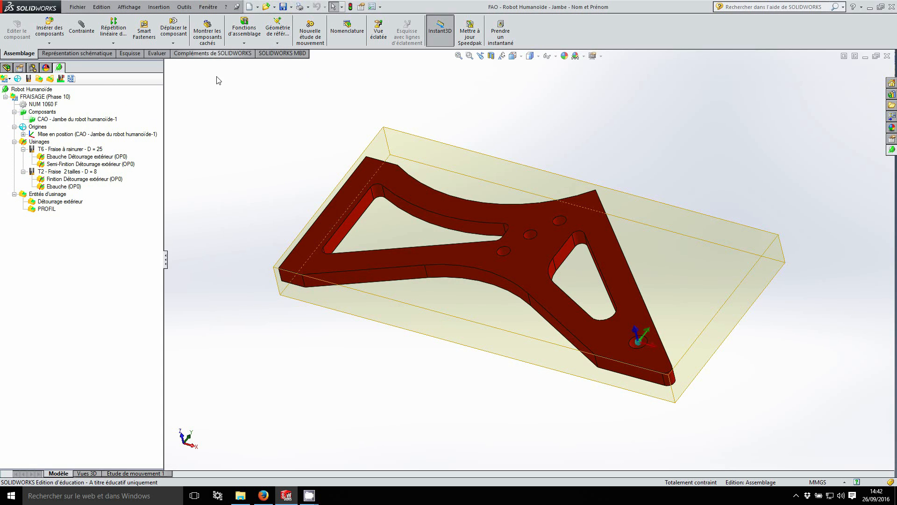
Change the designation of the PROFIL machining entity to Poche 1 and save the assembly
{"action": "left_click", "coordinate": [47, 209]}
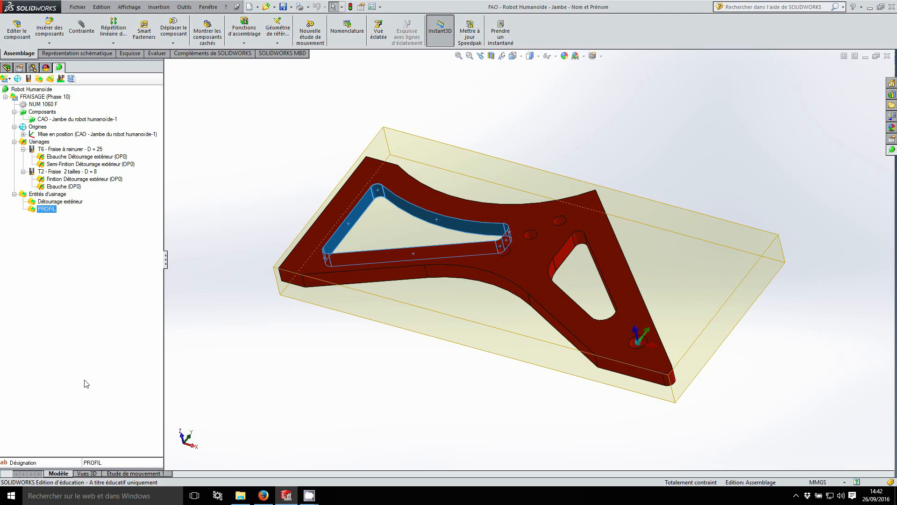
{"action": "left_click", "coordinate": [108, 463]}
{"action": "type", "text": "Poche 1"}
{"action": "key", "text": "Return"}
{"action": "left_click", "coordinate": [283, 7]}
{"action": "left_click", "coordinate": [283, 120]}
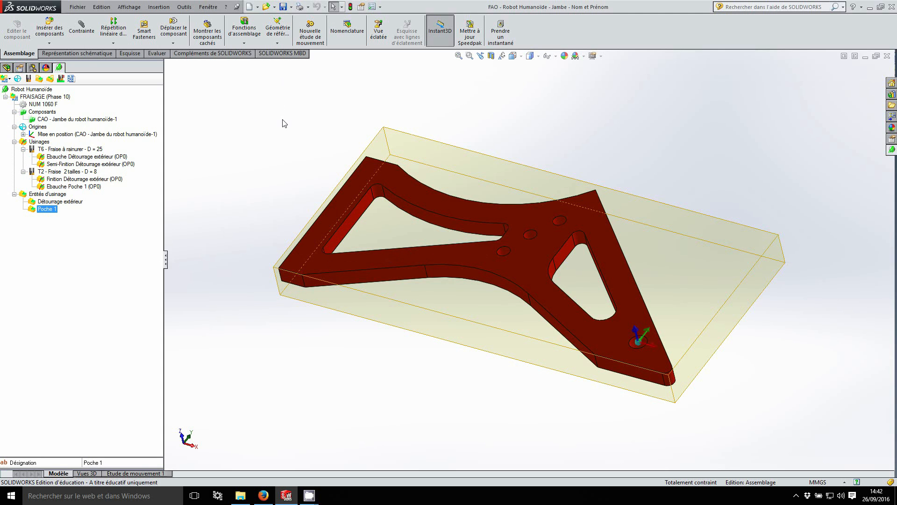
Start another machining entity from all the connected wall faces of the leg's smaller triangular cutout
{"action": "left_click", "coordinate": [563, 254]}
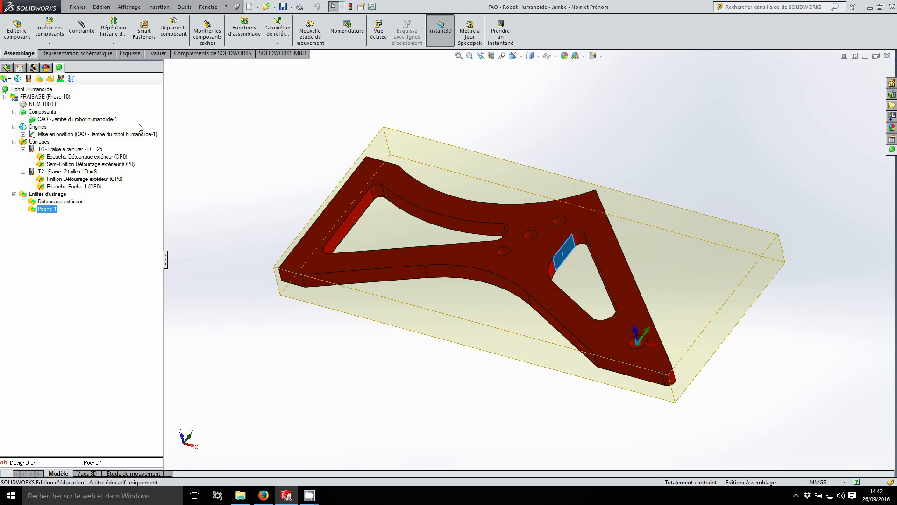
{"action": "left_click", "coordinate": [39, 78]}
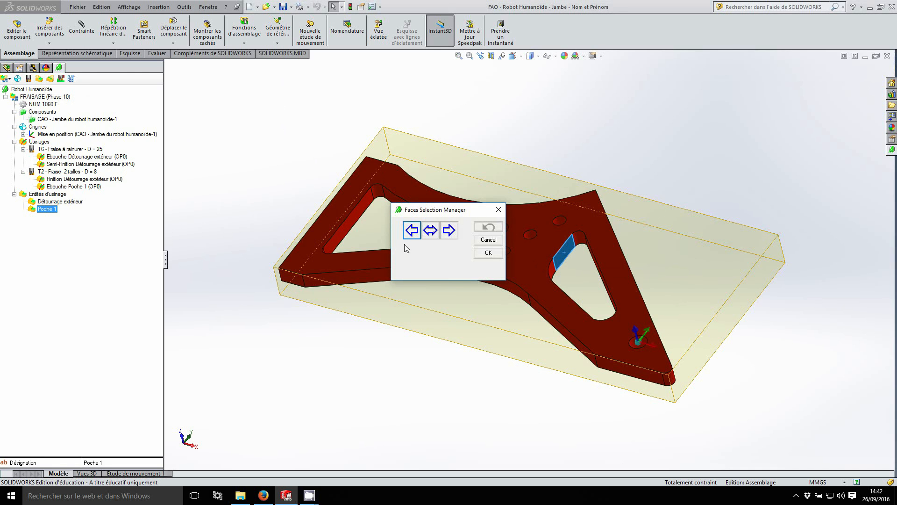
{"action": "left_click", "coordinate": [429, 239]}
{"action": "left_click", "coordinate": [488, 253]}
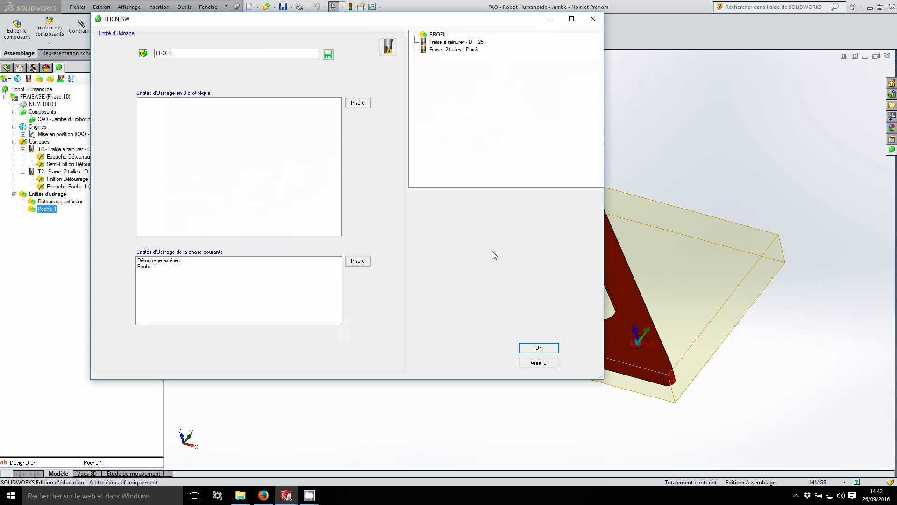
Add a Vider poche operation using the Fraise 2 tailles - D = 8 tool
{"action": "left_click", "coordinate": [462, 50]}
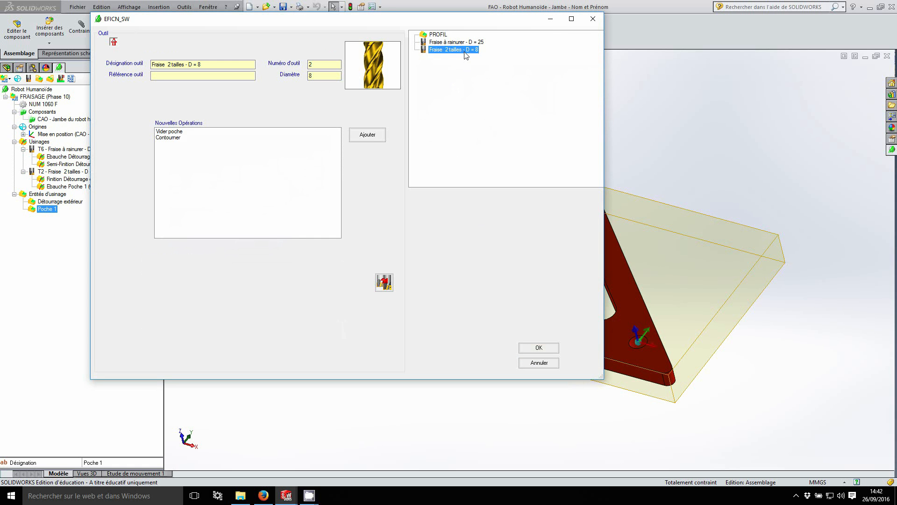
{"action": "left_click", "coordinate": [178, 133]}
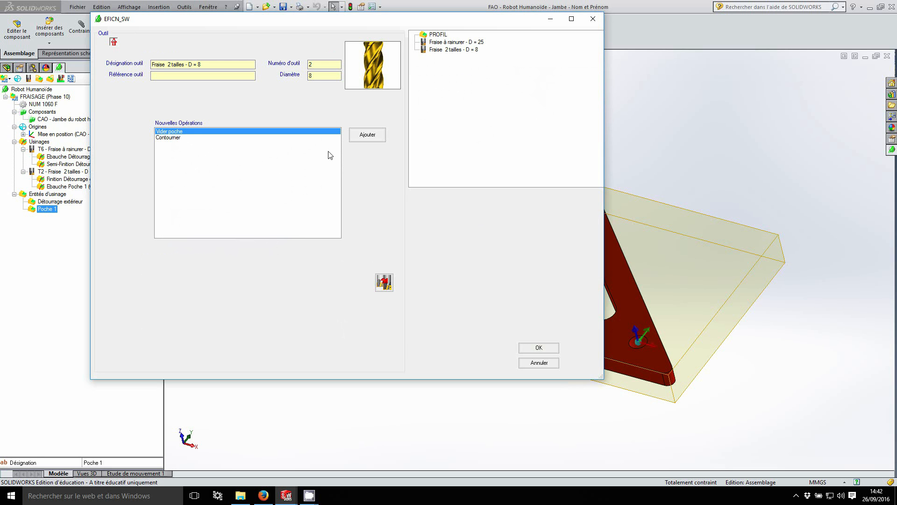
{"action": "left_click", "coordinate": [382, 136]}
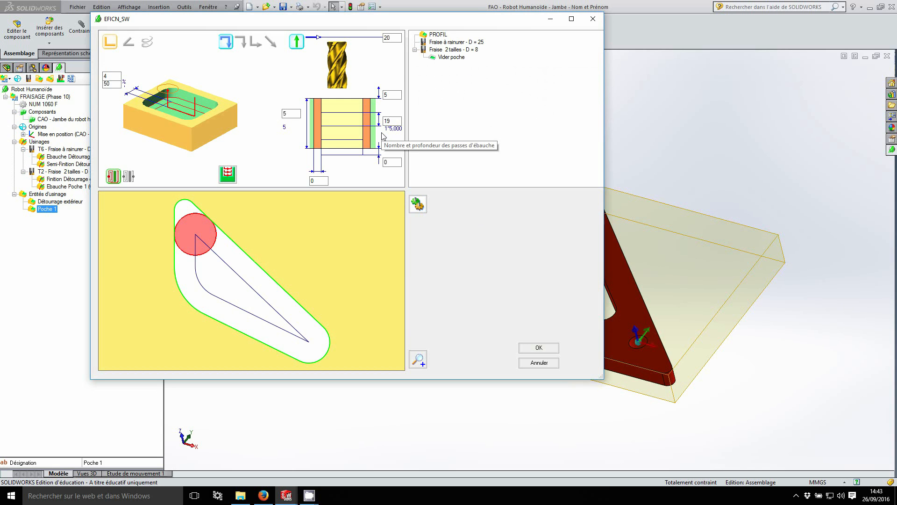
Set the Vider poche operation's side allowance to 0.2, its depth per pass to 2 and its bottom overrun to 1
{"action": "left_click", "coordinate": [321, 182]}
{"action": "key", "text": "BackSpace"}
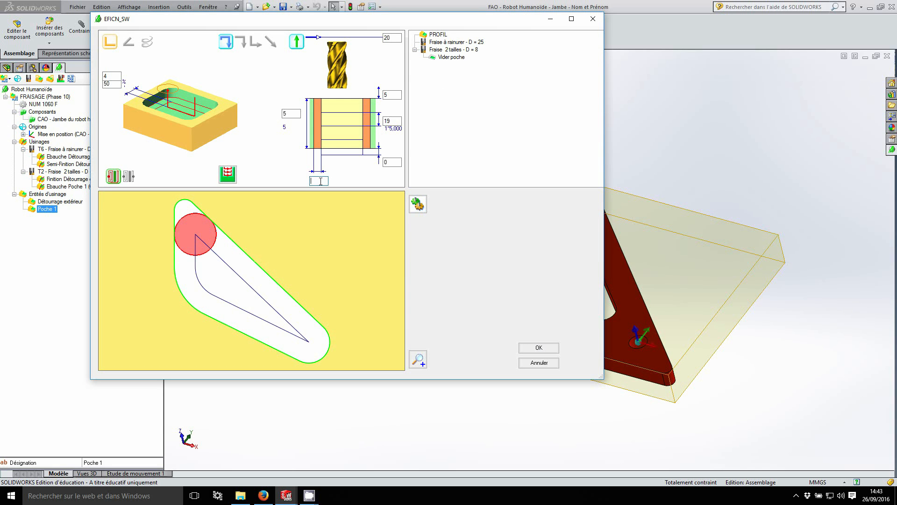
{"action": "key", "text": "Tab"}
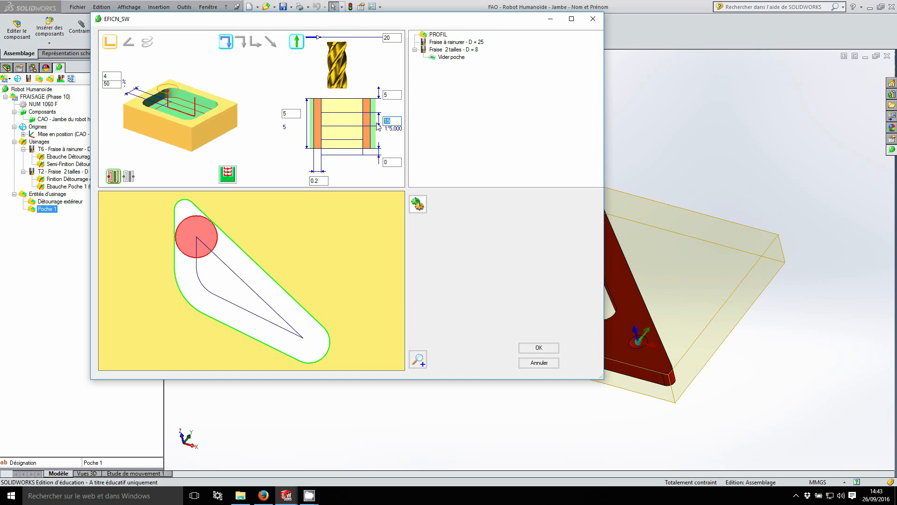
{"action": "type", "text": "2"}
{"action": "left_click", "coordinate": [395, 96]}
{"action": "left_click", "coordinate": [385, 162]}
{"action": "key", "text": "Delete"}
{"action": "type", "text": "1"}
Rename the smaller pocket's Vider poche operation as Ebauche, accept the machining entity and save the assembly
{"action": "right_click", "coordinate": [457, 60]}
{"action": "left_click", "coordinate": [488, 67]}
{"action": "type", "text": "Ebauche"}
{"action": "left_click", "coordinate": [486, 64]}
{"action": "left_click", "coordinate": [527, 350]}
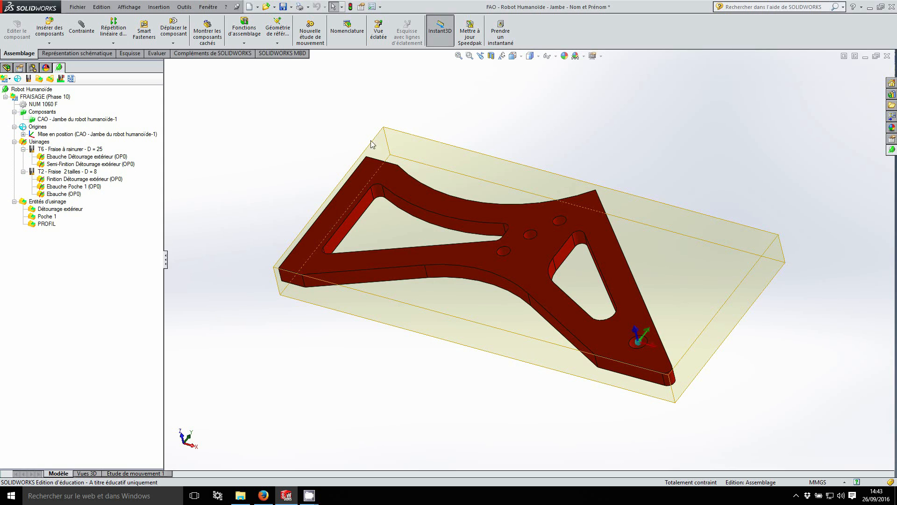
{"action": "left_click", "coordinate": [283, 7]}
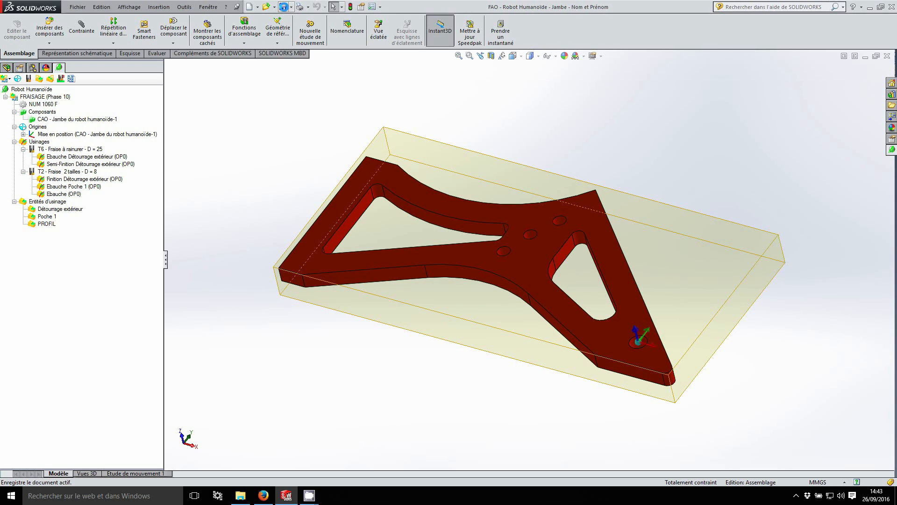
Change the designation of the PROFIL machining entity to Poche 2
{"action": "left_click", "coordinate": [46, 224]}
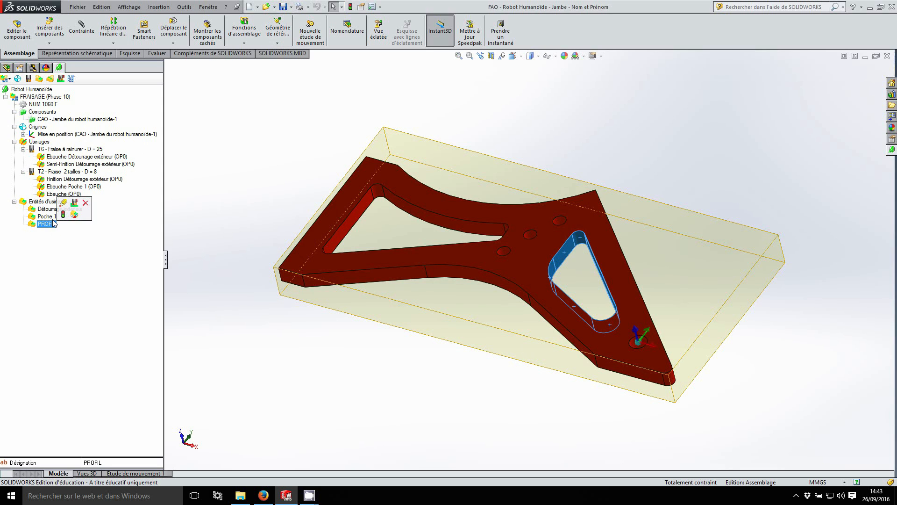
{"action": "left_click", "coordinate": [109, 462]}
{"action": "type", "text": "Poche"}
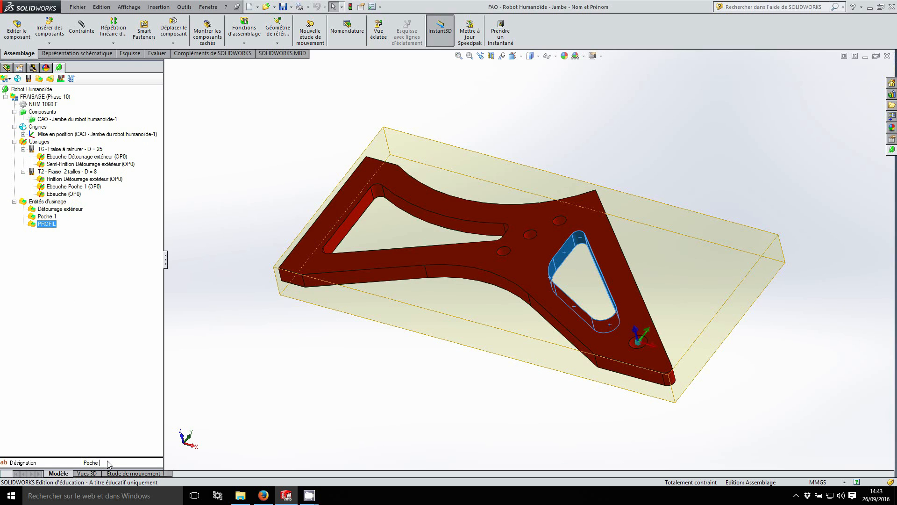
{"action": "type", "text": " 2"}
{"action": "key", "text": "Return"}
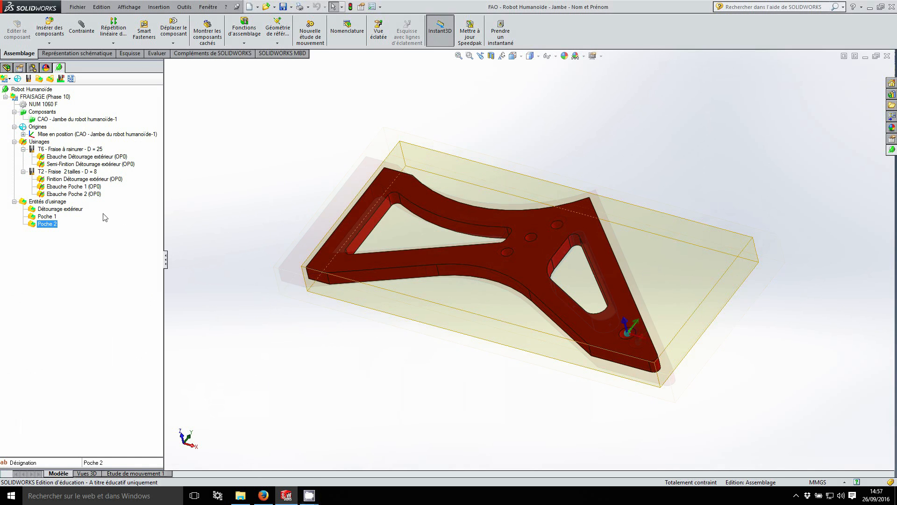
Edit the Poche 1 machining entity and add the library tool Fraise 2 tailles HSS DIN 844K D = 4 to the current phase
{"action": "left_click", "coordinate": [55, 218]}
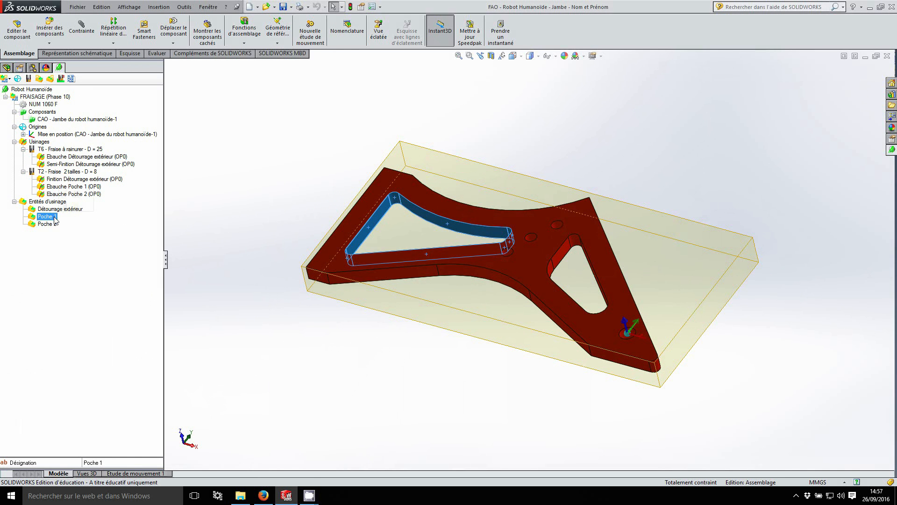
{"action": "right_click", "coordinate": [56, 219]}
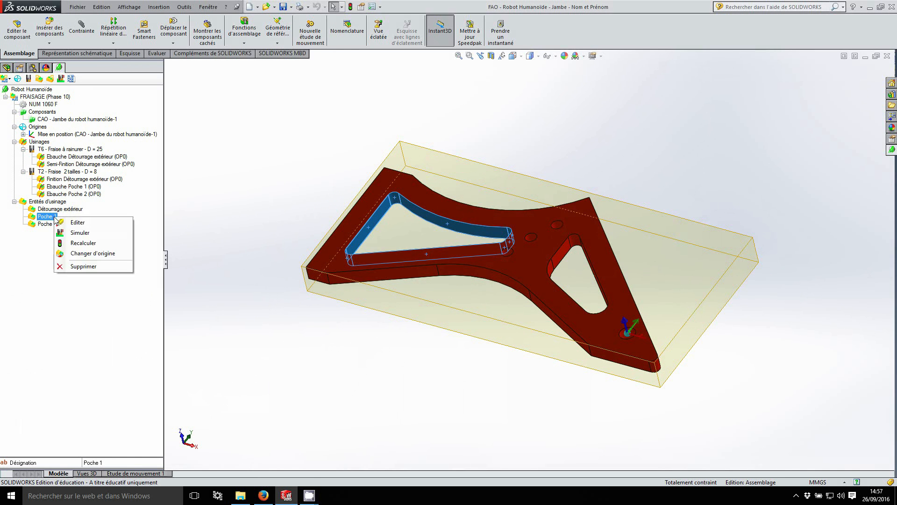
{"action": "left_click", "coordinate": [86, 224]}
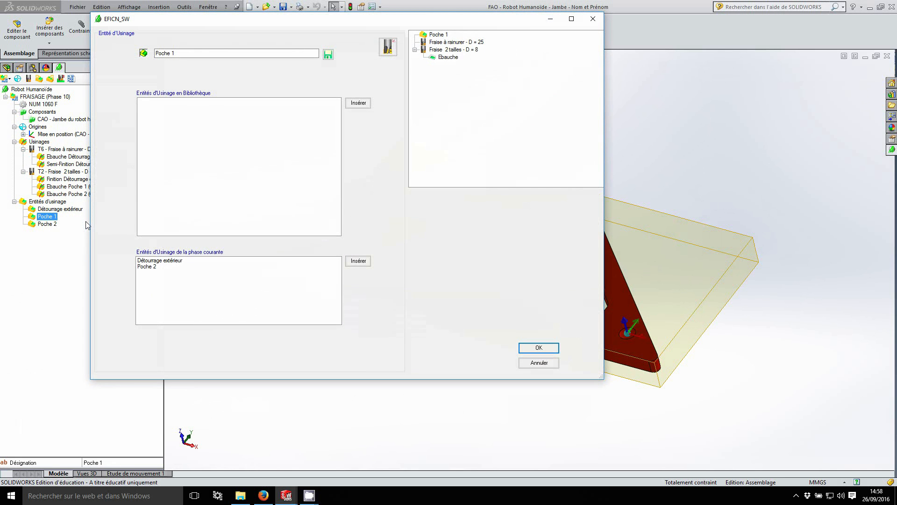
{"action": "left_click", "coordinate": [389, 51]}
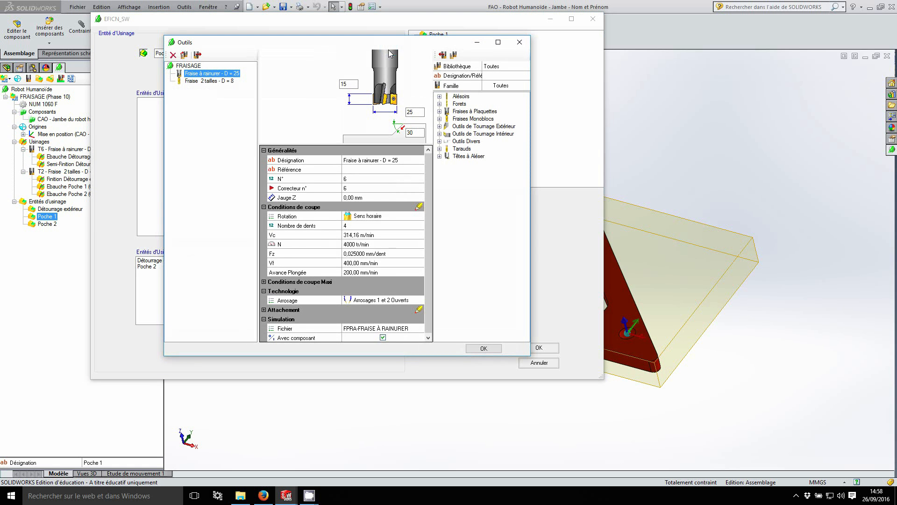
{"action": "left_click", "coordinate": [440, 119]}
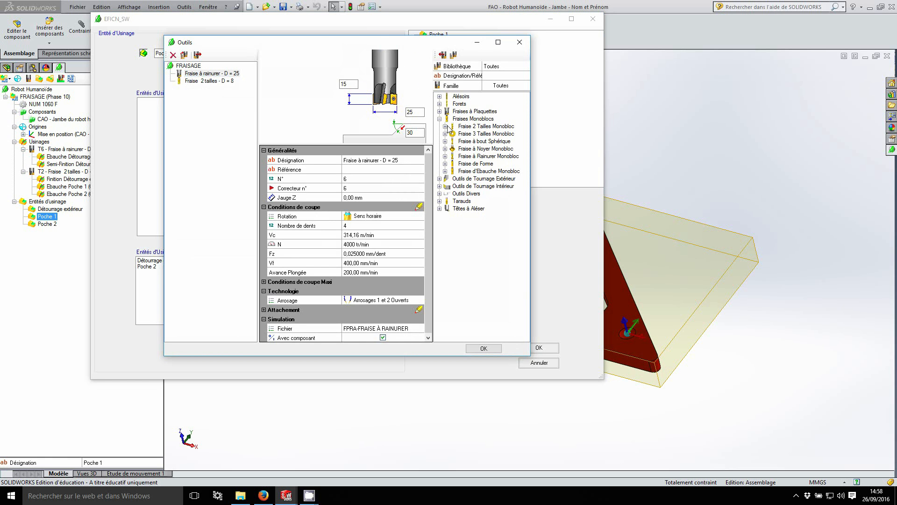
{"action": "left_click", "coordinate": [445, 127]}
{"action": "left_click", "coordinate": [450, 133]}
{"action": "left_click_drag", "start_coordinate": [456, 337], "coordinate": [475, 338]}
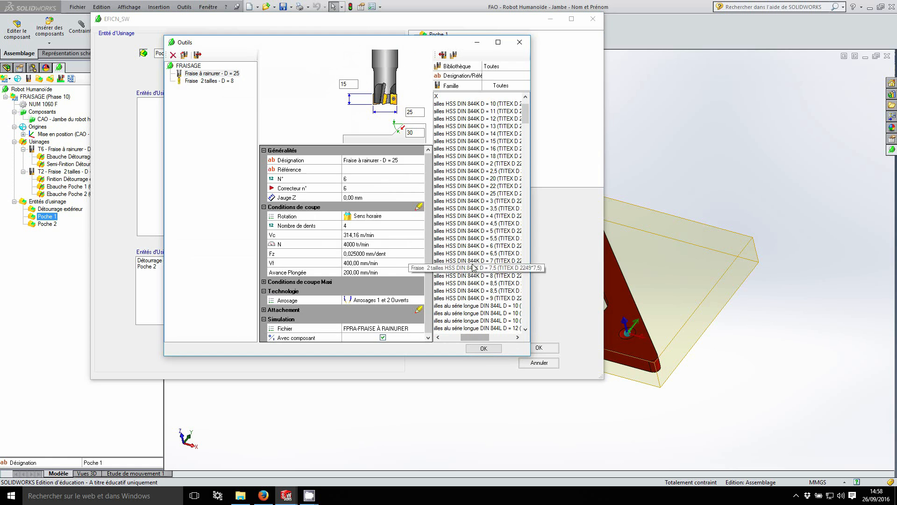
{"action": "left_click", "coordinate": [477, 217]}
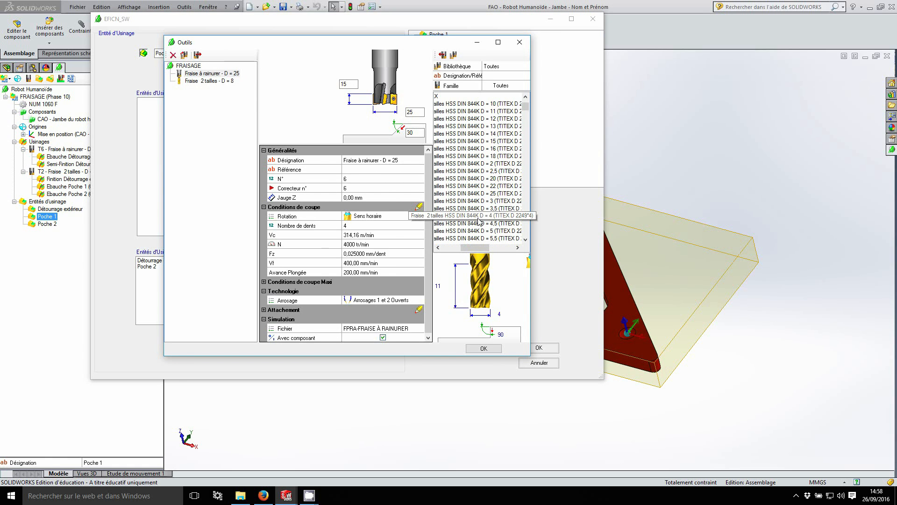
{"action": "left_click", "coordinate": [442, 55]}
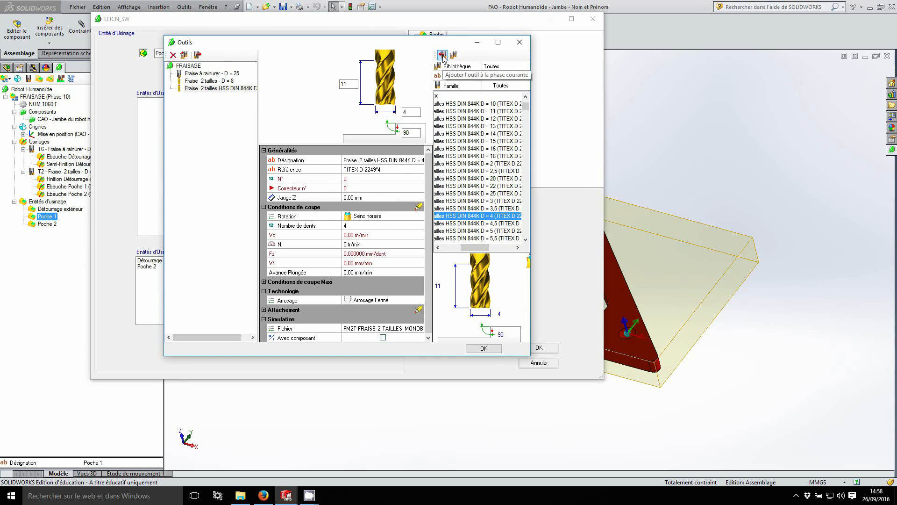
Clear the new tool's reference and shorten its designation to Fraise 2 tailles - D = 4
{"action": "left_click", "coordinate": [384, 168]}
{"action": "key", "text": "Delete"}
{"action": "left_click", "coordinate": [382, 160]}
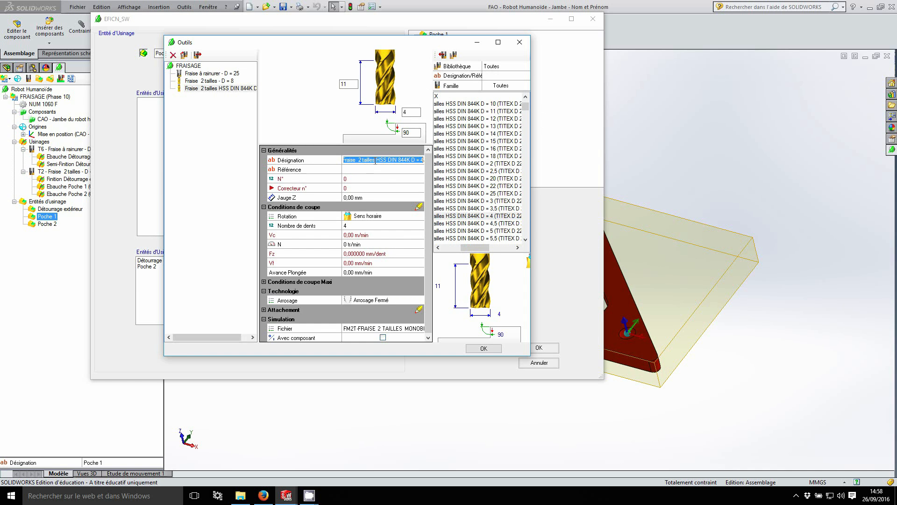
{"action": "left_click", "coordinate": [375, 160]}
{"action": "key", "text": "Delete"}
{"action": "key", "text": "Delete"}
{"action": "key", "text": "Delete"}
{"action": "key", "text": "Delete"}
{"action": "key", "text": "Delete"}
{"action": "key", "text": "Delete"}
{"action": "key", "text": "Delete"}
{"action": "key", "text": "Delete"}
{"action": "key", "text": "Delete"}
{"action": "key", "text": "Delete"}
{"action": "key", "text": "Delete"}
{"action": "key", "text": "Delete"}
{"action": "key", "text": "Delete"}
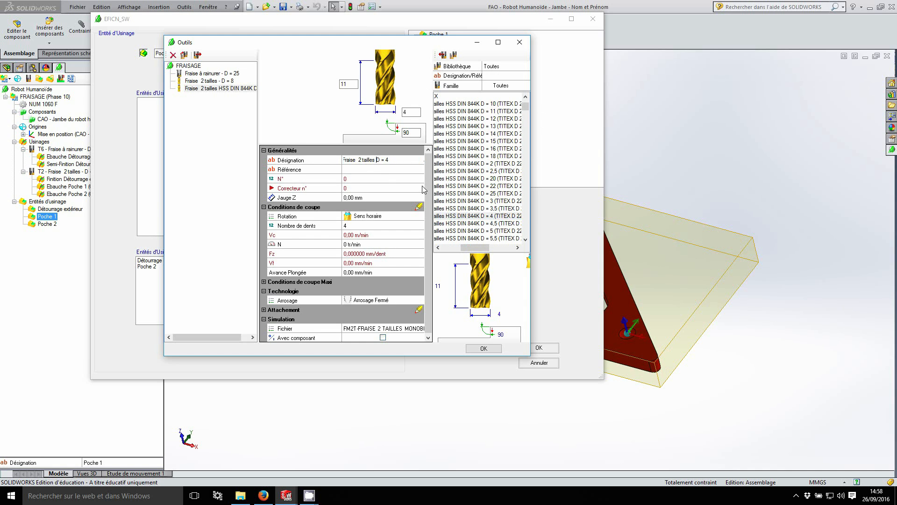
{"action": "type", "text": "-"}
Set the 4 mm mill's tool number and corrector number to 3 and its number of teeth to 3
{"action": "left_click", "coordinate": [374, 179]}
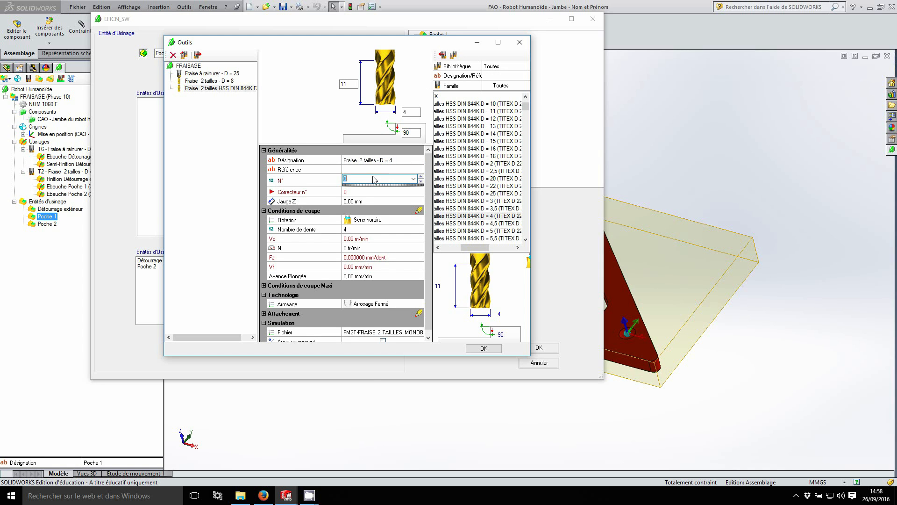
{"action": "type", "text": "3"}
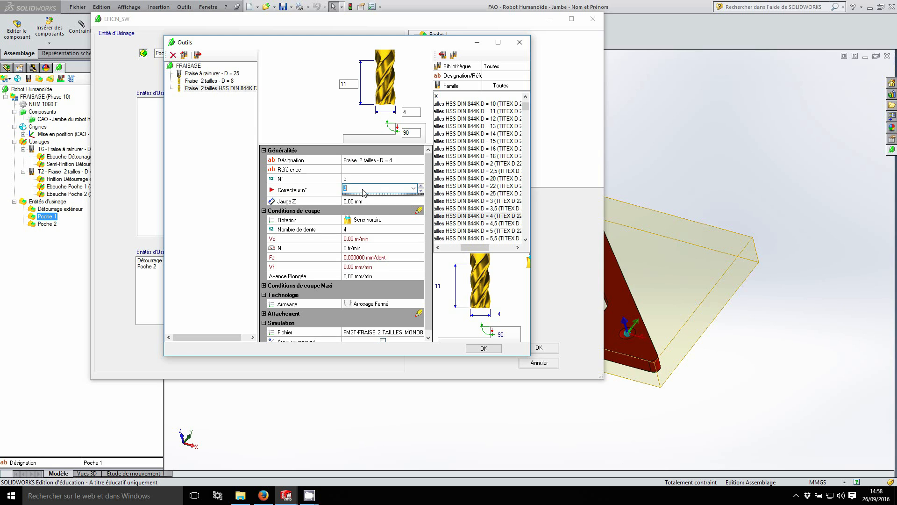
{"action": "left_click", "coordinate": [356, 235]}
{"action": "left_click", "coordinate": [351, 226]}
{"action": "type", "text": "3"}
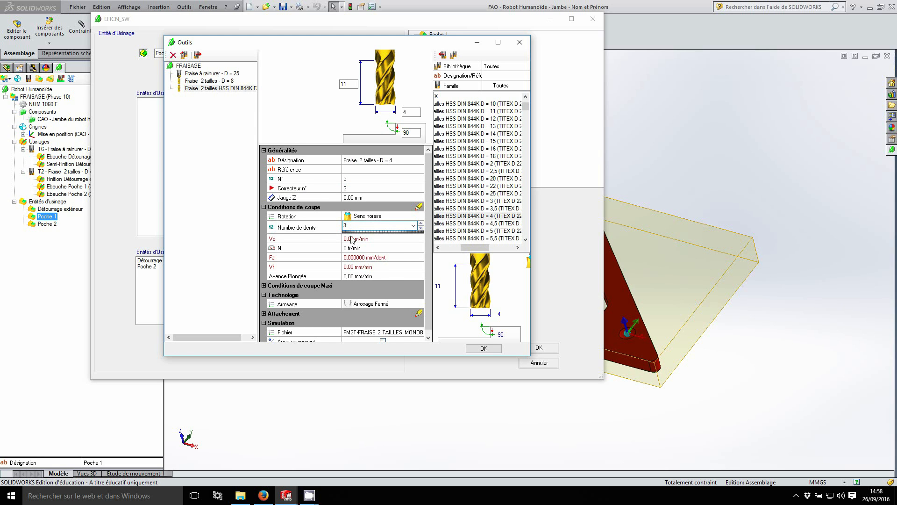
Set the 4 mm mill's spindle speed to 4500 tr/min, feed rate Vf to 200 mm/min and plunge feed to 150 mm/min
{"action": "left_click", "coordinate": [358, 249]}
{"action": "left_click", "coordinate": [353, 243]}
{"action": "type", "text": "4500"}
{"action": "left_click", "coordinate": [364, 263]}
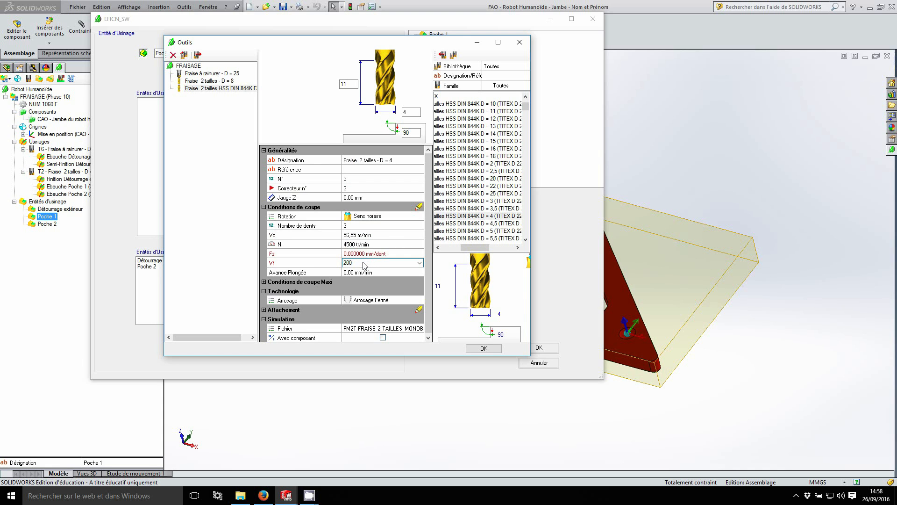
{"action": "left_click", "coordinate": [367, 272]}
{"action": "type", "text": "150"}
{"action": "key", "text": "Return"}
Set the 4 mm mill's coolant to Arrosages 1 et 2 Ouverts, enable Avec composant and accept the tool
{"action": "left_click", "coordinate": [372, 301]}
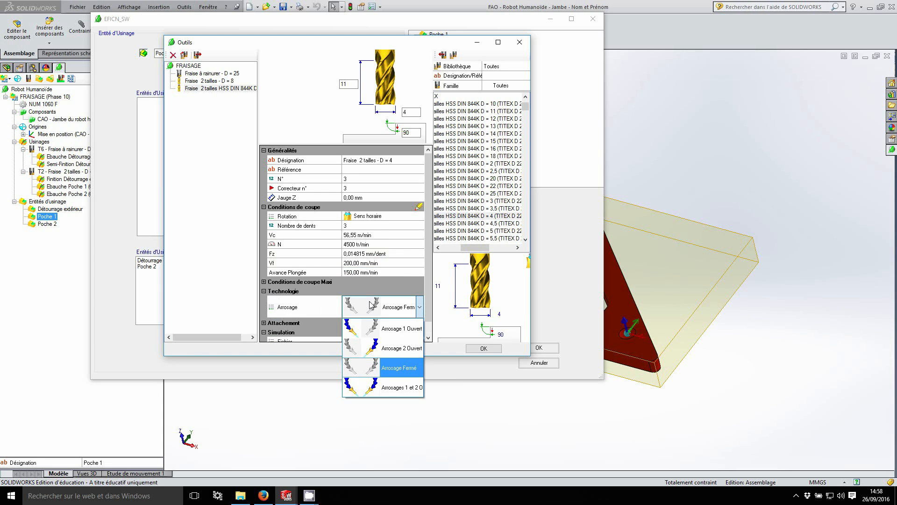
{"action": "left_click", "coordinate": [388, 391]}
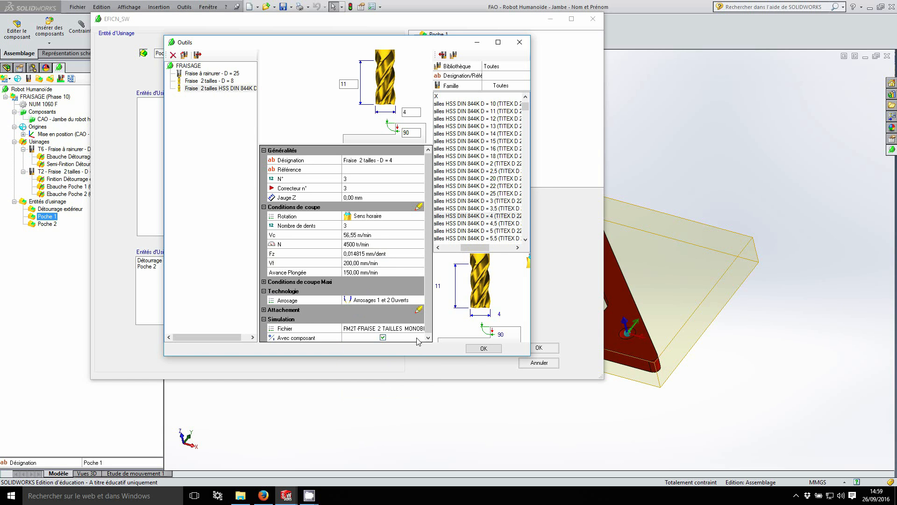
{"action": "left_click", "coordinate": [470, 350]}
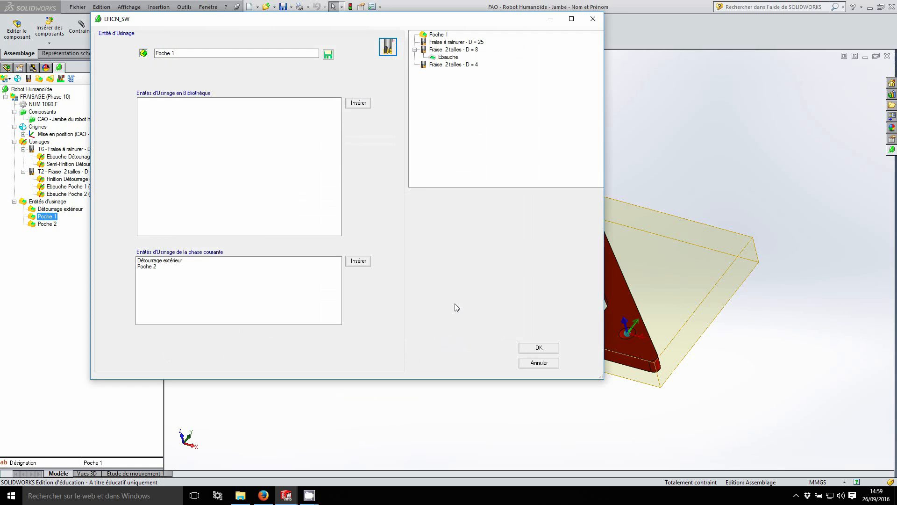
Add a Vider poche operation to Poche 1 using the Fraise 2 tailles - D = 4 tool
{"action": "left_click", "coordinate": [468, 65]}
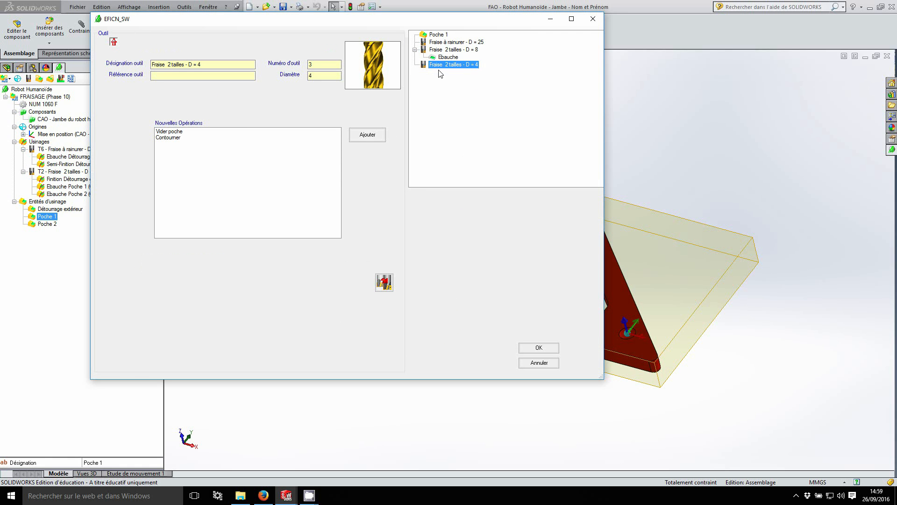
{"action": "left_click", "coordinate": [181, 133]}
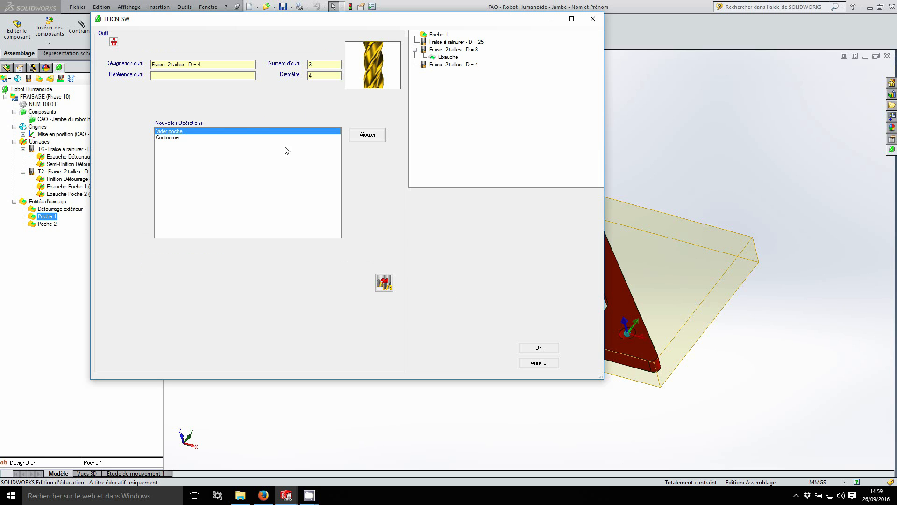
{"action": "left_click", "coordinate": [371, 136]}
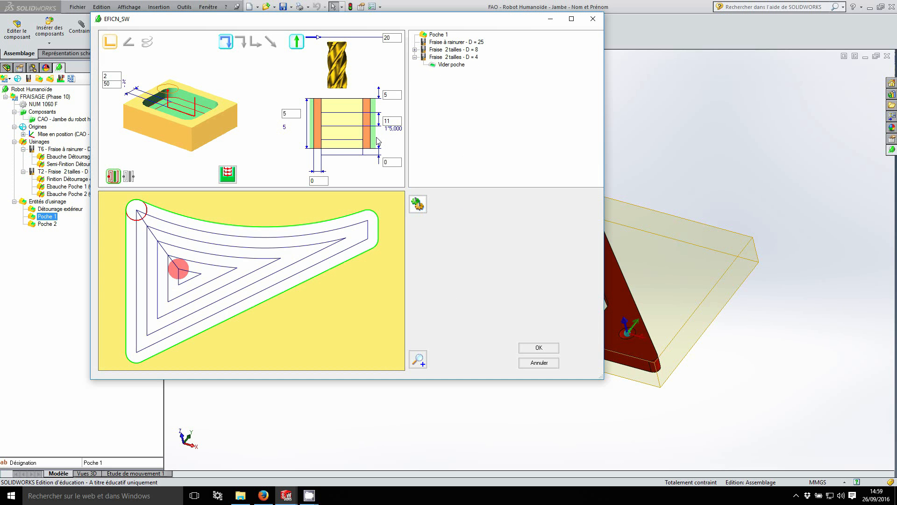
Set the 4 mm mill's Vider poche operation to a side allowance of 0.1, a bottom overrun of 1 and a depth per pass of 2
{"action": "left_click", "coordinate": [322, 180]}
{"action": "key", "text": "BackSpace"}
{"action": "left_click", "coordinate": [391, 163]}
{"action": "key", "text": "BackSpace"}
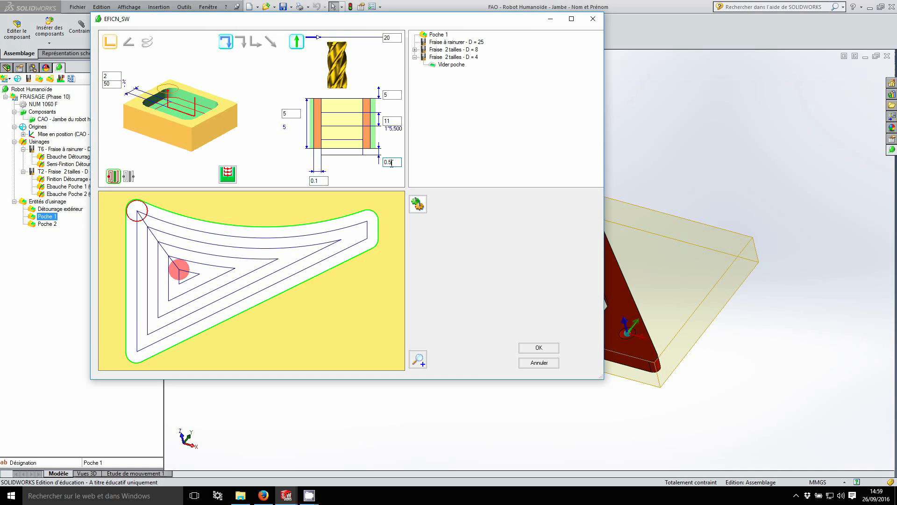
{"action": "key", "text": "shift+Tab"}
{"action": "left_click", "coordinate": [394, 37]}
Rename the 4 mm mill's Vider poche operation as Semi-finition and accept the Poche 1 machining entity
{"action": "right_click", "coordinate": [457, 65]}
{"action": "left_click", "coordinate": [475, 73]}
{"action": "type", "text": "Semi-finition"}
{"action": "key", "text": "Return"}
{"action": "left_click", "coordinate": [533, 348]}
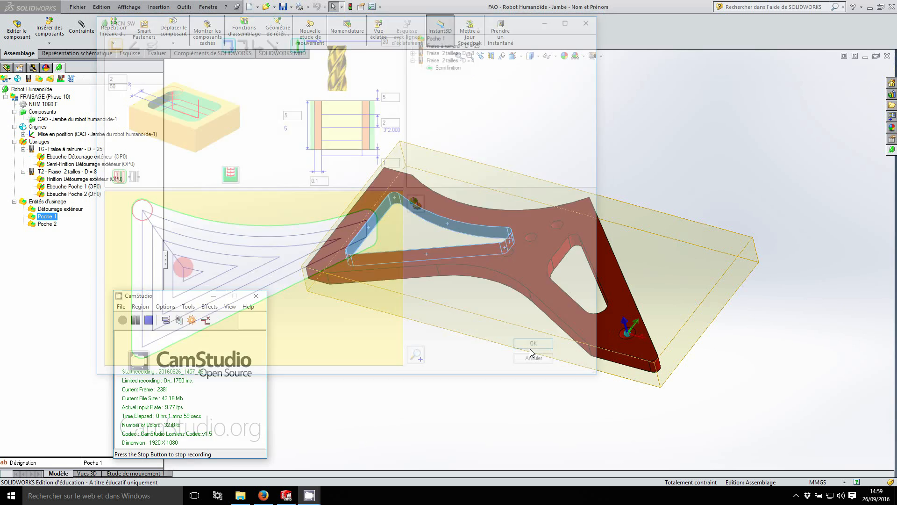
Save all the modified documents, rebuilding the assembly before saving
{"action": "left_click", "coordinate": [284, 10]}
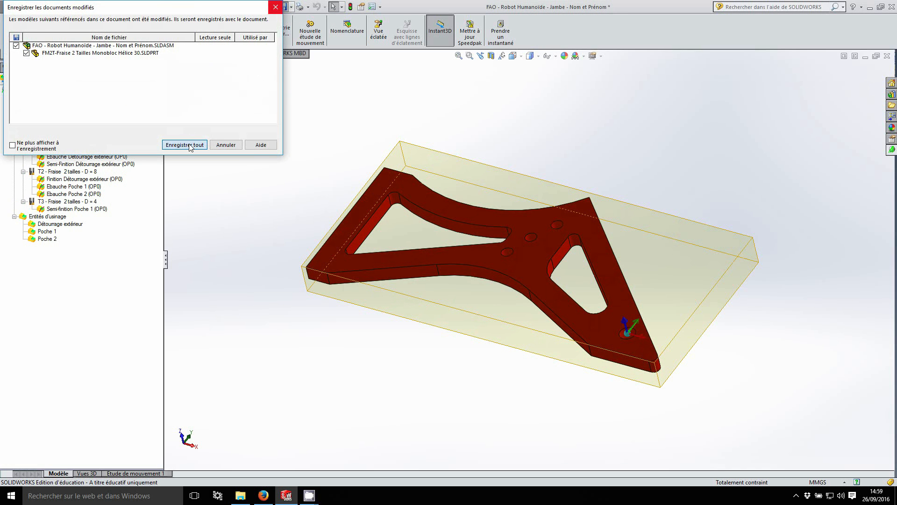
{"action": "left_click", "coordinate": [189, 145]}
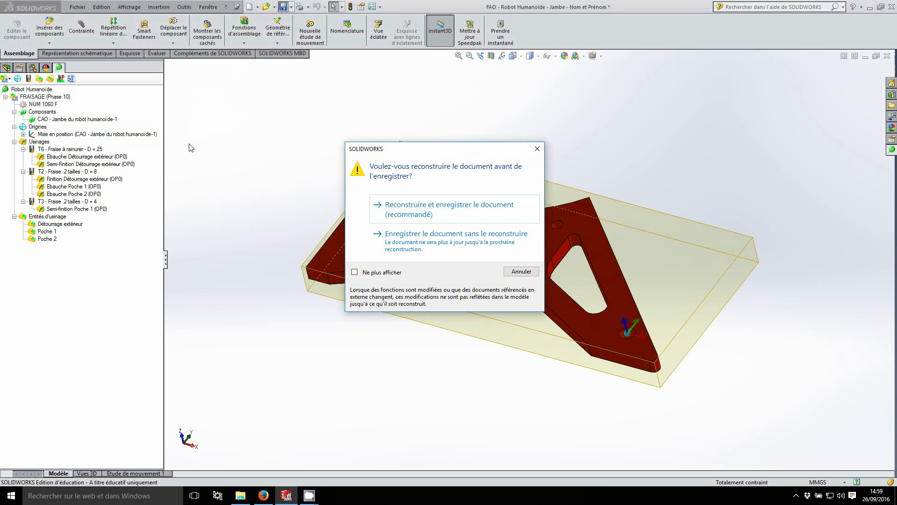
{"action": "left_click", "coordinate": [457, 204]}
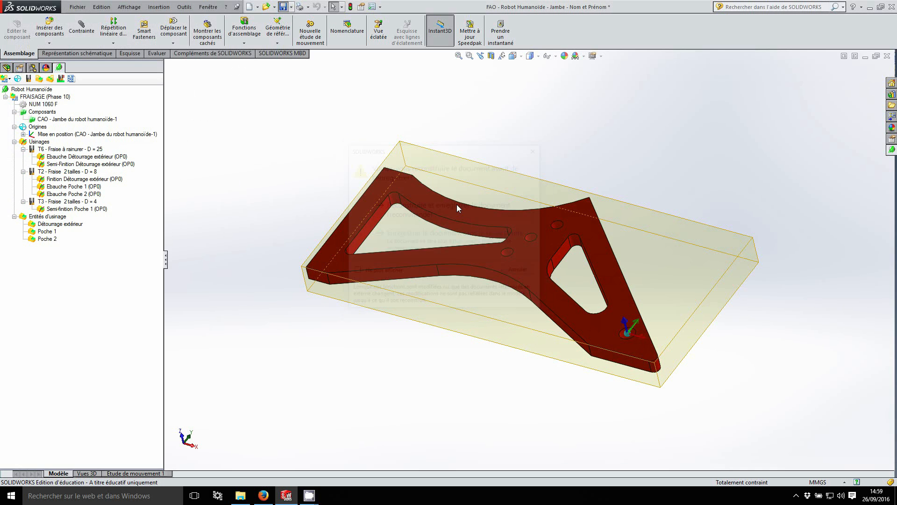
Add a Vider poche operation to Poche 2 using the Fraise 2 tailles - D = 4 tool
{"action": "right_click", "coordinate": [50, 239]}
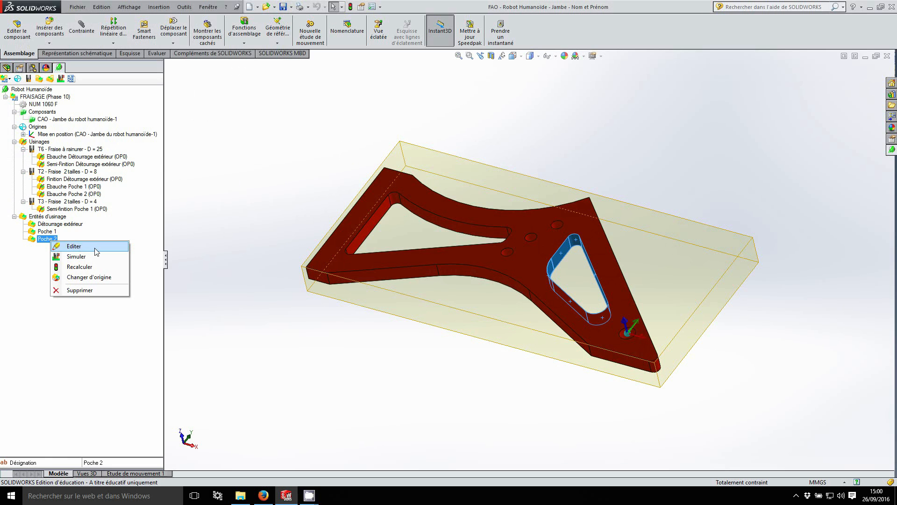
{"action": "left_click", "coordinate": [74, 246]}
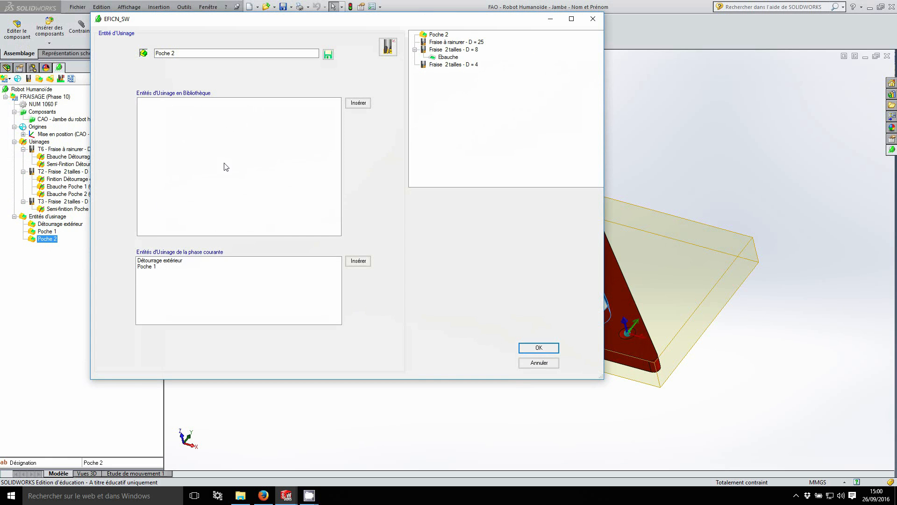
{"action": "left_click", "coordinate": [463, 66]}
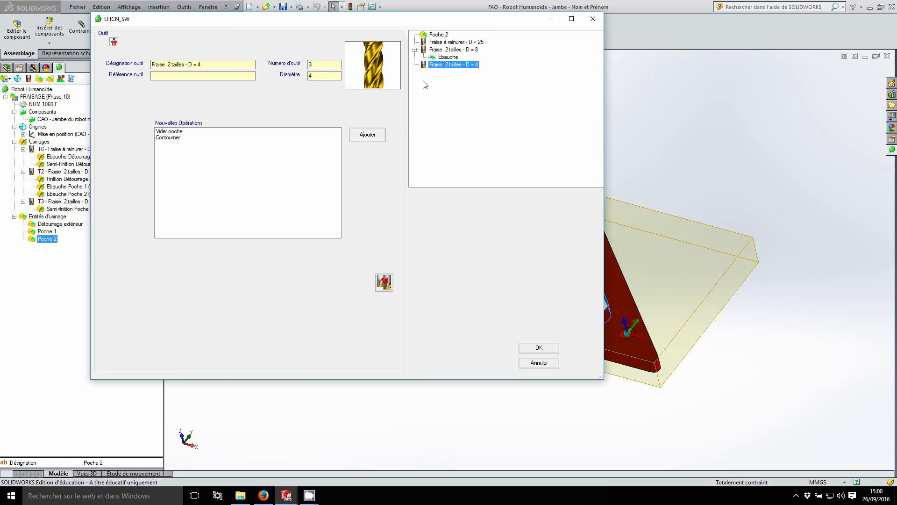
{"action": "left_click", "coordinate": [179, 133]}
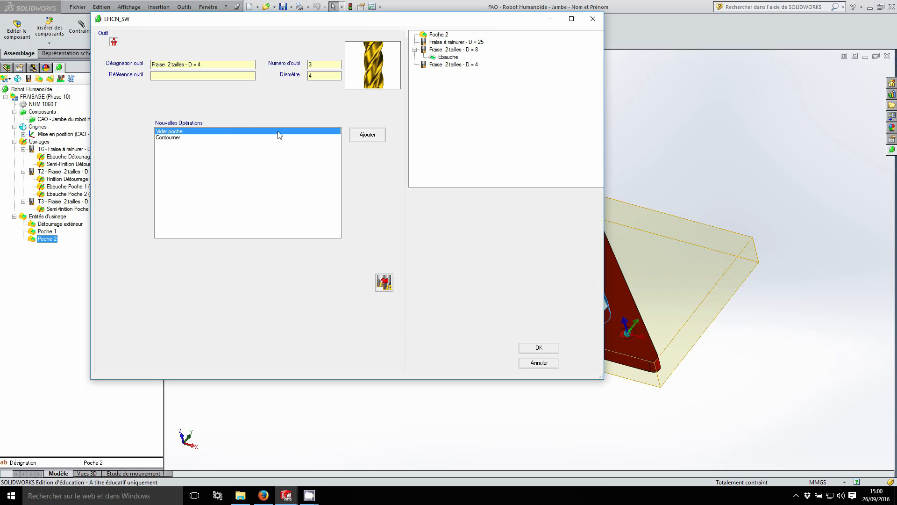
{"action": "left_click", "coordinate": [367, 135]}
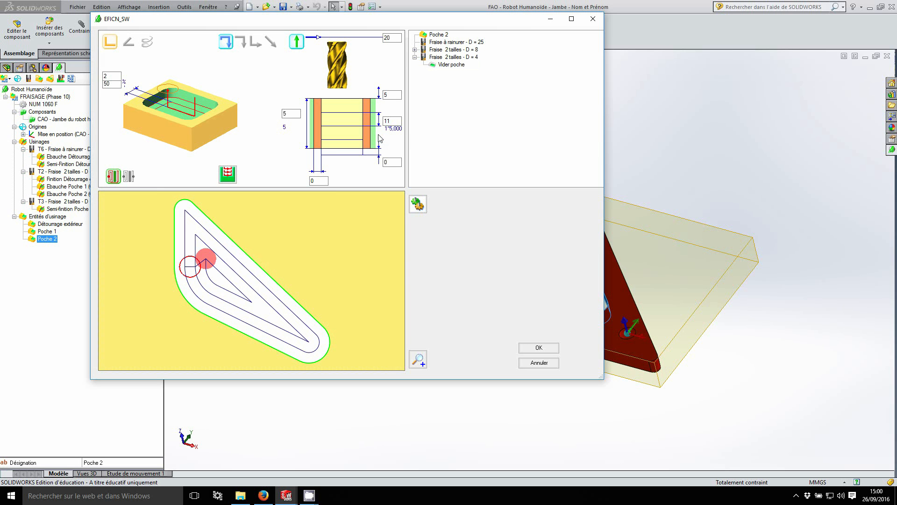
Set Poche 2's 4 mm Vider poche operation to a side allowance of 0.1, a bottom overrun of 1 and a depth per pass of 2
{"action": "left_click", "coordinate": [320, 181]}
{"action": "key", "text": "BackSpace"}
{"action": "left_click", "coordinate": [394, 162]}
{"action": "key", "text": "BackSpace"}
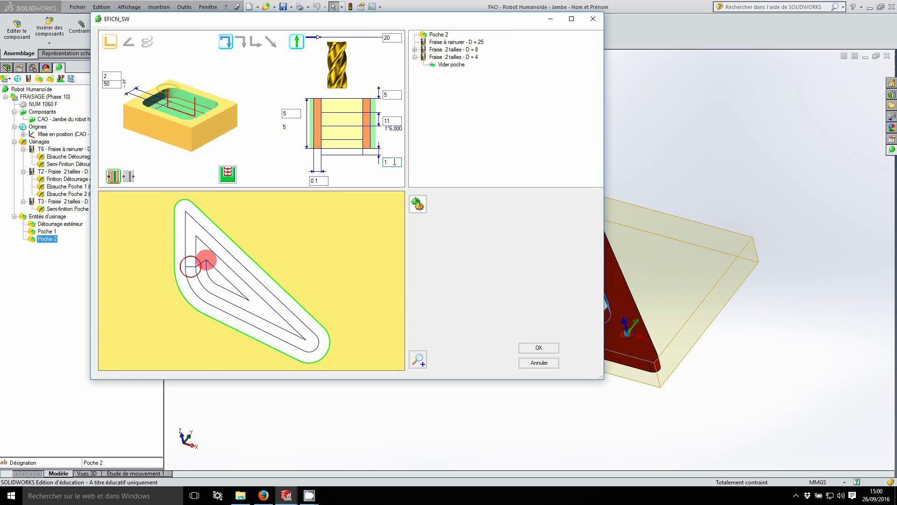
{"action": "left_click", "coordinate": [395, 120]}
Rename Poche 2's 4 mm Vider poche operation as Semi-finition, then accept the machining entity and save the assembly
{"action": "right_click", "coordinate": [453, 67]}
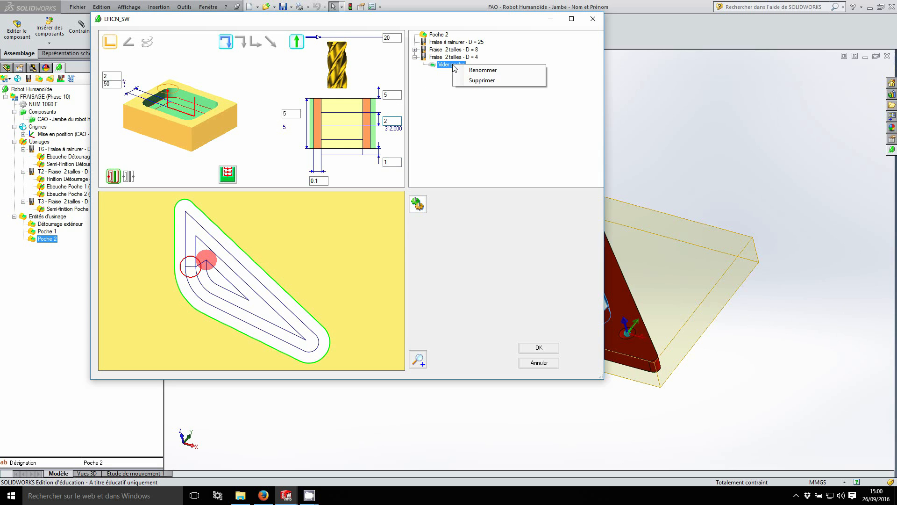
{"action": "left_click", "coordinate": [496, 71]}
{"action": "type", "text": "Semi-finition"}
{"action": "key", "text": "Return"}
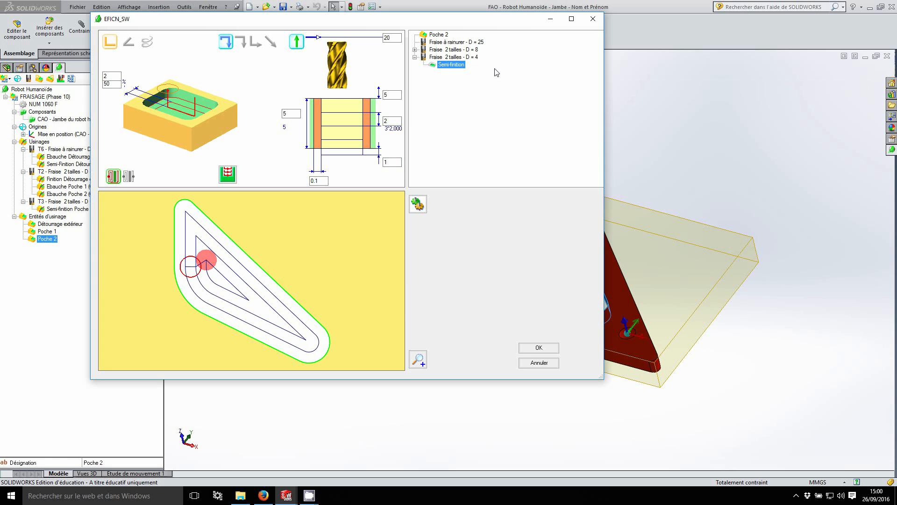
{"action": "left_click", "coordinate": [538, 348]}
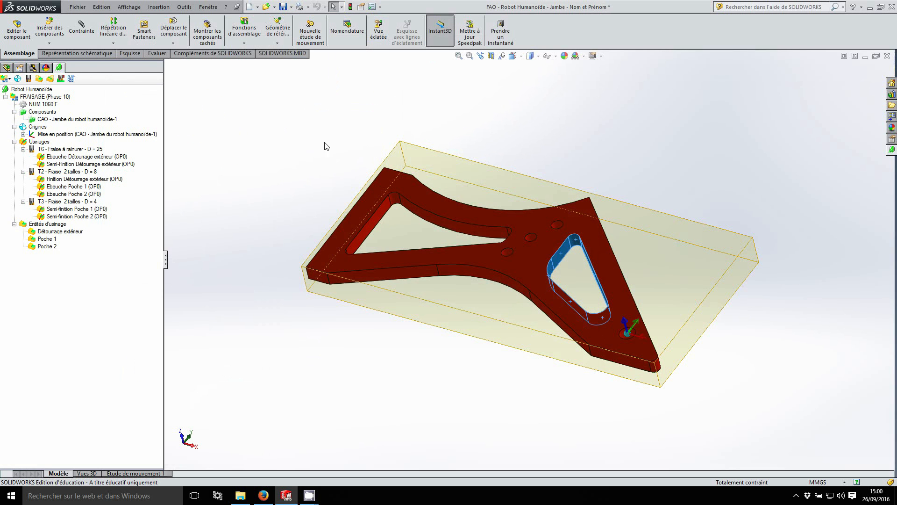
{"action": "left_click", "coordinate": [283, 9]}
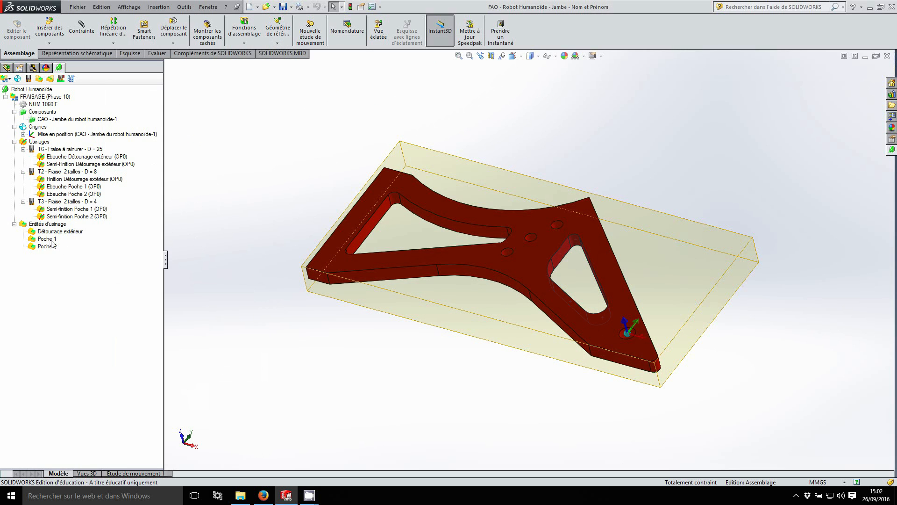
Add a Contourner operation to Poche 1 using the Fraise 2 tailles - D = 4 tool
{"action": "right_click", "coordinate": [49, 239]}
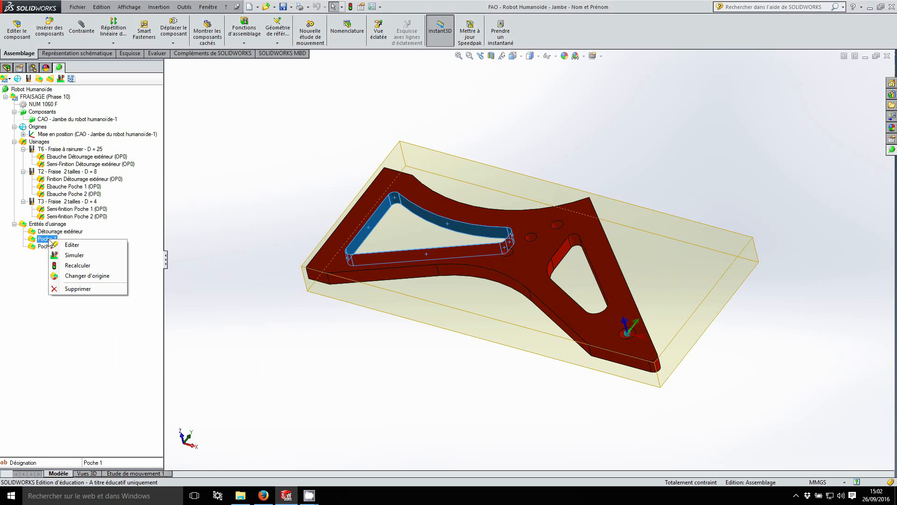
{"action": "left_click", "coordinate": [80, 245]}
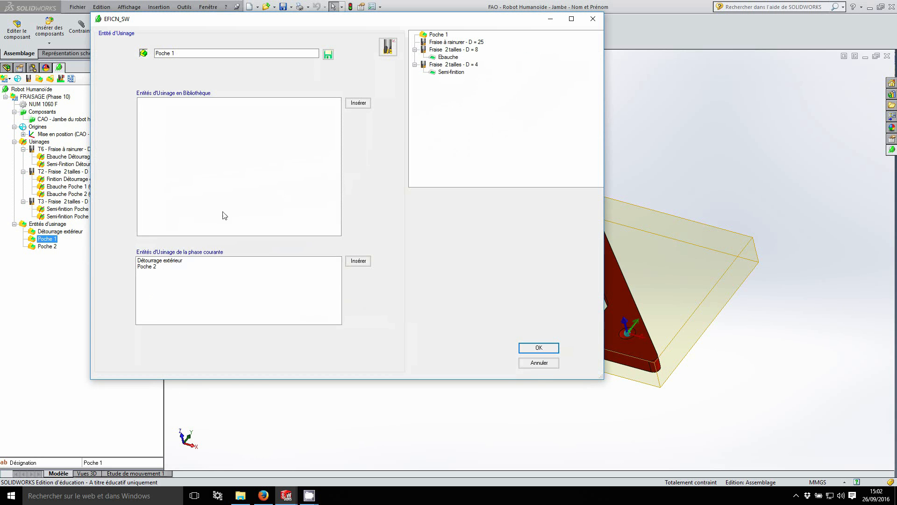
{"action": "left_click", "coordinate": [474, 67]}
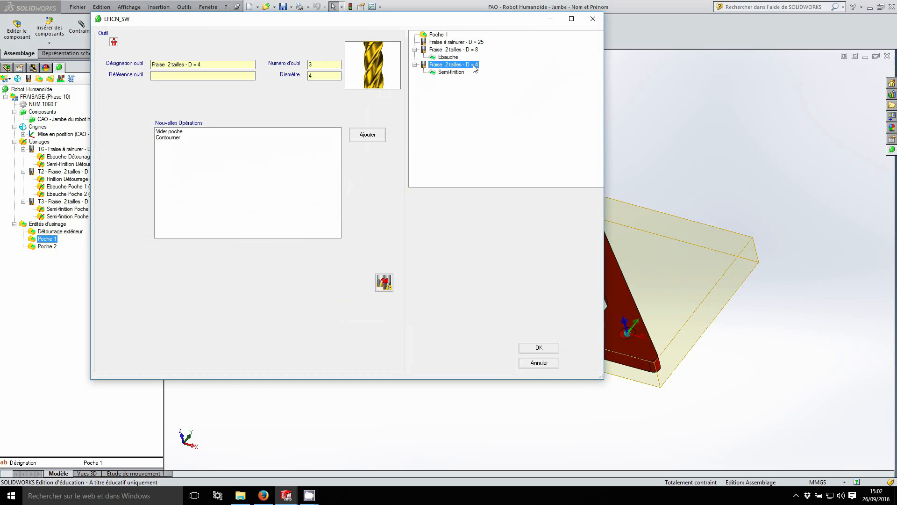
{"action": "left_click", "coordinate": [177, 138]}
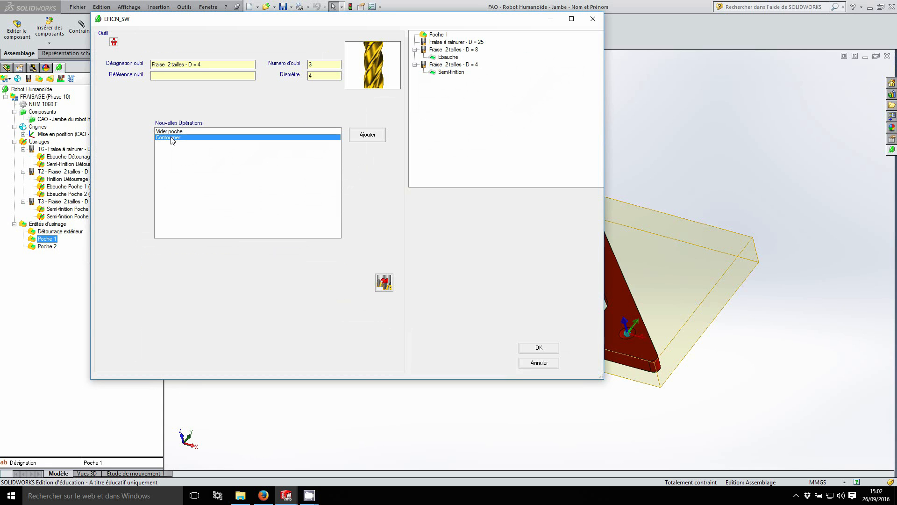
{"action": "left_click", "coordinate": [367, 135]}
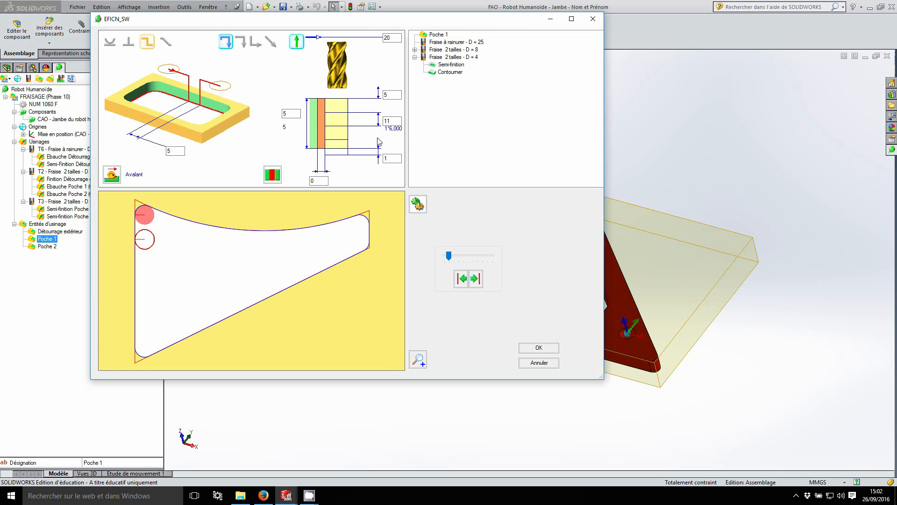
Give Poche 1's Contourner operation a tangential approach and place its entry point midway along the pocket's straight vertical edge
{"action": "left_click", "coordinate": [110, 43]}
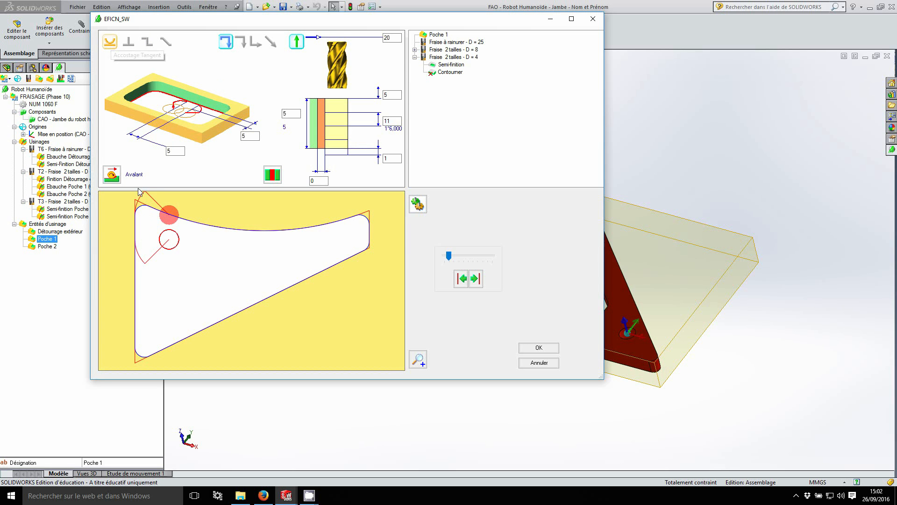
{"action": "left_click", "coordinate": [147, 286]}
{"action": "left_click", "coordinate": [147, 275]}
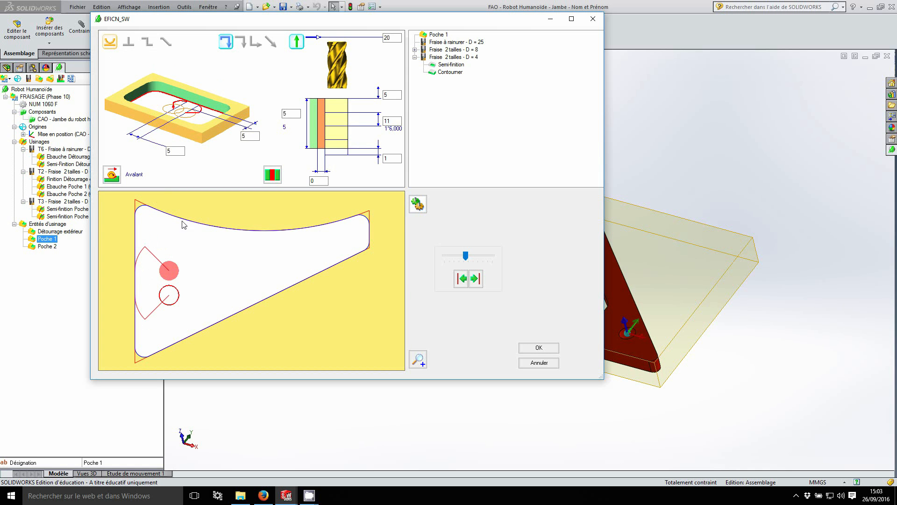
Edit the side allowance and depth per pass of Poche 1's Contourner operation
{"action": "left_click", "coordinate": [322, 181]}
{"action": "key", "text": "BackSpace"}
{"action": "left_click", "coordinate": [387, 120]}
Rename Poche 1's Contourner operation as Finition, then accept the machining entity and save the assembly
{"action": "right_click", "coordinate": [456, 75]}
{"action": "left_click", "coordinate": [507, 80]}
{"action": "type", "text": "Finition"}
{"action": "key", "text": "Return"}
{"action": "left_click", "coordinate": [539, 348]}
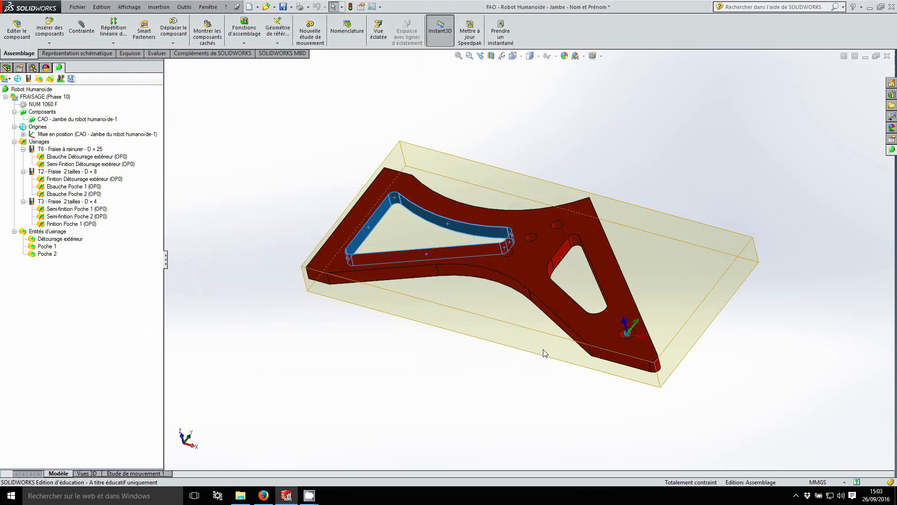
{"action": "left_click", "coordinate": [283, 7]}
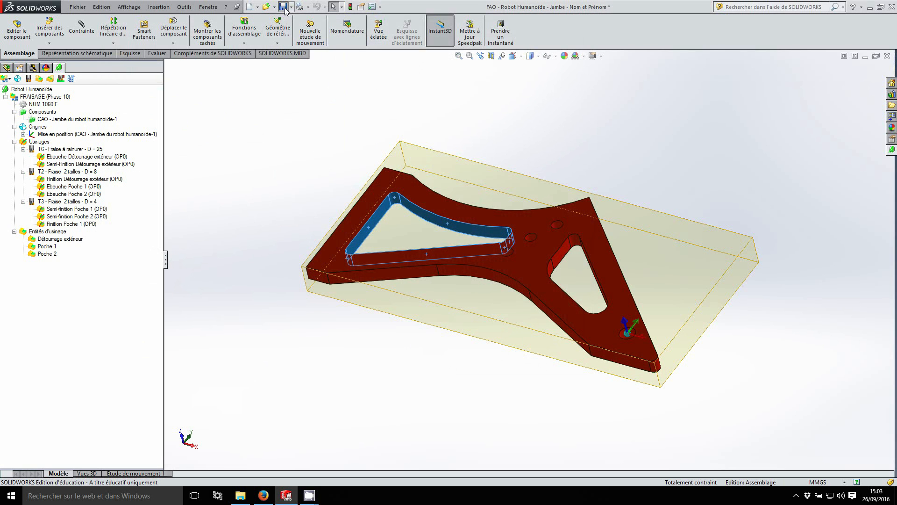
Add a Contourner operation to Poche 2 using the Fraise 2 tailles - D = 4 tool
{"action": "right_click", "coordinate": [46, 254]}
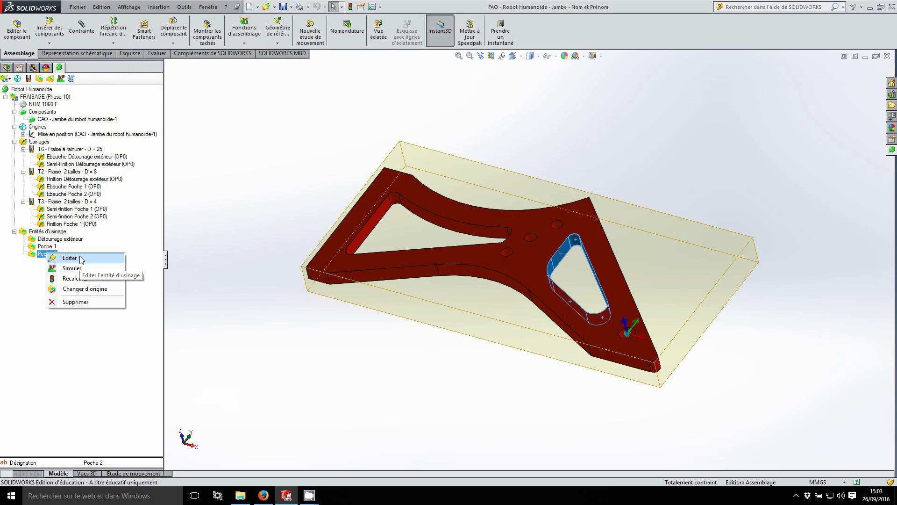
{"action": "left_click", "coordinate": [68, 258]}
{"action": "left_click", "coordinate": [473, 66]}
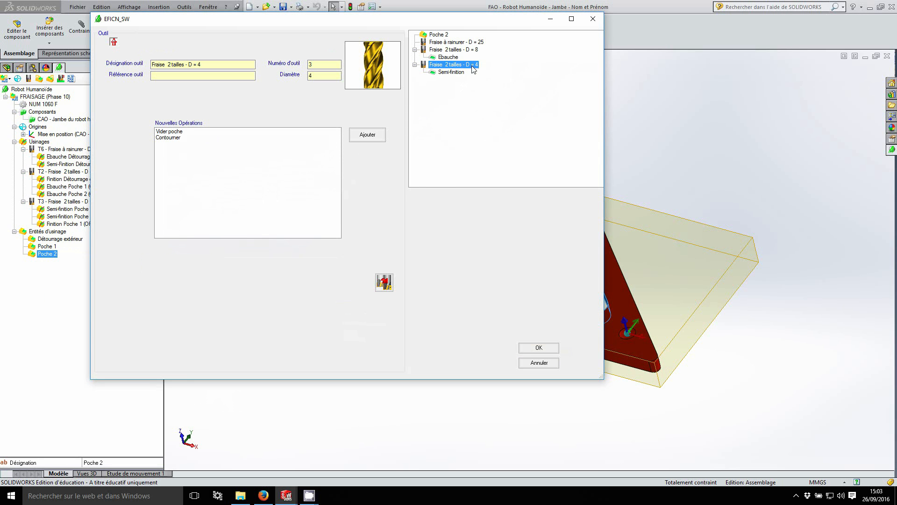
{"action": "left_click", "coordinate": [179, 140]}
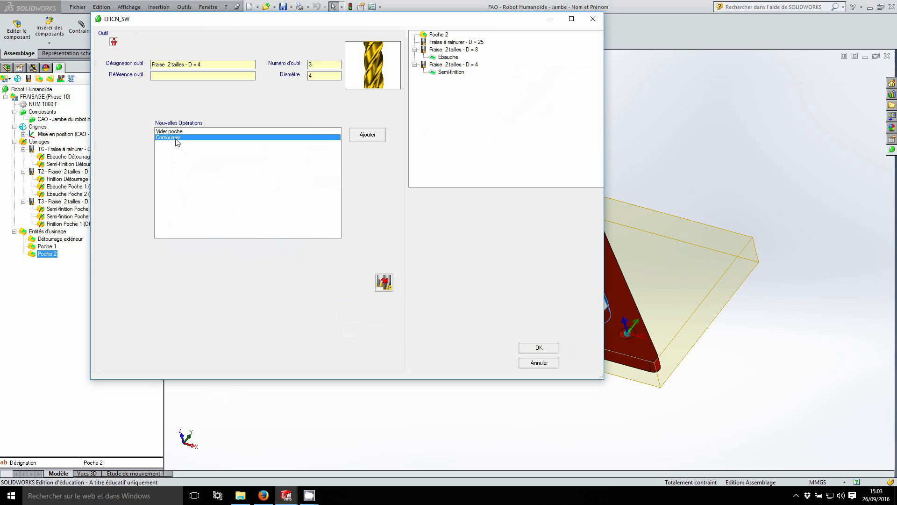
{"action": "left_click", "coordinate": [381, 135]}
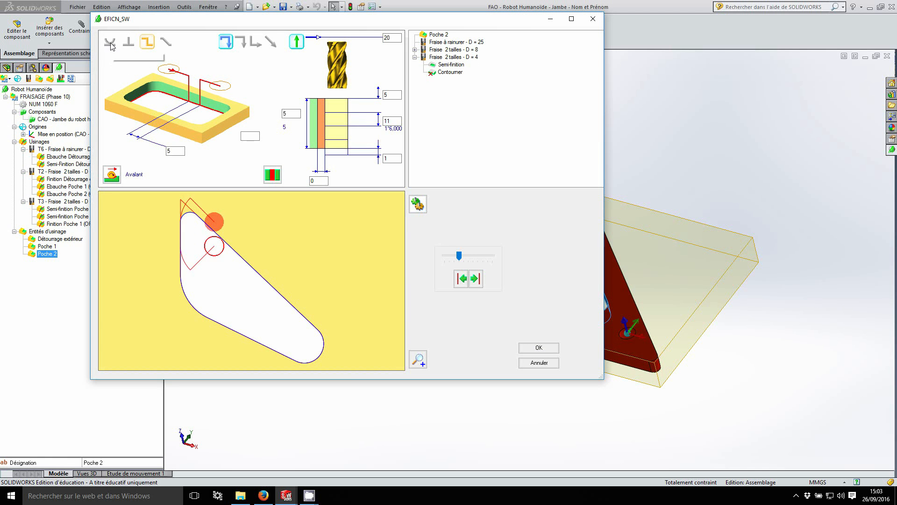
Give Poche 2's Contourner operation a tangential approach entering midway along the long slanted edge, and edit its depth per pass
{"action": "left_click", "coordinate": [110, 43]}
{"action": "left_click_drag", "start_coordinate": [245, 264], "coordinate": [258, 277]}
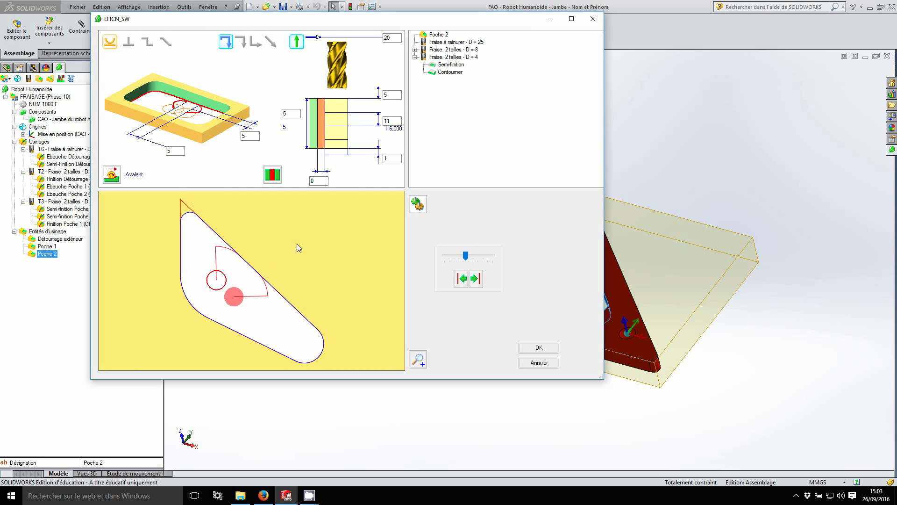
{"action": "double_click", "coordinate": [388, 120]}
Rename Poche 2's Contourner operation as Finition, then accept the machining entity and save the assembly
{"action": "right_click", "coordinate": [452, 75]}
{"action": "left_click", "coordinate": [472, 79]}
{"action": "type", "text": "Finition"}
{"action": "key", "text": "Return"}
{"action": "left_click", "coordinate": [539, 347]}
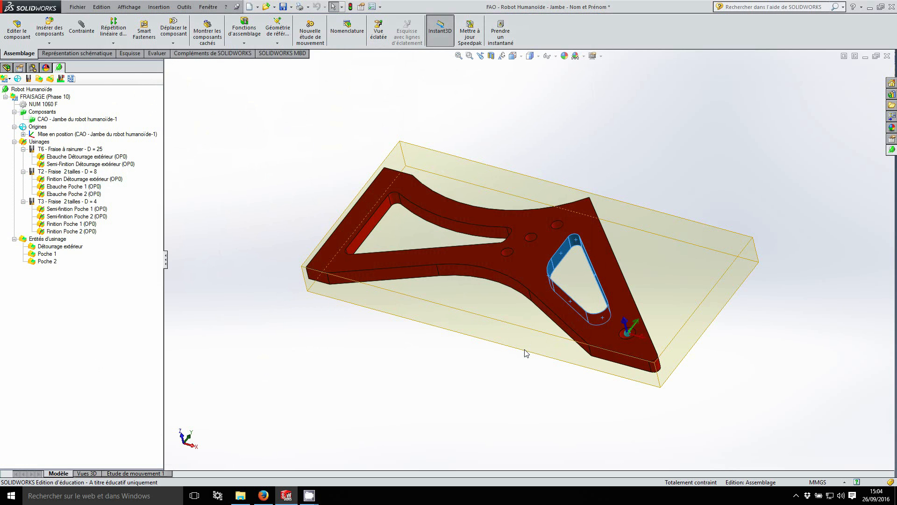
{"action": "left_click", "coordinate": [284, 9]}
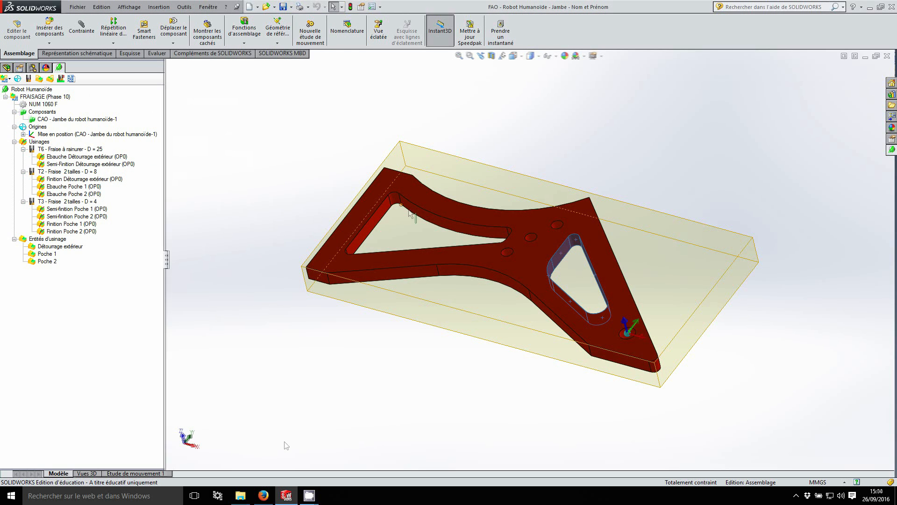
Create a drilling entity from the 4 mm hole nearest Poche 1's tip and propagate it to holes Trou4 and Trou3
{"action": "left_click", "coordinate": [506, 253]}
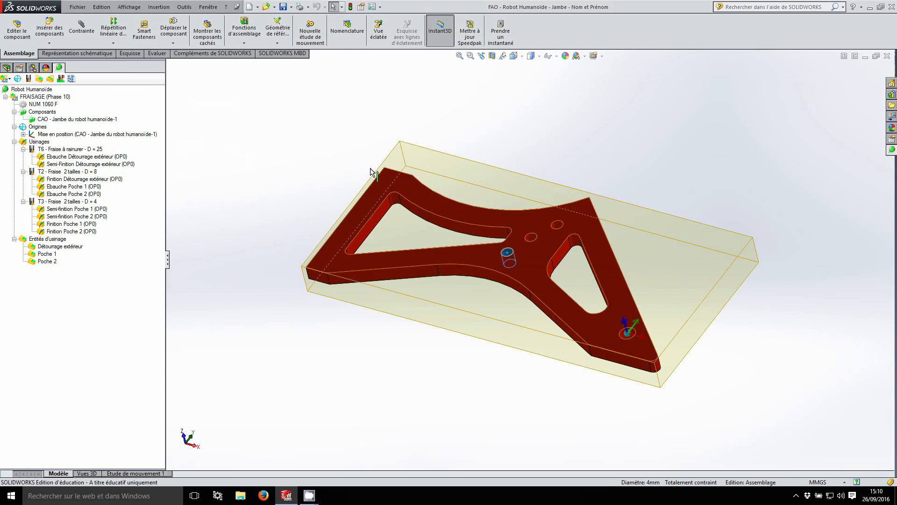
{"action": "left_click", "coordinate": [50, 80]}
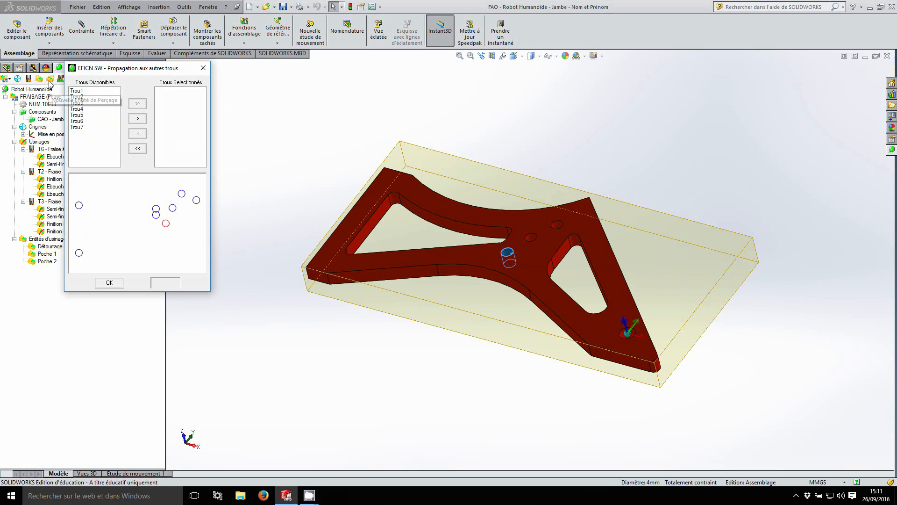
{"action": "left_click", "coordinate": [80, 127]}
{"action": "key", "text": "Up"}
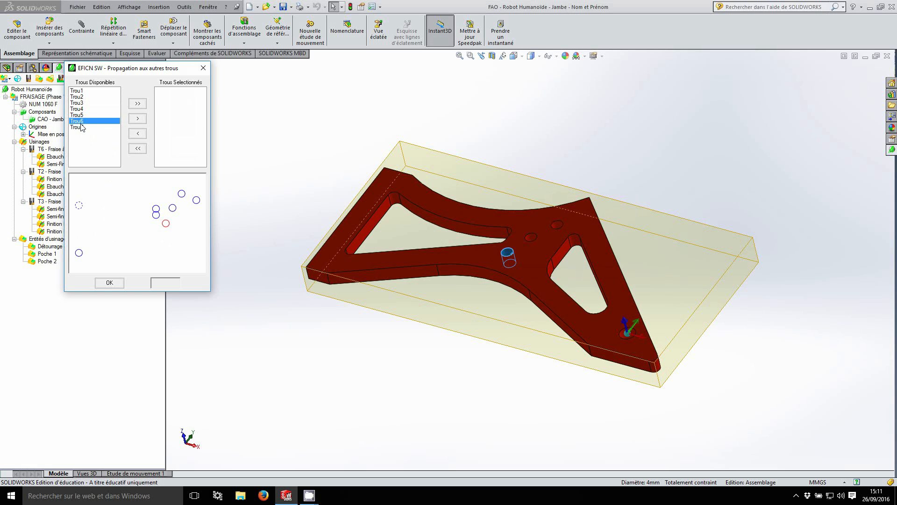
{"action": "key", "text": "Up"}
{"action": "key", "text": "Up"}
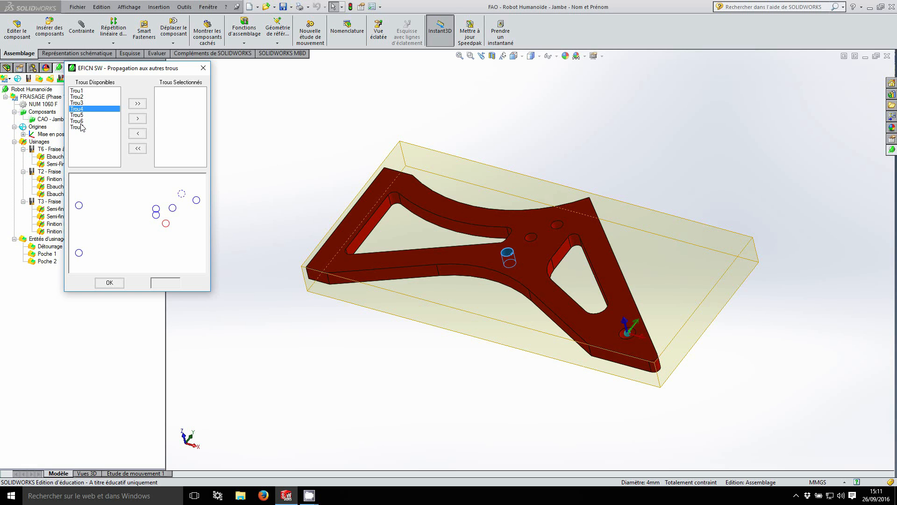
{"action": "left_click", "coordinate": [139, 121]}
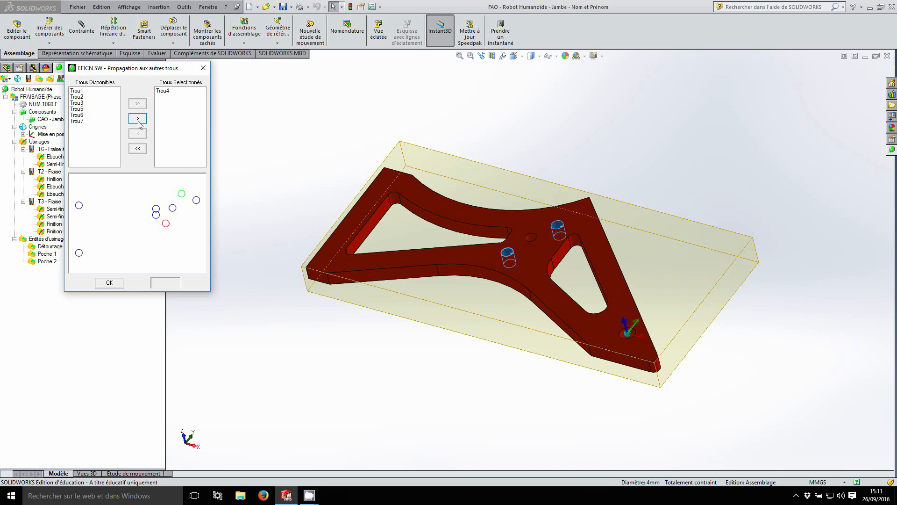
{"action": "left_click", "coordinate": [77, 103]}
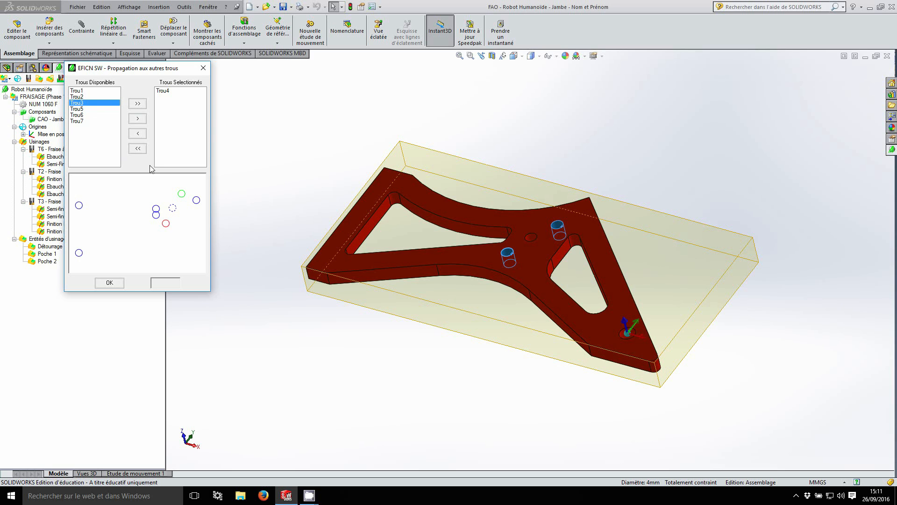
{"action": "left_click", "coordinate": [138, 120]}
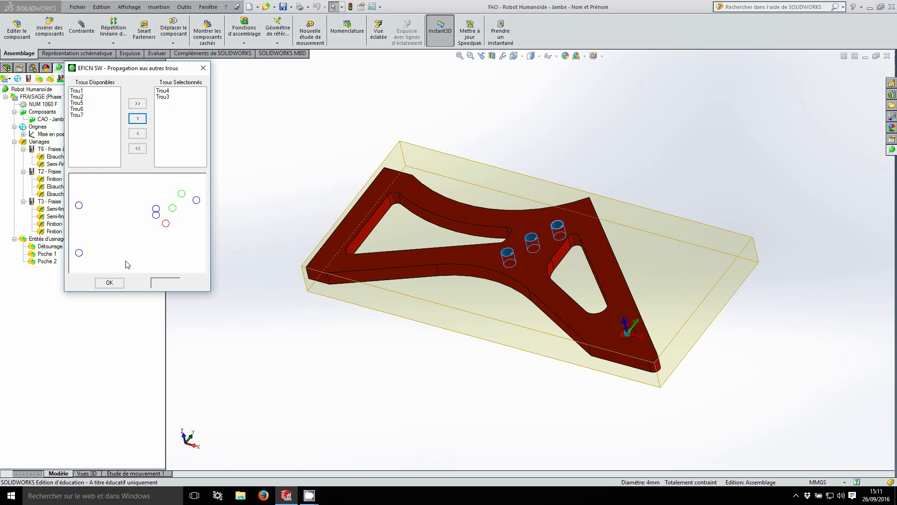
{"action": "left_click", "coordinate": [114, 282]}
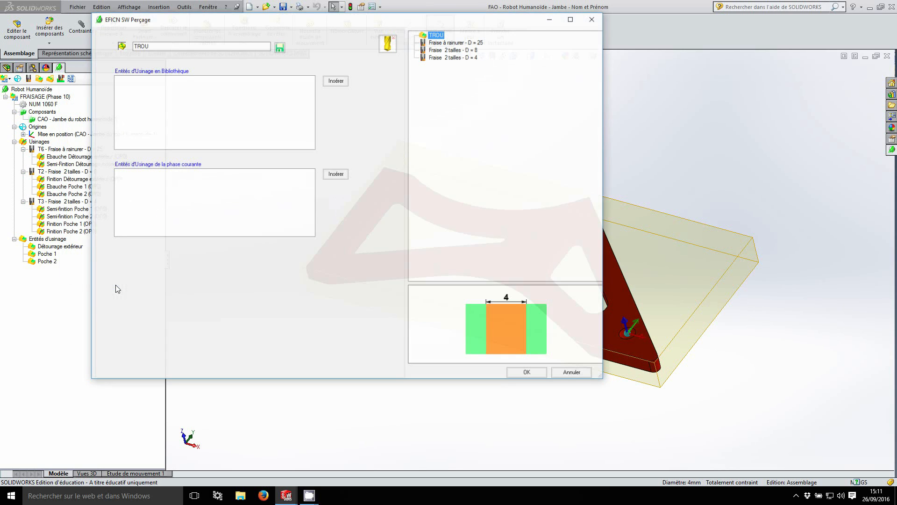
Add the Foret à Pointer 120° d = 4 (TITEX A 1114*4) from the tool library to the milling phase's tools
{"action": "left_click", "coordinate": [393, 46]}
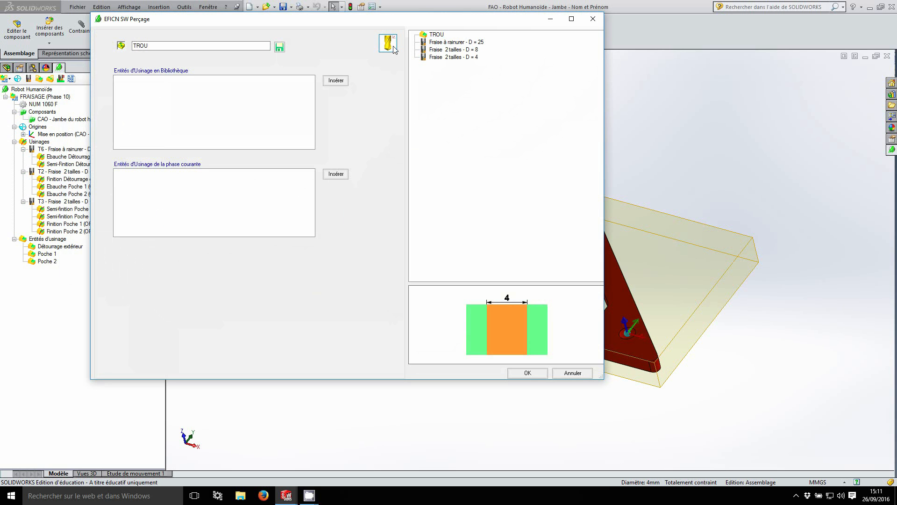
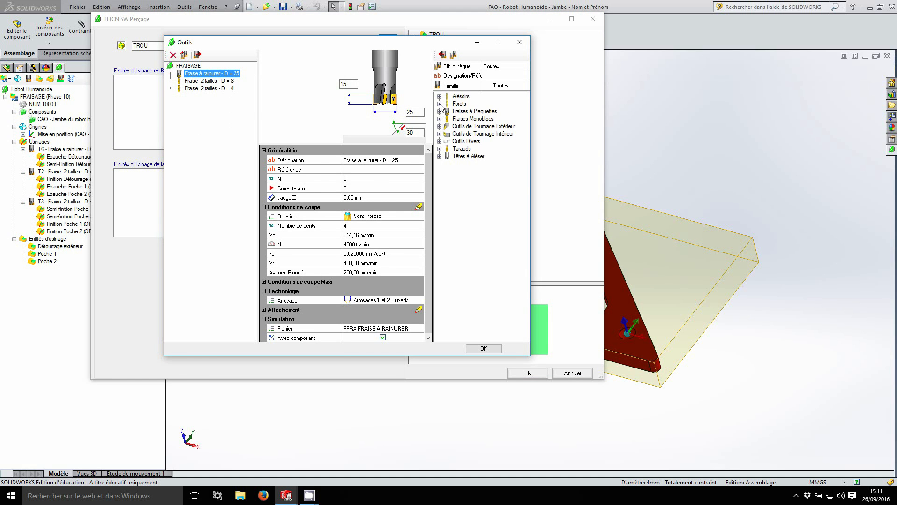
{"action": "left_click", "coordinate": [439, 103]}
{"action": "left_click", "coordinate": [445, 119]}
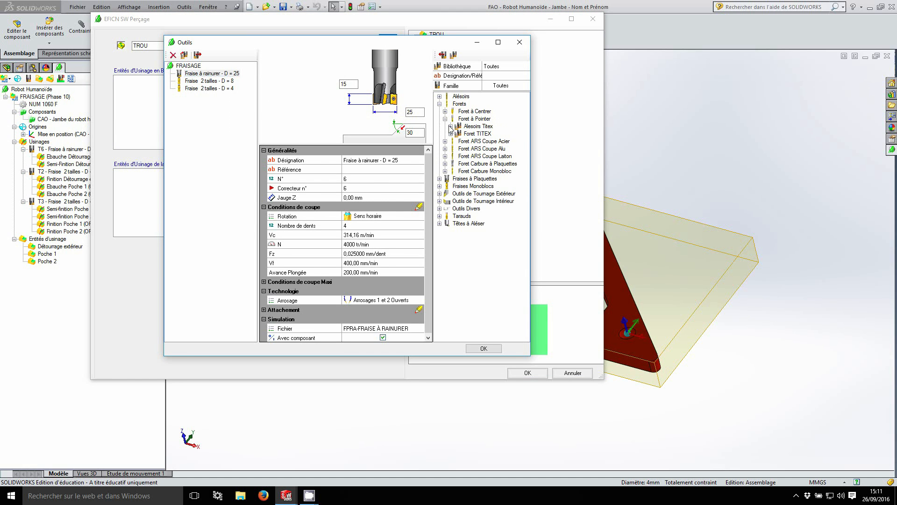
{"action": "left_click", "coordinate": [450, 133]}
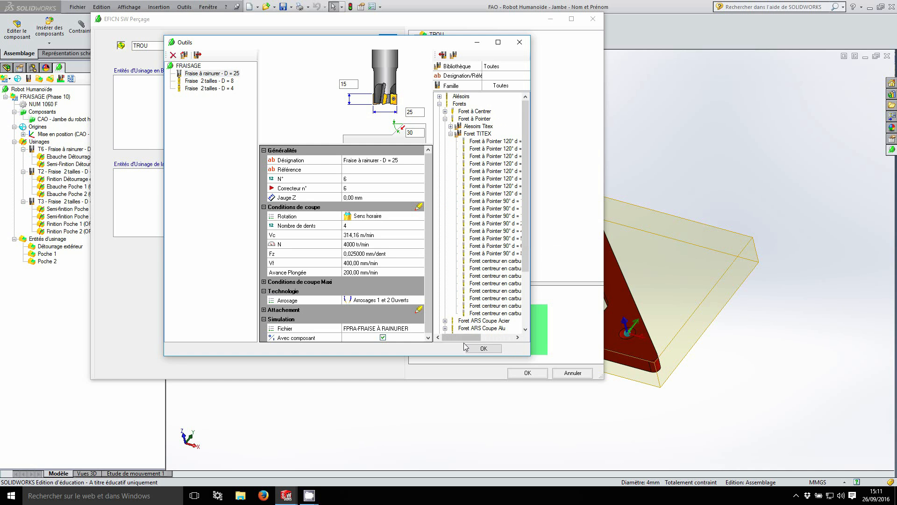
{"action": "left_click_drag", "start_coordinate": [461, 337], "coordinate": [474, 335]}
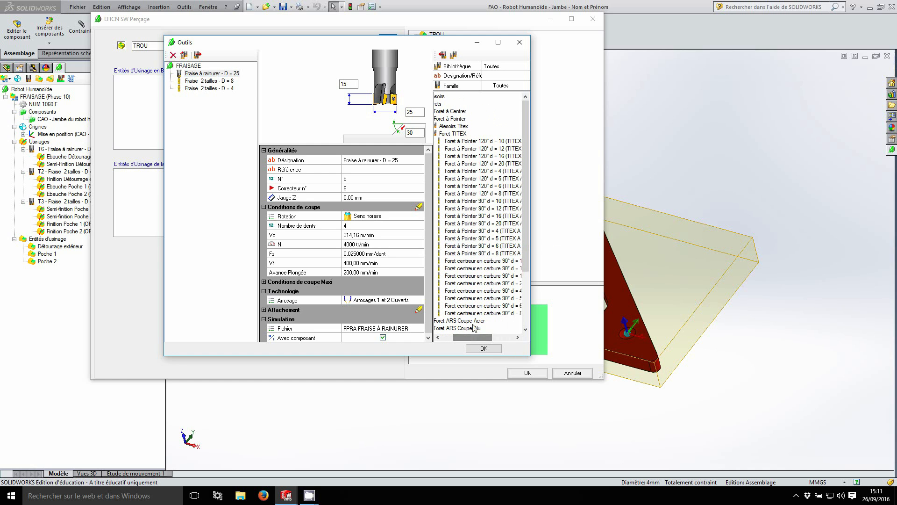
{"action": "left_click", "coordinate": [480, 174]}
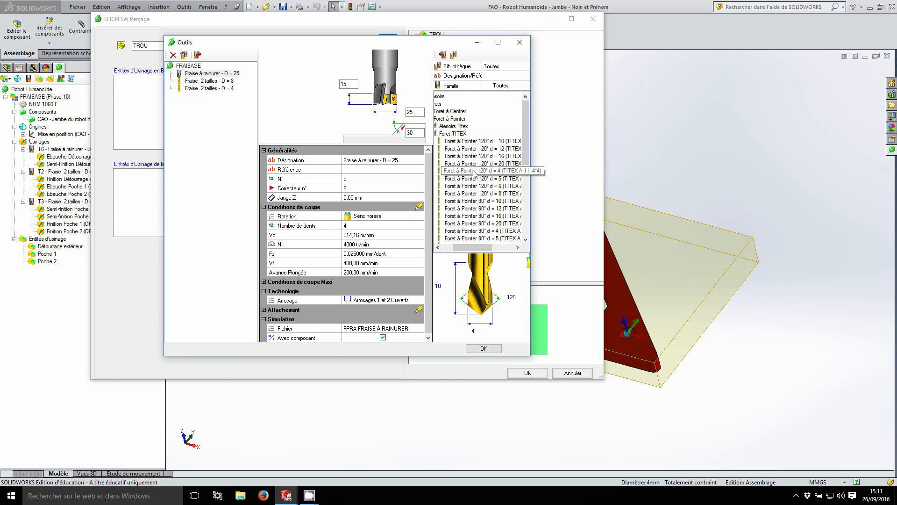
{"action": "left_click", "coordinate": [442, 55]}
Rename the spotting drill's designation as Foret à Pointer - D = 4 and clear its reference
{"action": "left_click", "coordinate": [391, 162]}
{"action": "left_click", "coordinate": [392, 163]}
{"action": "key", "text": "BackSpace"}
{"action": "key", "text": "BackSpace"}
{"action": "key", "text": "BackSpace"}
{"action": "key", "text": "BackSpace"}
{"action": "key", "text": "BackSpace"}
{"action": "type", "text": "- D"}
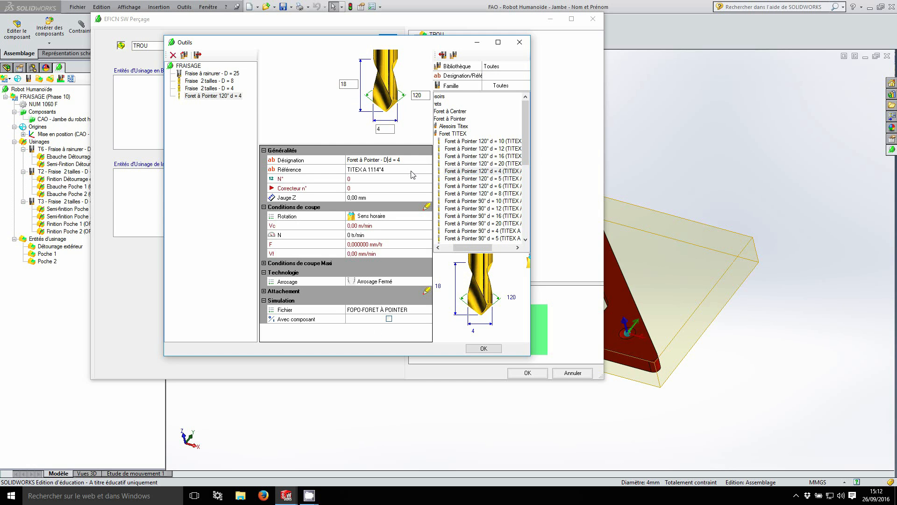
{"action": "key", "text": "Delete"}
{"action": "key", "text": "Delete"}
{"action": "left_click", "coordinate": [403, 171]}
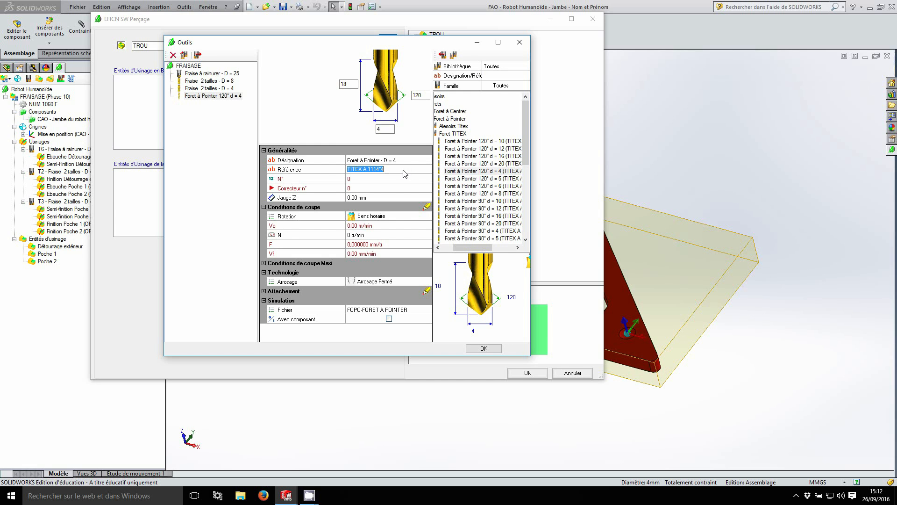
{"action": "key", "text": "Delete"}
Give the spotting drill tool number 10, a spindle speed of 4000 tr/min and a feed rate Vf of 100 mm/min
{"action": "left_click", "coordinate": [361, 180]}
{"action": "type", "text": "10"}
{"action": "key", "text": "Return"}
{"action": "left_click", "coordinate": [364, 236]}
{"action": "type", "text": "4000"}
{"action": "key", "text": "Return"}
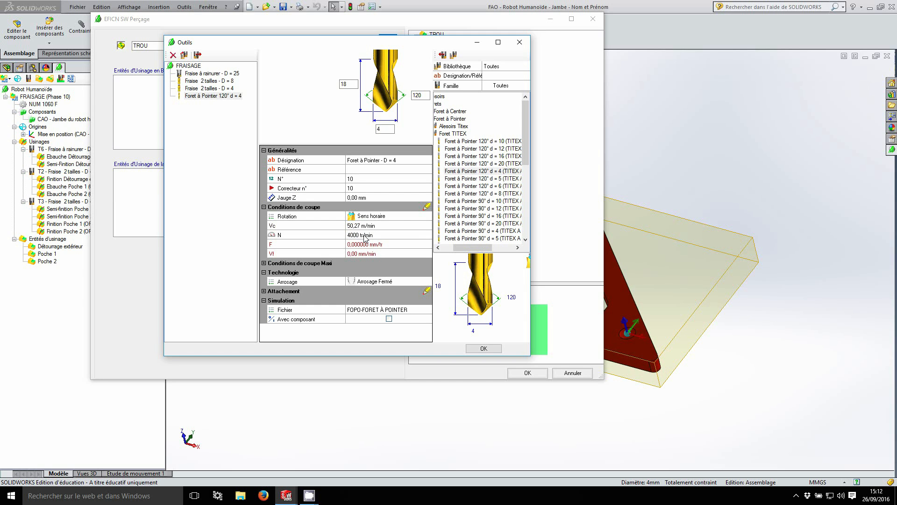
{"action": "left_click", "coordinate": [359, 255]}
{"action": "type", "text": "100"}
{"action": "key", "text": "Return"}
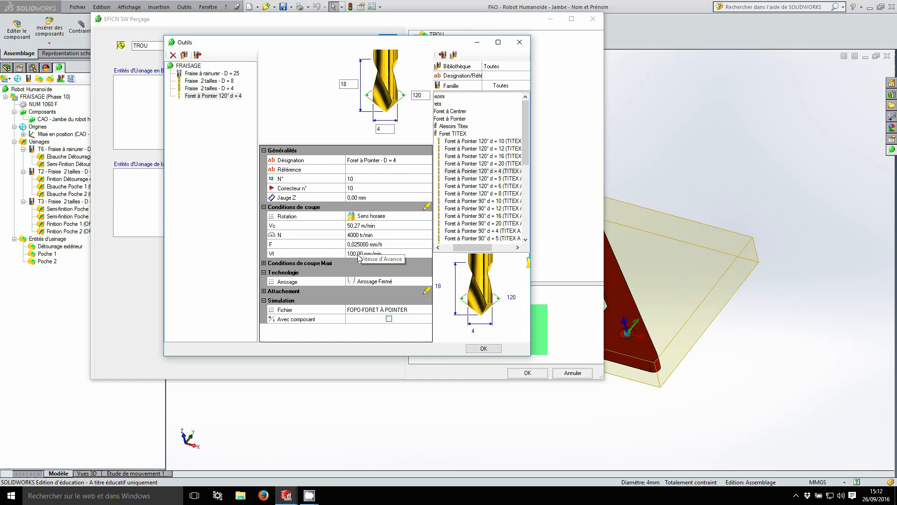
Set the spotting drill's coolant to Arrosages 1 et 2 Ouverts, enable its simulation component and accept the tool
{"action": "left_click", "coordinate": [409, 282]}
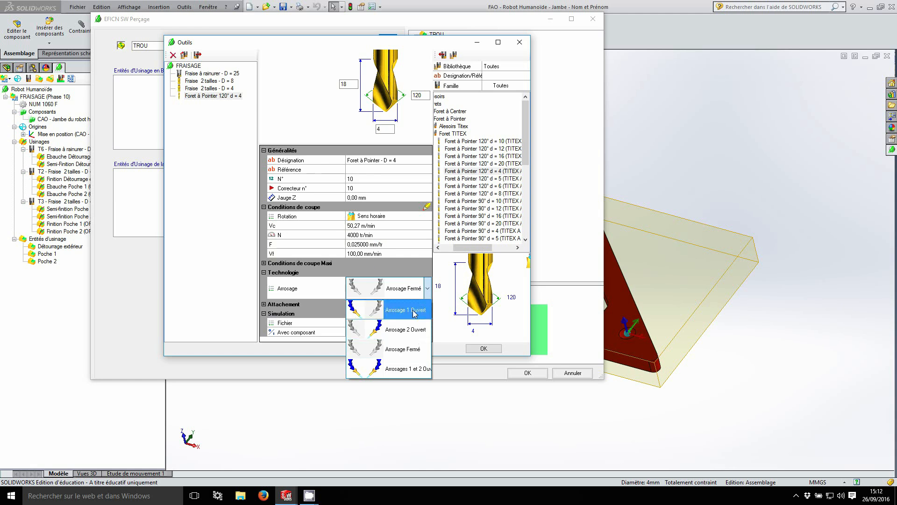
{"action": "left_click", "coordinate": [413, 368]}
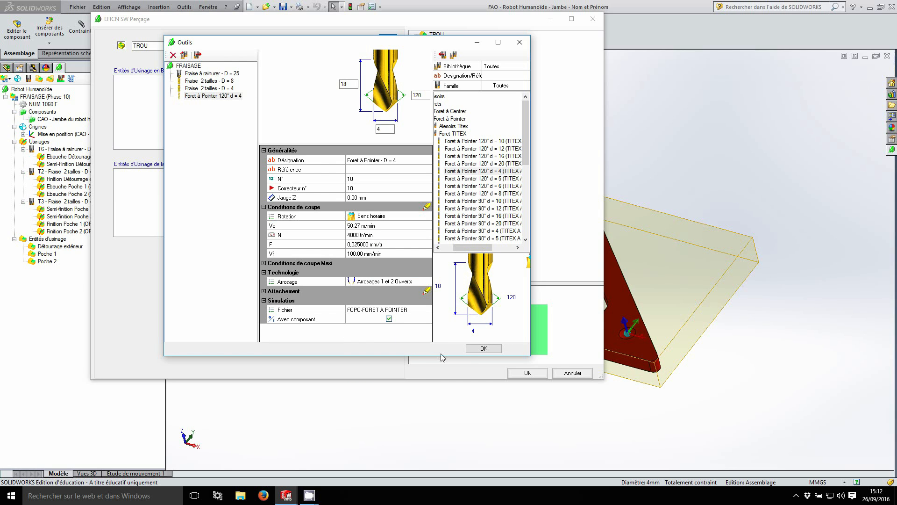
{"action": "left_click", "coordinate": [481, 348]}
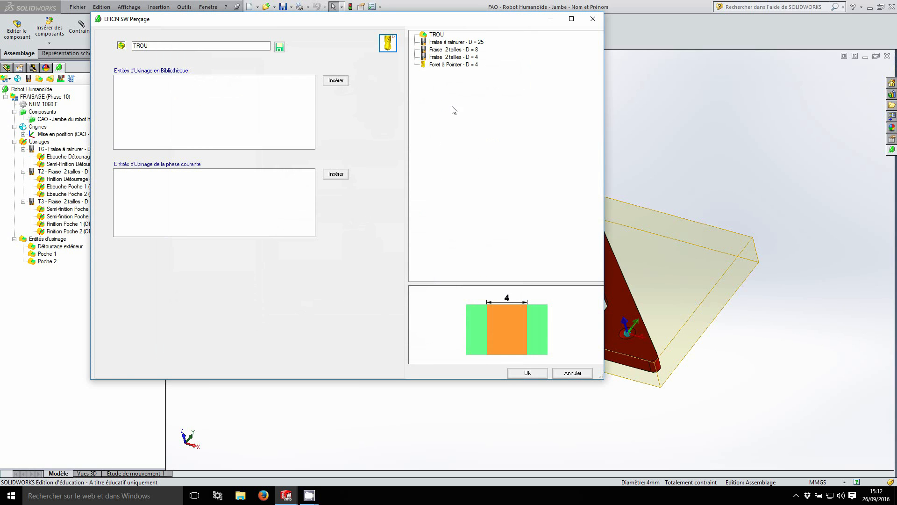
Add a Pointer operation with Foret à Pointer - D = 4 and a 3 mm spotting diameter to the 4 mm holes, then save everything
{"action": "left_click", "coordinate": [475, 65]}
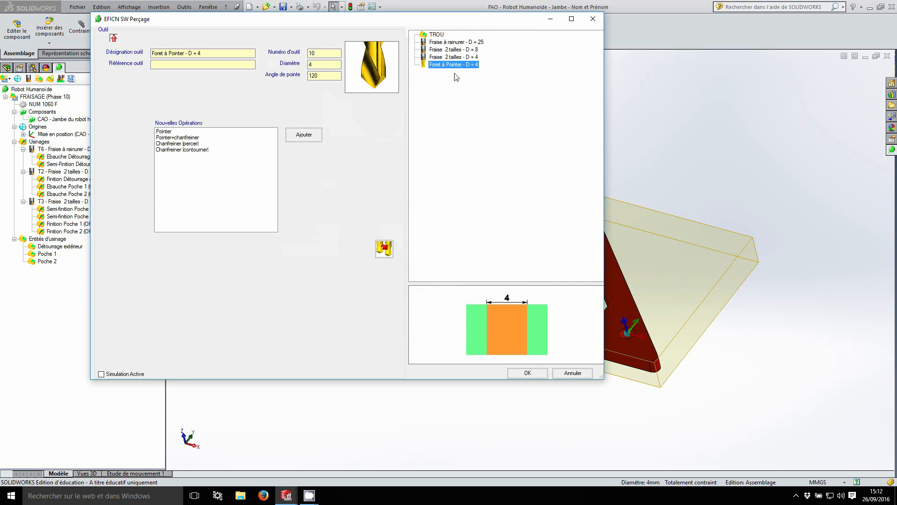
{"action": "left_click", "coordinate": [171, 132]}
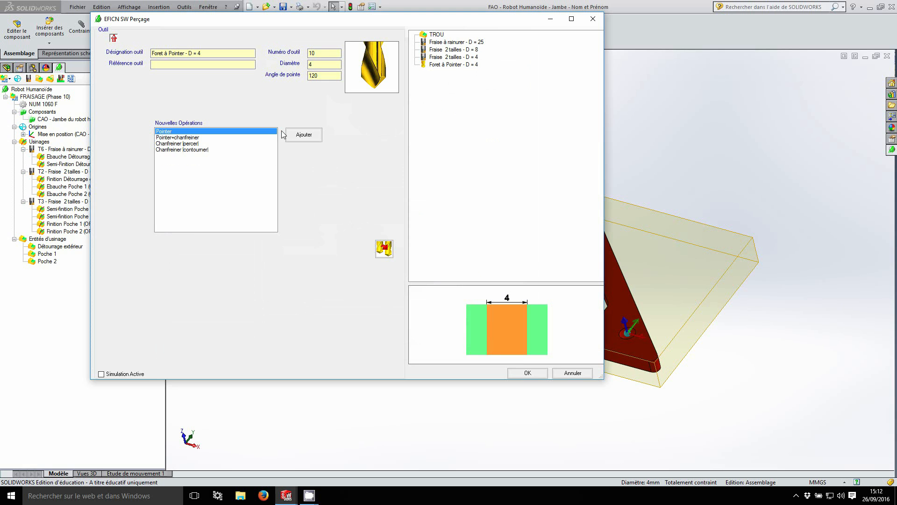
{"action": "left_click", "coordinate": [317, 136]}
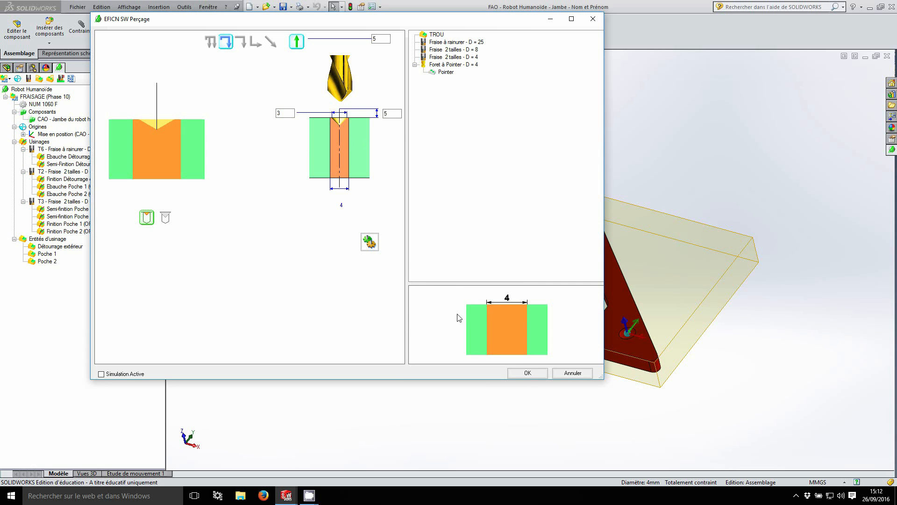
{"action": "left_click", "coordinate": [523, 374]}
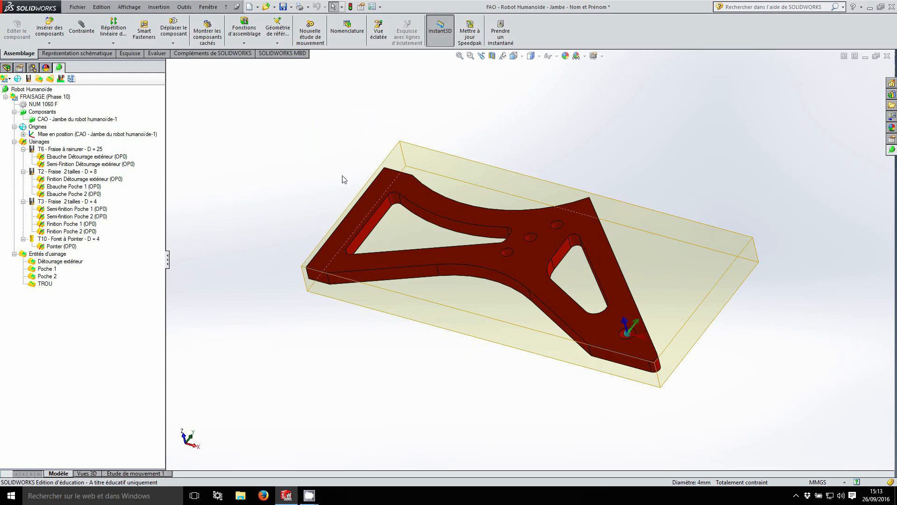
{"action": "left_click", "coordinate": [283, 7]}
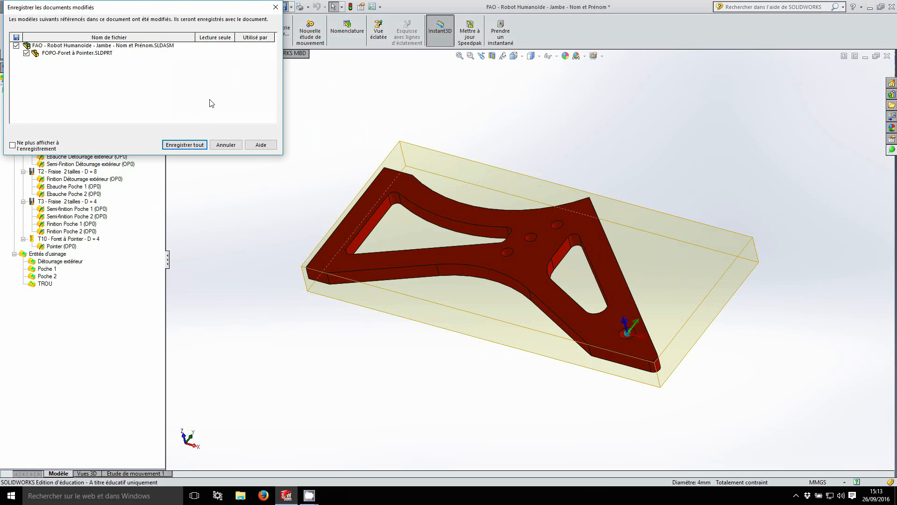
{"action": "left_click", "coordinate": [189, 145]}
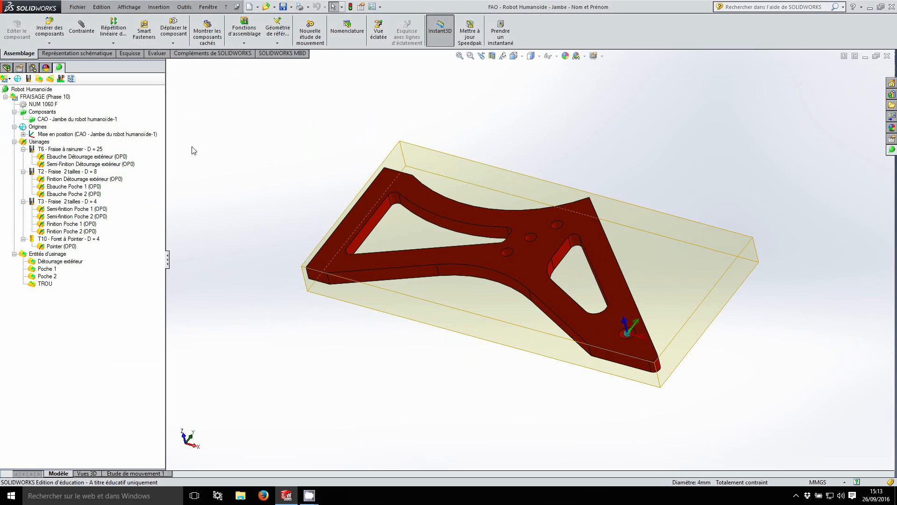
Rename the machining entity TROU as Trou D=4mm and save the assembly
{"action": "left_click", "coordinate": [45, 283]}
{"action": "left_click", "coordinate": [104, 462]}
{"action": "type", "text": "Trou D=4mm"}
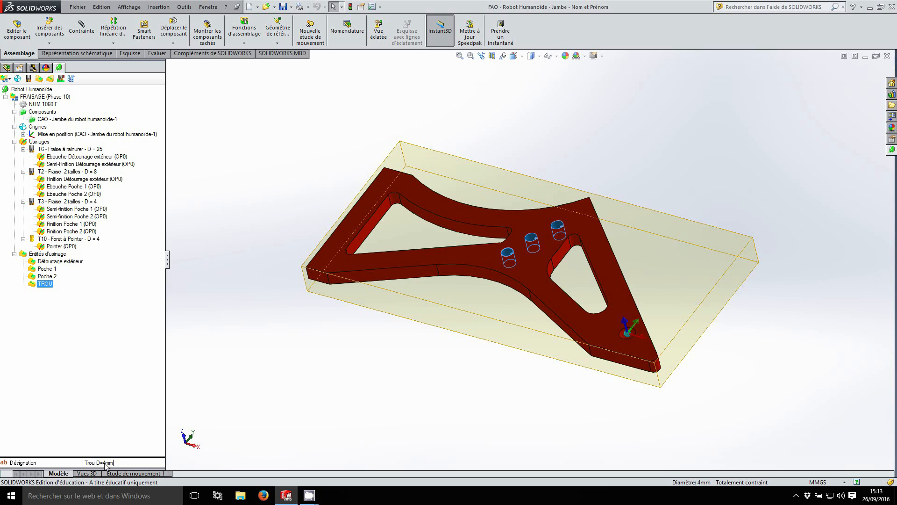
{"action": "key", "text": "Return"}
{"action": "left_click", "coordinate": [231, 228]}
{"action": "left_click", "coordinate": [282, 9]}
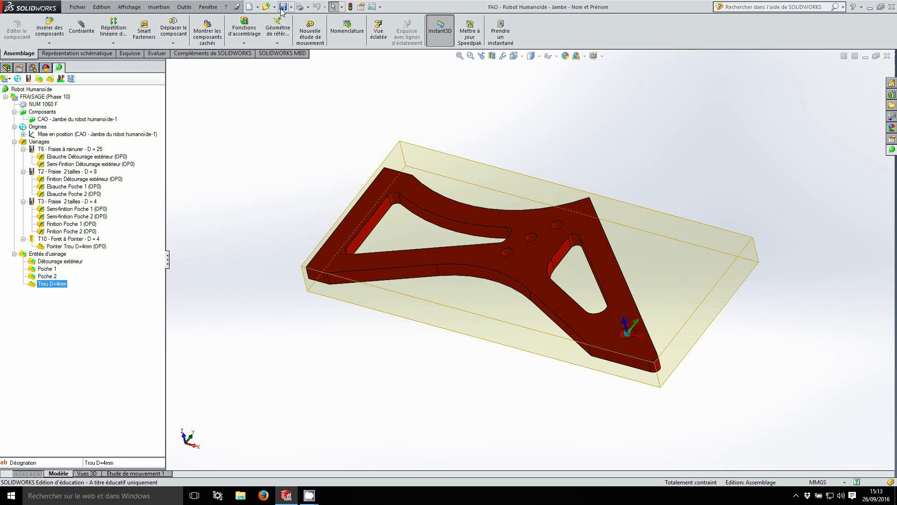
Create a drilling entity on the 5.5 mm hole at the origin with a Foret à Pointer - D = 4 Pointer operation, spotting diameter 4 mm, and save
{"action": "scroll", "coordinate": [662, 404], "scroll_direction": "down", "scroll_amount": 3}
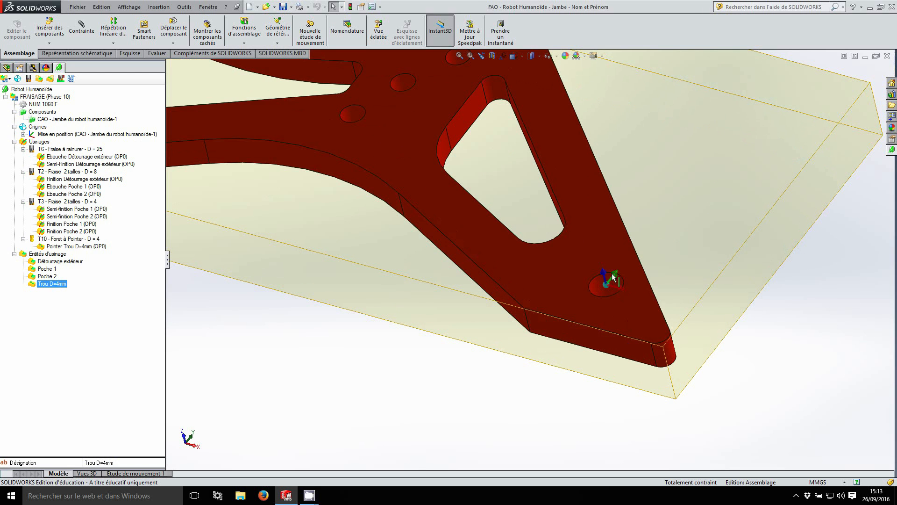
{"action": "left_click", "coordinate": [600, 286]}
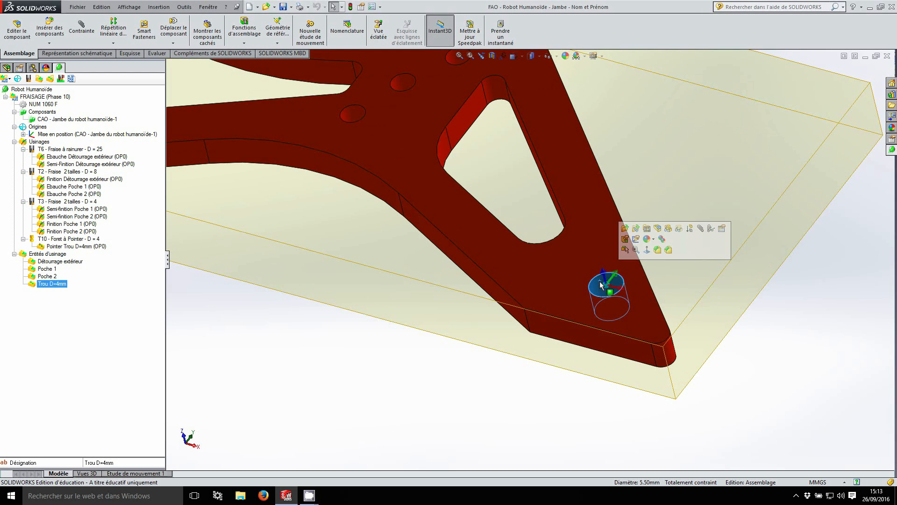
{"action": "left_click", "coordinate": [51, 79]}
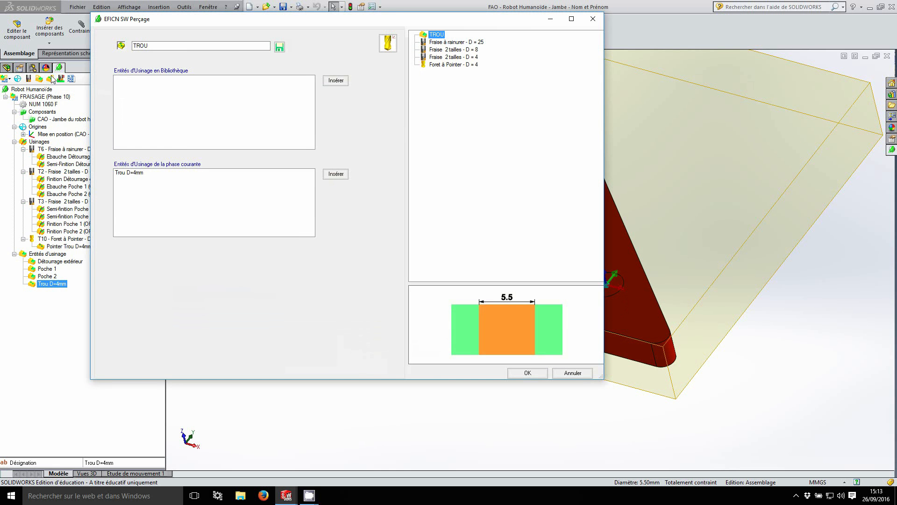
{"action": "left_click", "coordinate": [473, 65]}
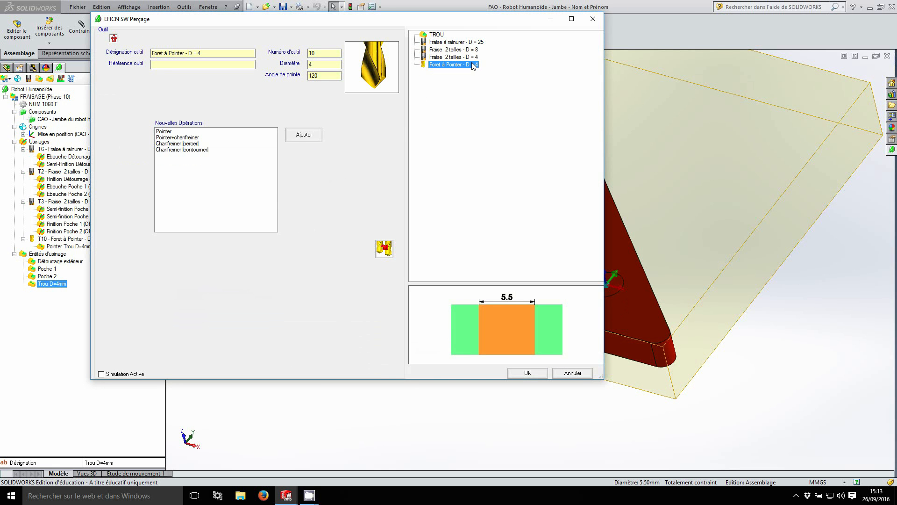
{"action": "left_click", "coordinate": [177, 133]}
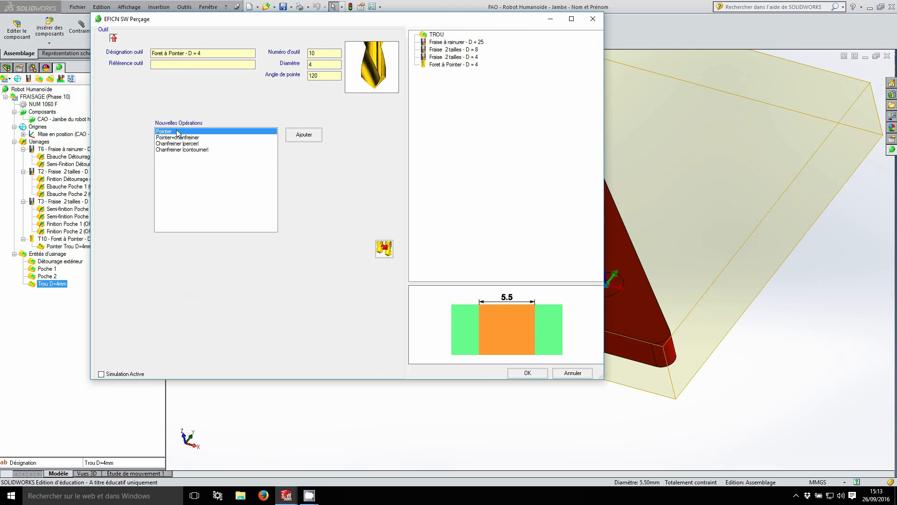
{"action": "left_click", "coordinate": [316, 135]}
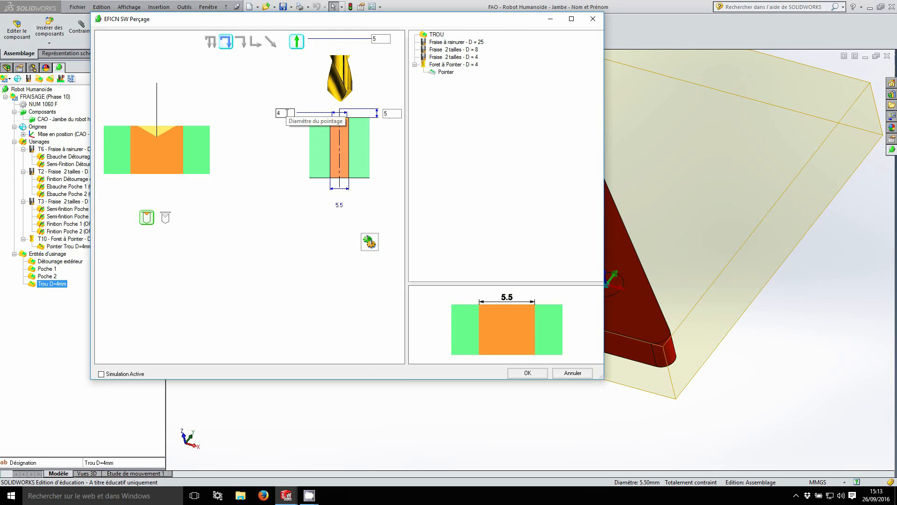
{"action": "left_click", "coordinate": [521, 376]}
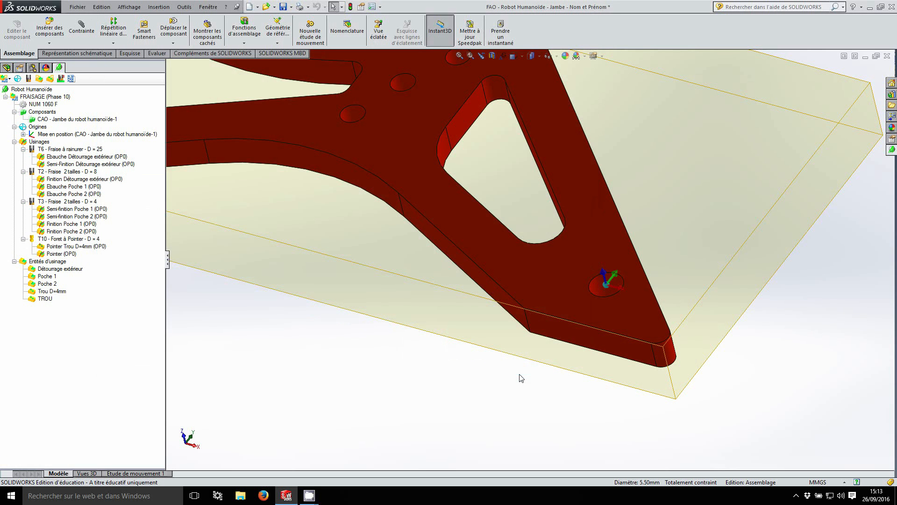
{"action": "left_click", "coordinate": [283, 11]}
{"action": "left_click", "coordinate": [459, 56]}
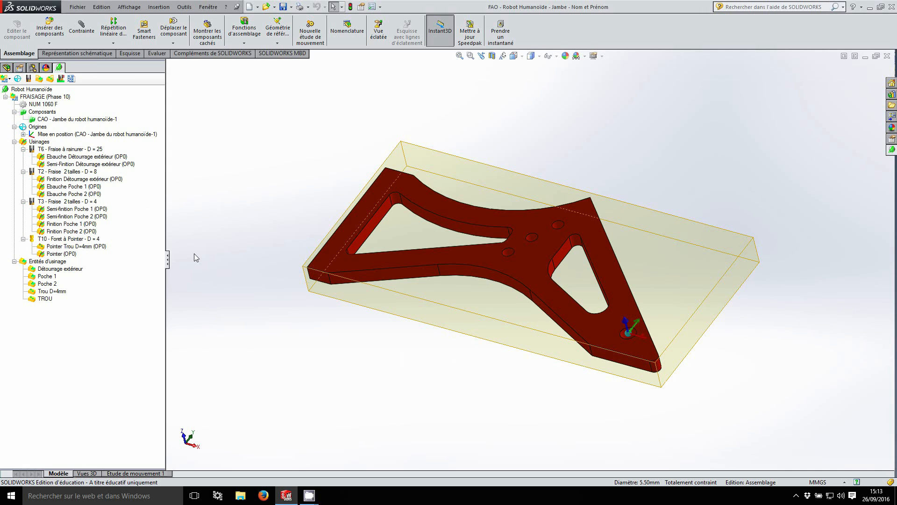
Rename the new TROU machining entity as Trou D=5.5mm
{"action": "left_click", "coordinate": [45, 298]}
{"action": "double_click", "coordinate": [113, 462]}
{"action": "type", "text": "Trou D=5.5"}
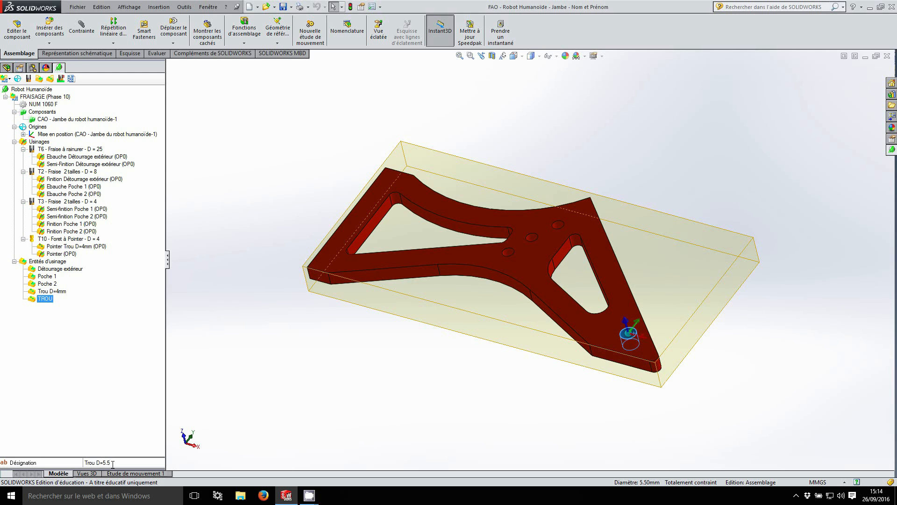
{"action": "key", "text": "Return"}
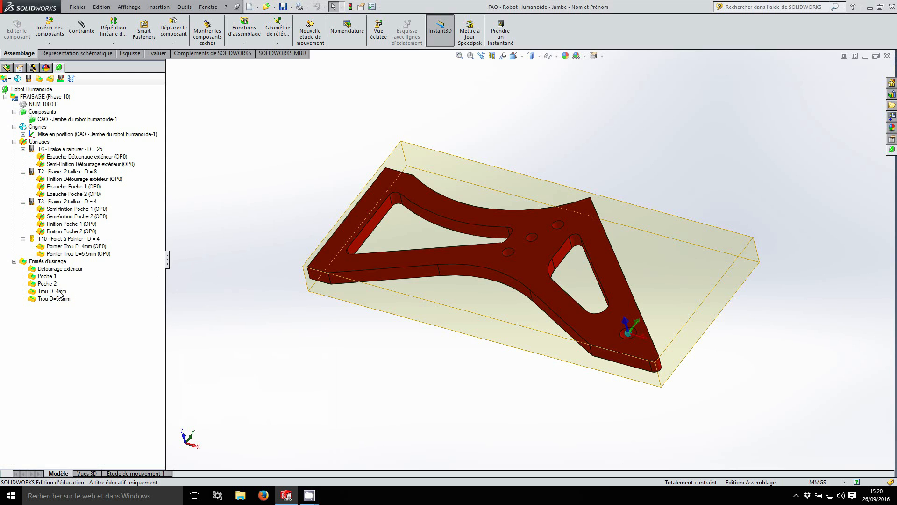
Edit Trou D=4mm and add the long HSS DIN 340 118° d = 4 drill (TITEX A 1513*4) from the Foret ARS Coupe Alu library
{"action": "right_click", "coordinate": [60, 291]}
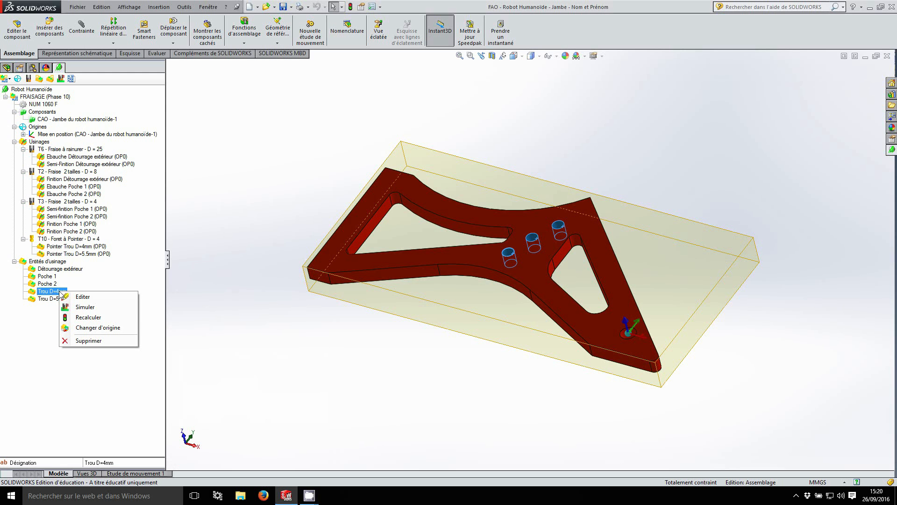
{"action": "left_click", "coordinate": [84, 296]}
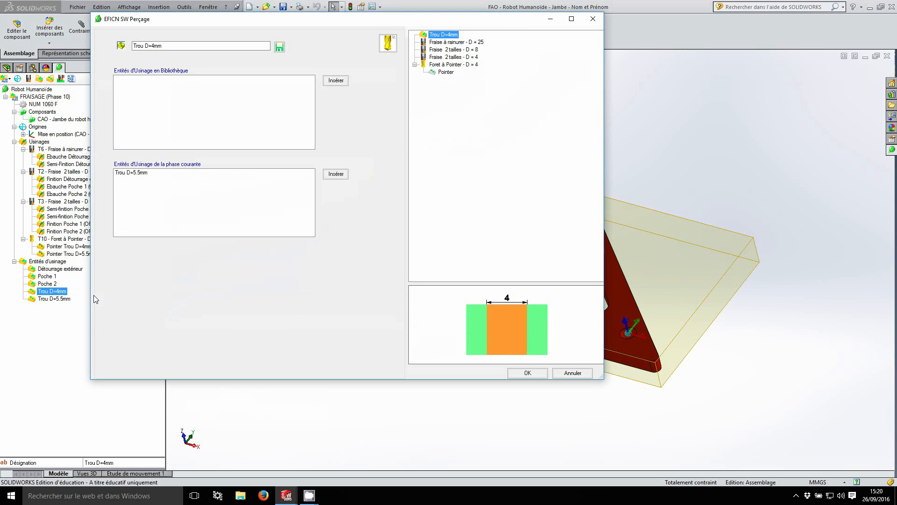
{"action": "left_click", "coordinate": [388, 43]}
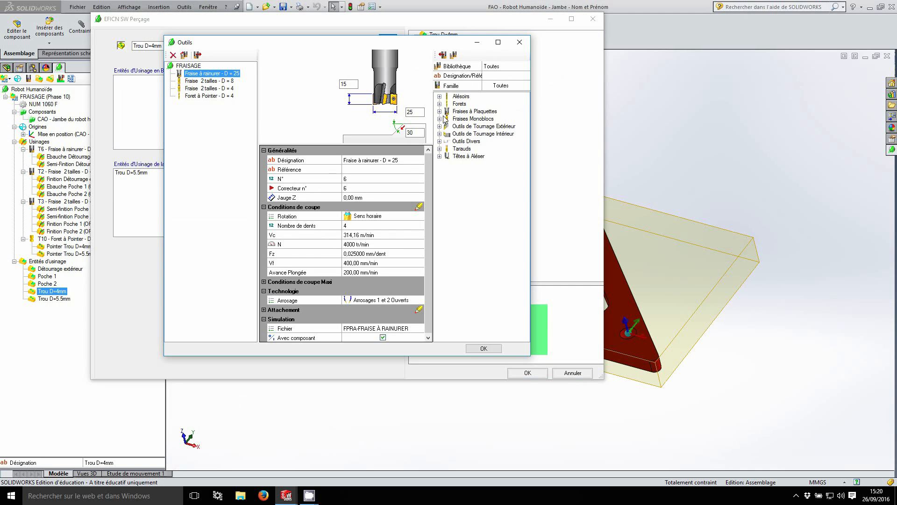
{"action": "left_click", "coordinate": [439, 104]}
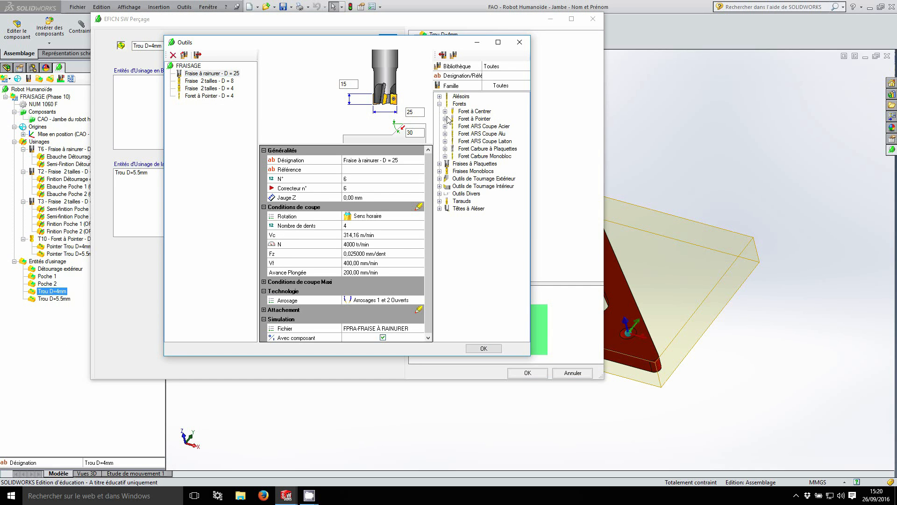
{"action": "left_click", "coordinate": [445, 134]}
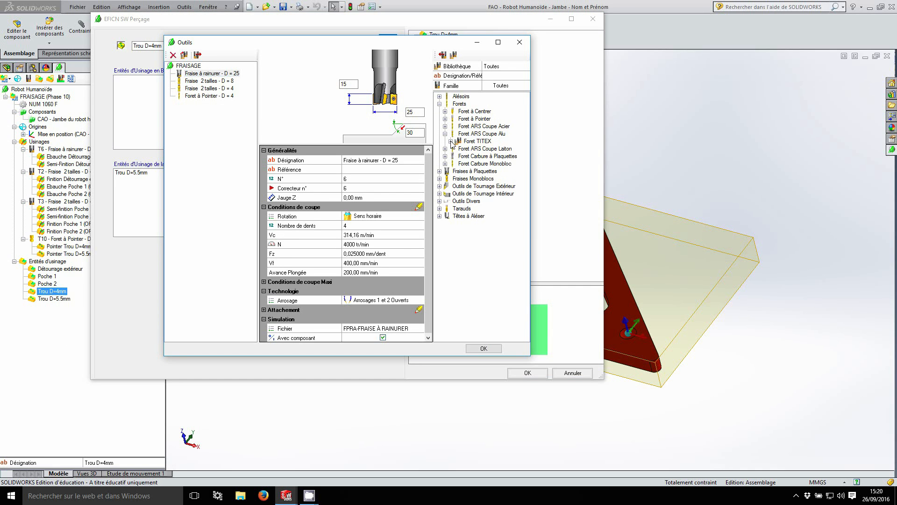
{"action": "left_click", "coordinate": [451, 142]}
{"action": "left_click_drag", "start_coordinate": [457, 337], "coordinate": [488, 338]}
{"action": "left_click", "coordinate": [486, 306]}
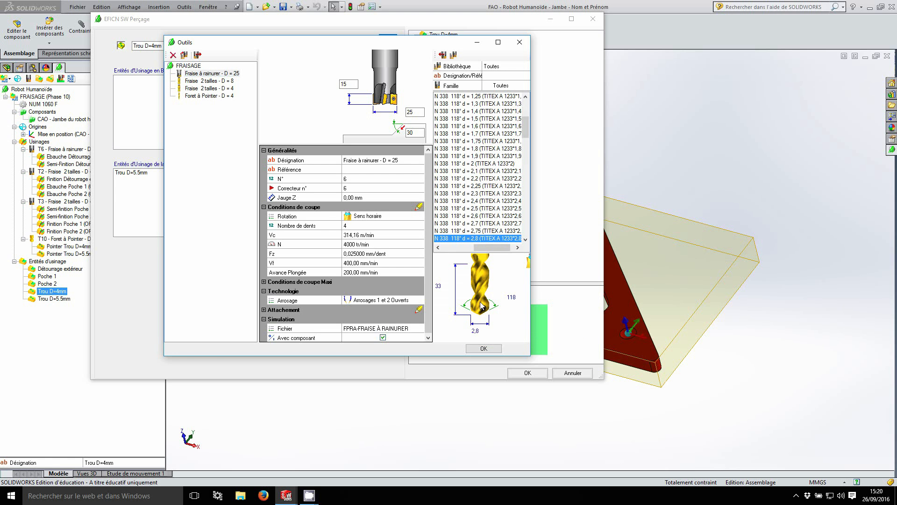
{"action": "scroll", "coordinate": [485, 234], "scroll_direction": "down", "scroll_amount": 10}
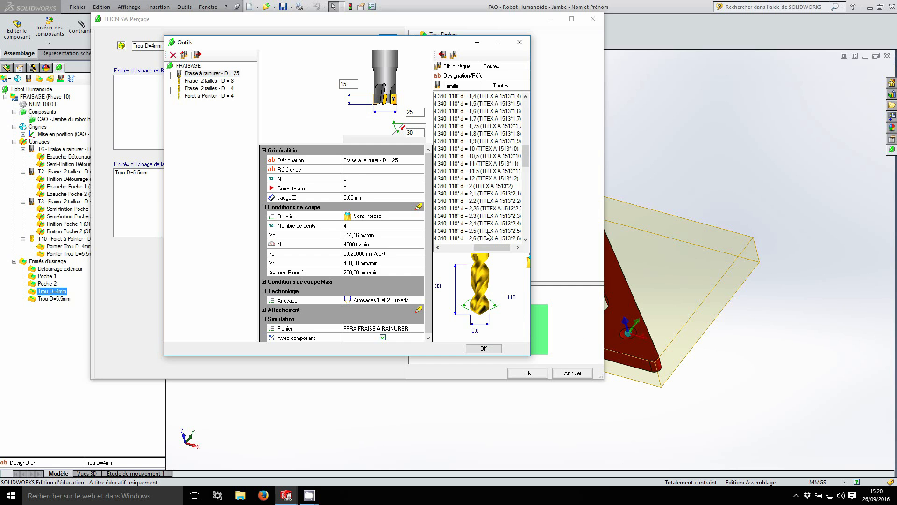
{"action": "scroll", "coordinate": [486, 233], "scroll_direction": "down", "scroll_amount": 3}
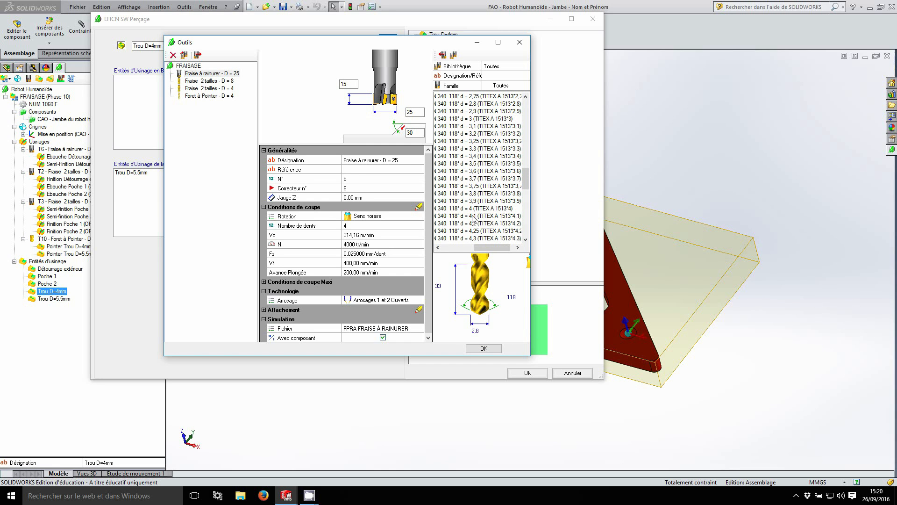
{"action": "left_click", "coordinate": [469, 209]}
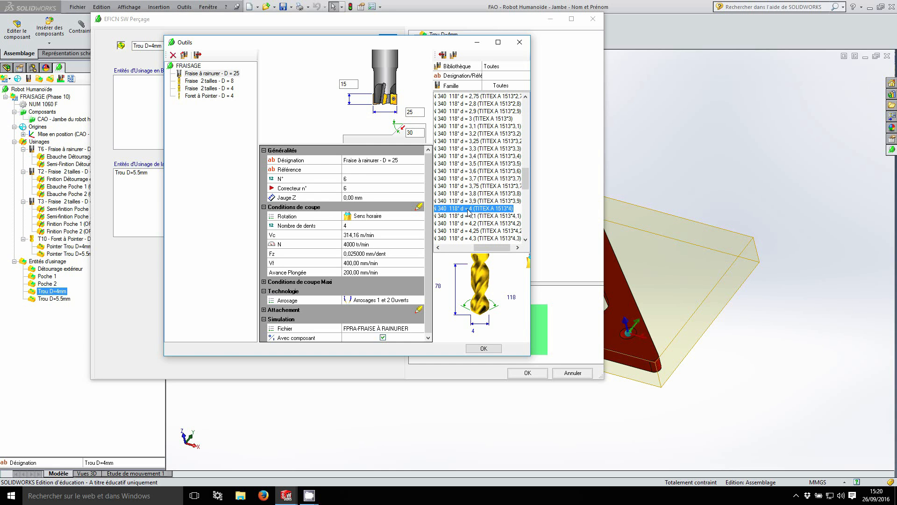
{"action": "left_click", "coordinate": [443, 56]}
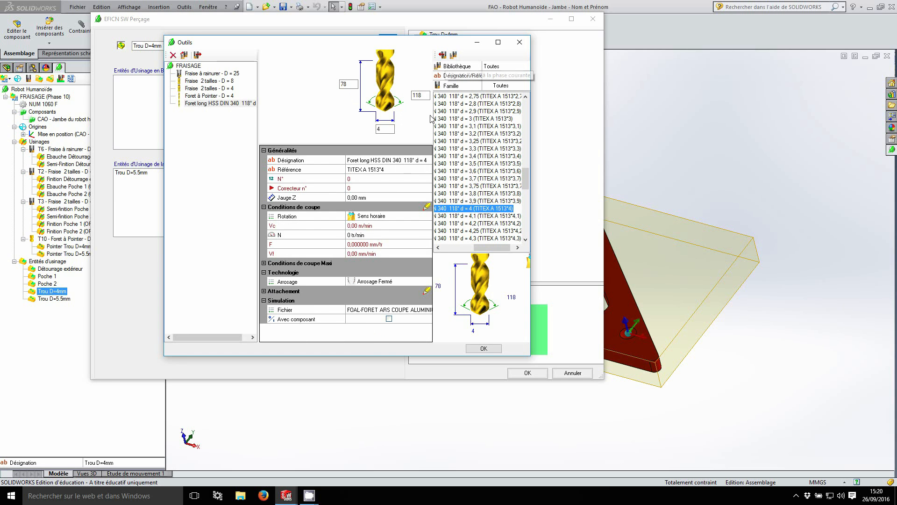
Clear the new 4 mm drill's reference, name it Foret - D=4mm and set its tool number to 9
{"action": "left_click", "coordinate": [392, 169]}
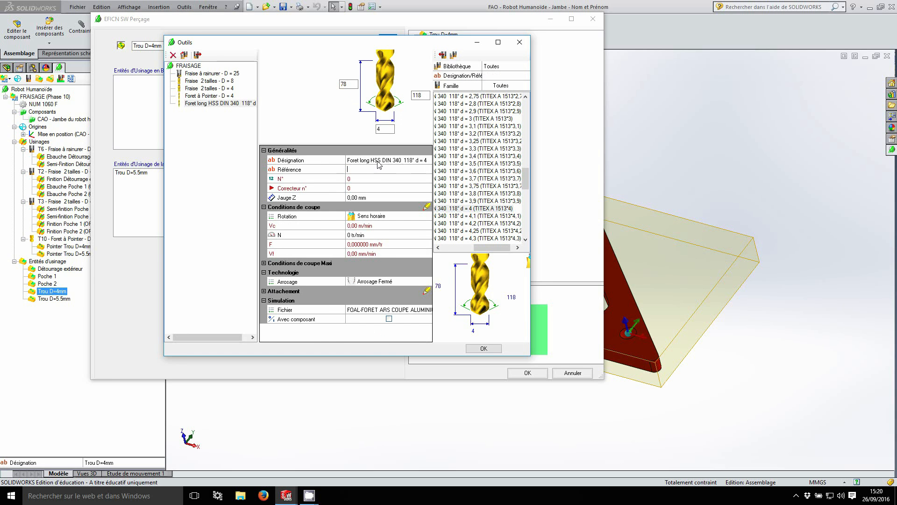
{"action": "left_click", "coordinate": [372, 160]}
{"action": "left_click_drag", "start_coordinate": [358, 161], "coordinate": [441, 166]}
{"action": "type", "text": "t - D"}
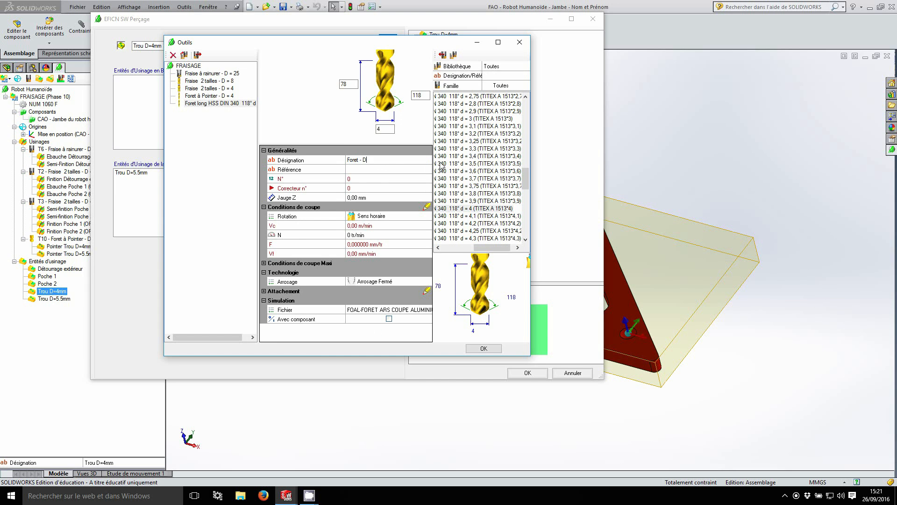
{"action": "type", "text": "=4mm"}
{"action": "left_click", "coordinate": [362, 179]}
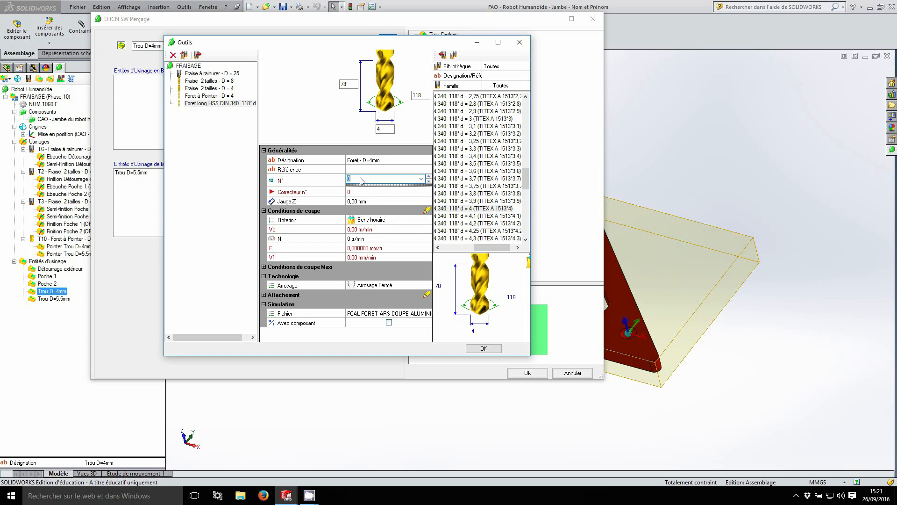
{"action": "left_click", "coordinate": [363, 197]}
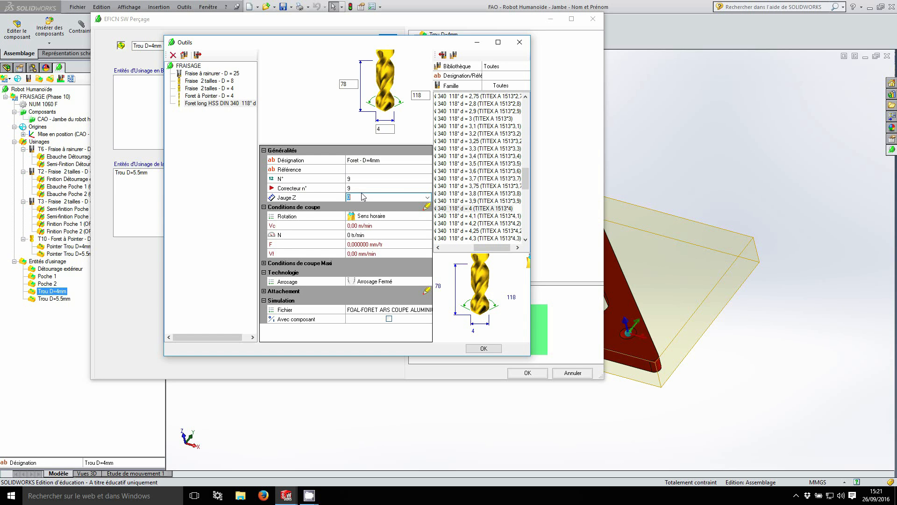
Set the 4 mm drill's spindle speed to 5000 tr/min, its feed rate Vf and coolant, and enable simulation with component
{"action": "left_click", "coordinate": [361, 235]}
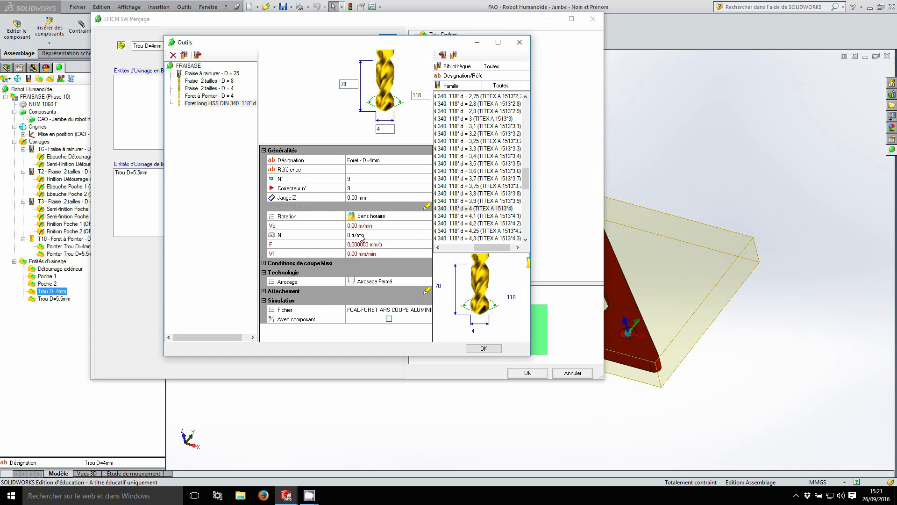
{"action": "type", "text": "5000"}
{"action": "left_click", "coordinate": [364, 253]}
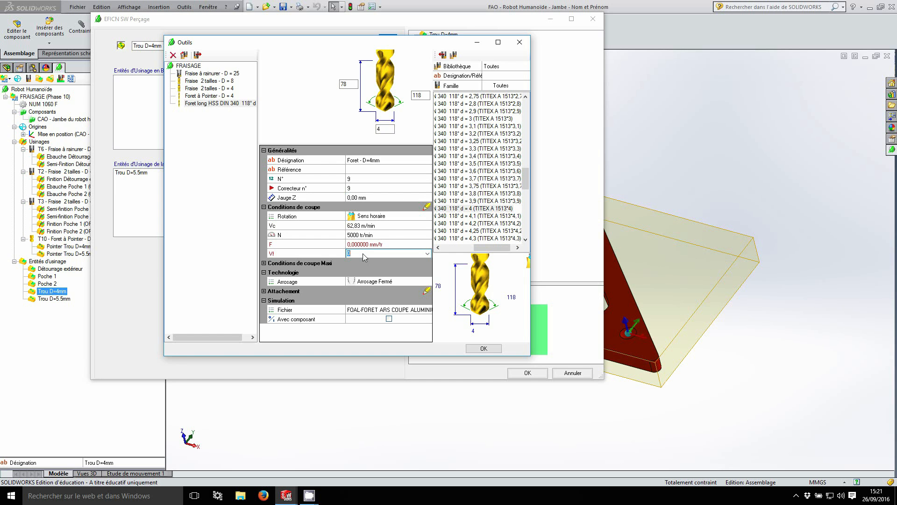
{"action": "left_click", "coordinate": [394, 277]}
{"action": "left_click", "coordinate": [395, 364]}
{"action": "left_click", "coordinate": [389, 318]}
{"action": "left_click", "coordinate": [475, 348]}
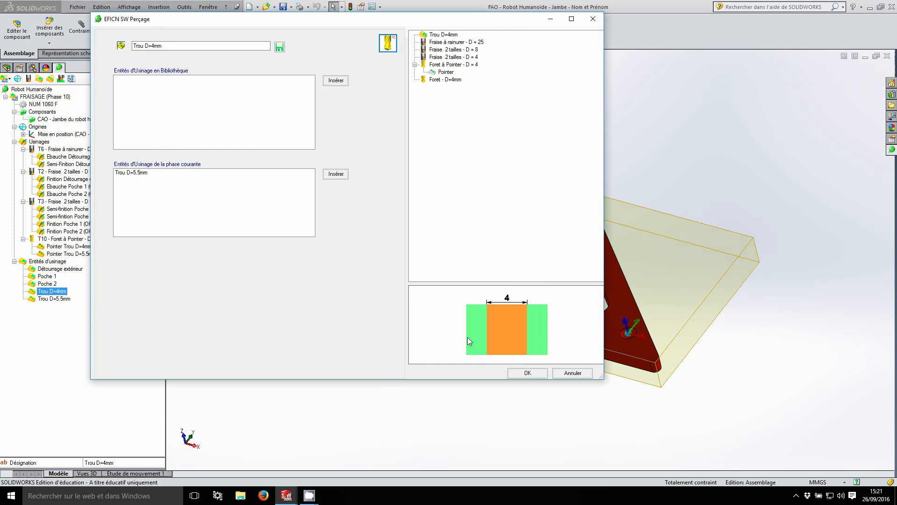
Add a Percer-débourrage operation with Foret - D=4mm to the 4 mm holes, set its peck depth, and save everything
{"action": "left_click", "coordinate": [450, 80]}
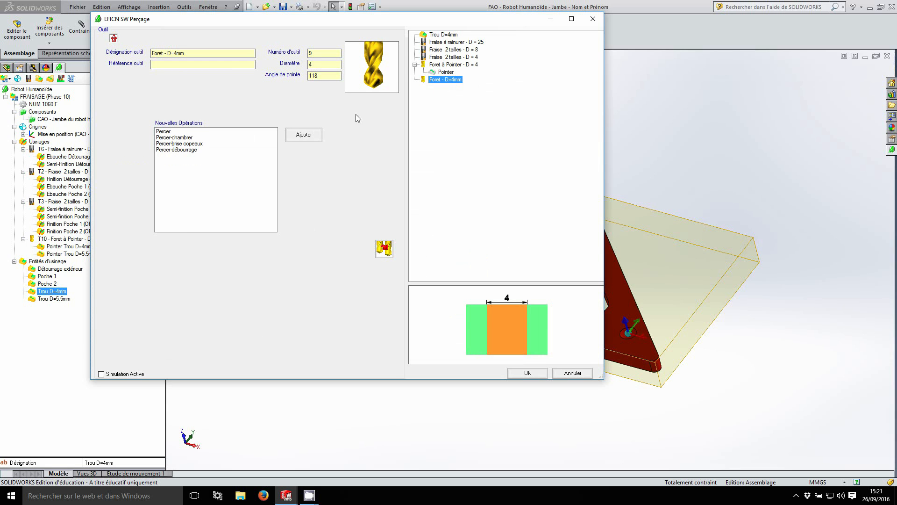
{"action": "left_click", "coordinate": [194, 150]}
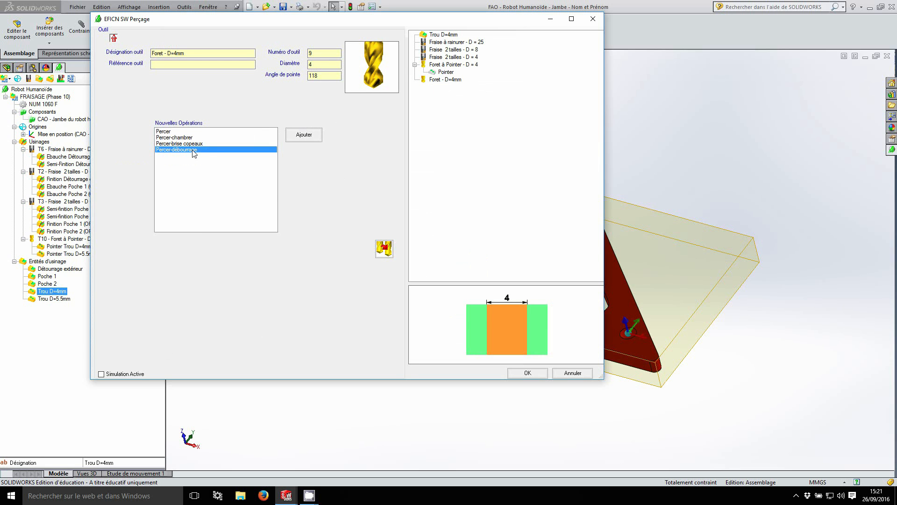
{"action": "left_click", "coordinate": [315, 135]}
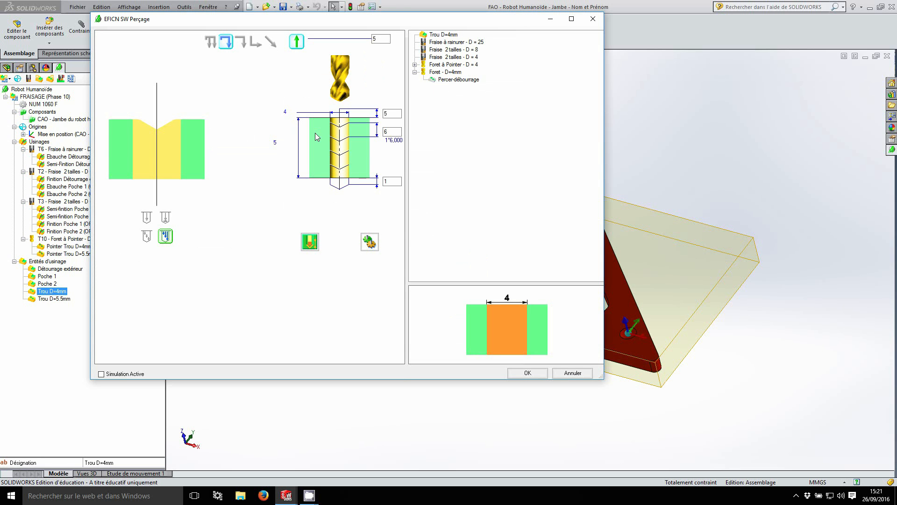
{"action": "left_click", "coordinate": [387, 131]}
{"action": "left_click", "coordinate": [526, 373]}
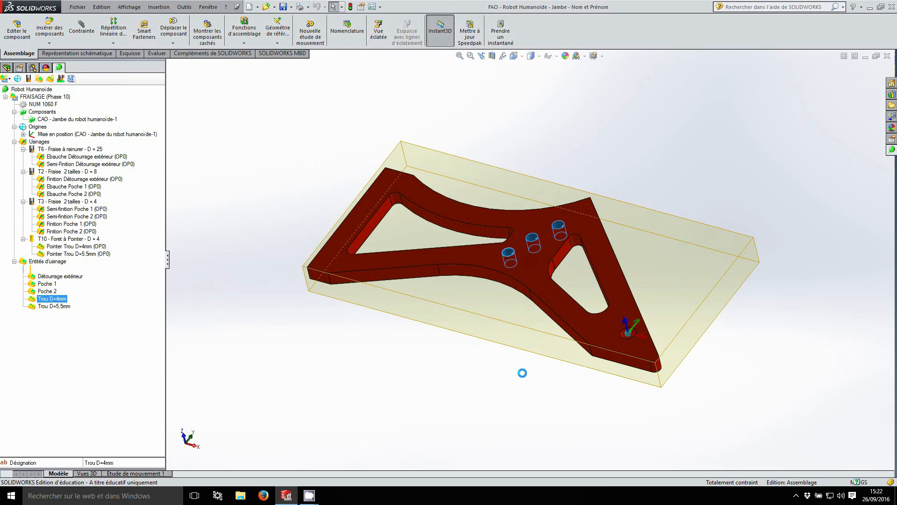
{"action": "left_click", "coordinate": [283, 7]}
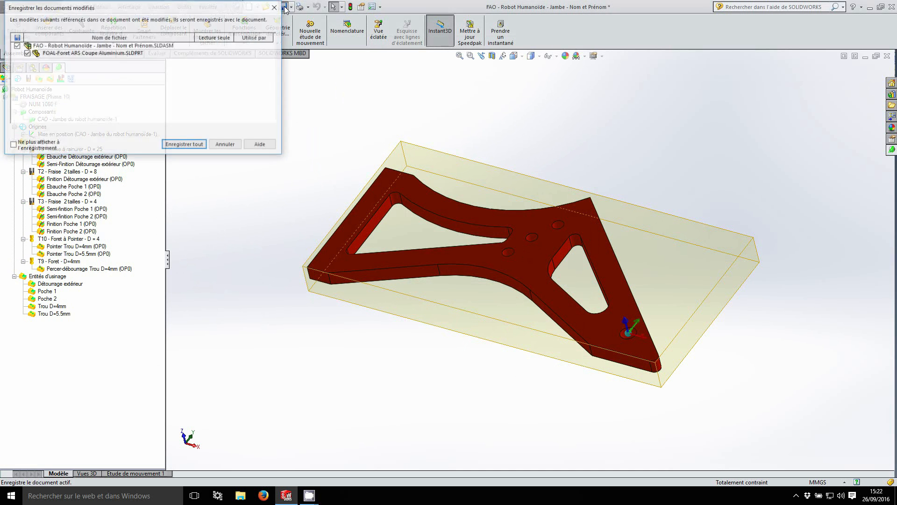
{"action": "left_click", "coordinate": [190, 147]}
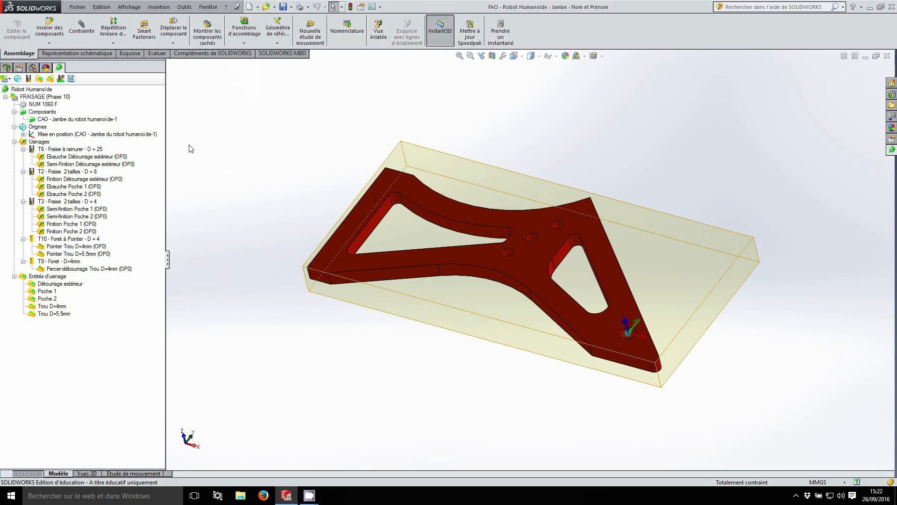
Edit Trou D=5.5mm and add the long HSS DIN 340 118° d = 5,5 drill (TITEX A 1513*5,5) from the Foret ARS Coupe Alu library
{"action": "right_click", "coordinate": [63, 315]}
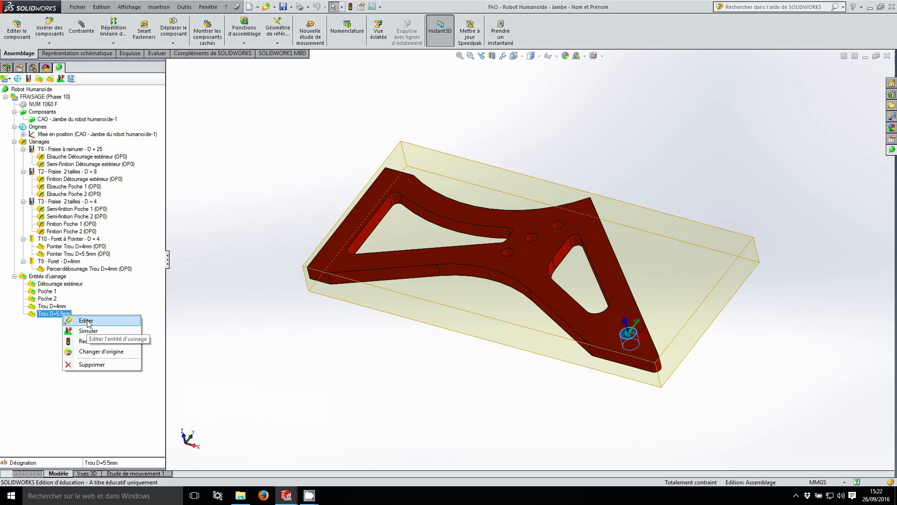
{"action": "left_click", "coordinate": [87, 321]}
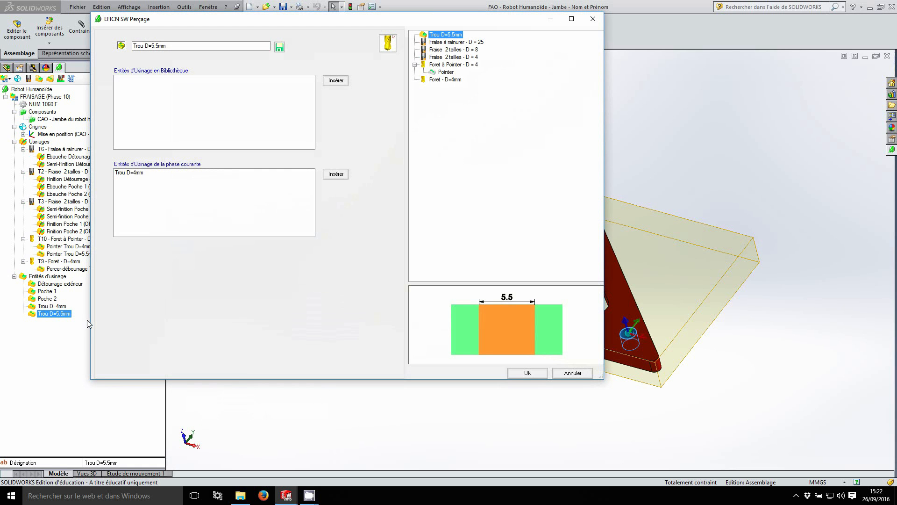
{"action": "left_click", "coordinate": [390, 44]}
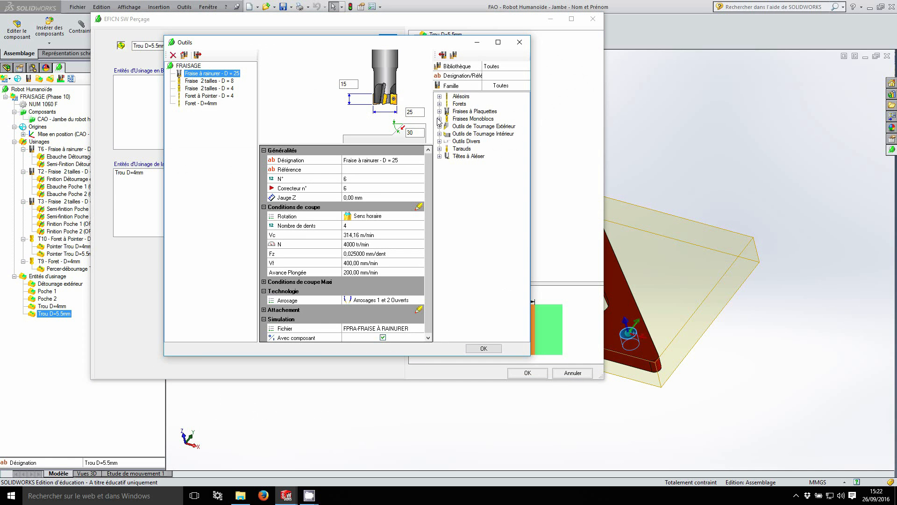
{"action": "left_click", "coordinate": [440, 104]}
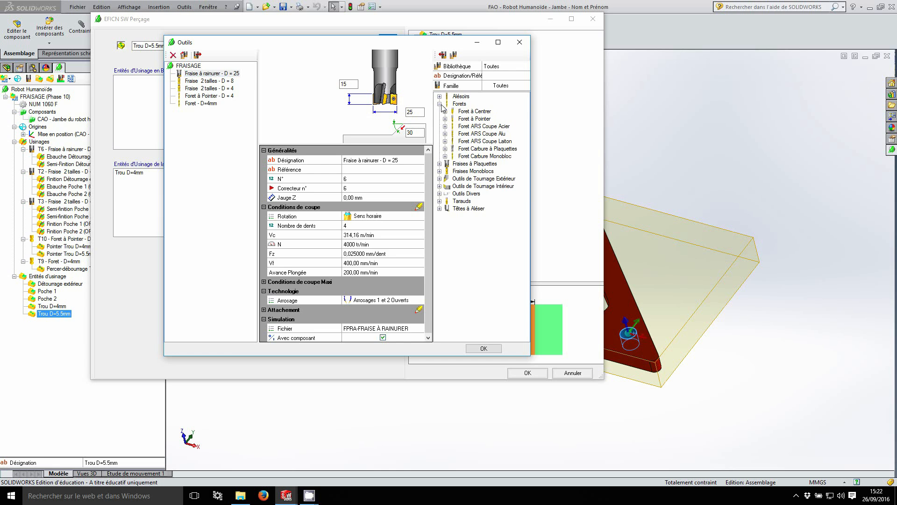
{"action": "left_click", "coordinate": [445, 134]}
{"action": "left_click", "coordinate": [451, 141]}
{"action": "left_click_drag", "start_coordinate": [457, 337], "coordinate": [487, 344]}
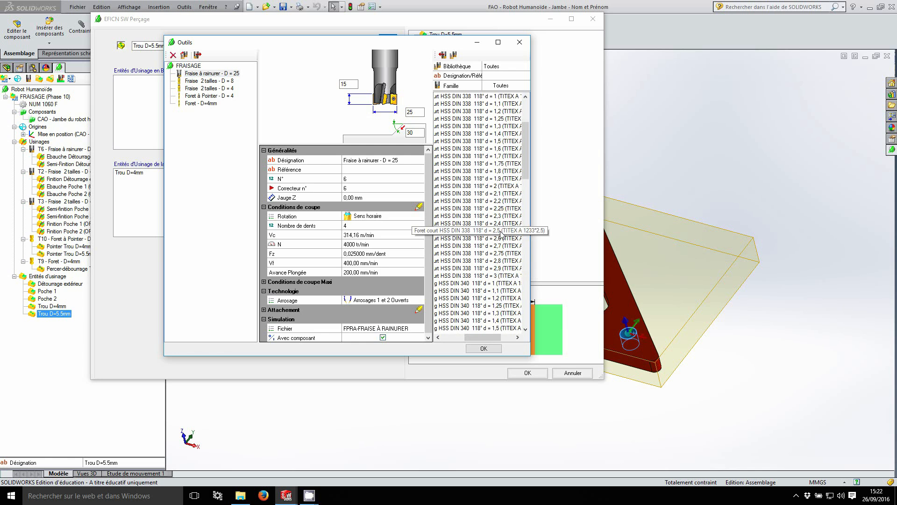
{"action": "scroll", "coordinate": [501, 227], "scroll_direction": "down", "scroll_amount": 10}
{"action": "scroll", "coordinate": [499, 243], "scroll_direction": "down", "scroll_amount": 12}
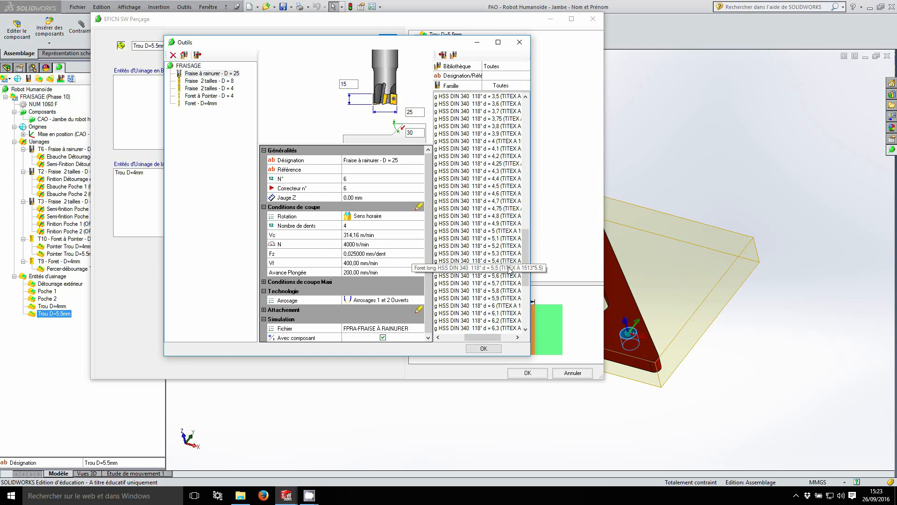
{"action": "left_click", "coordinate": [510, 269]}
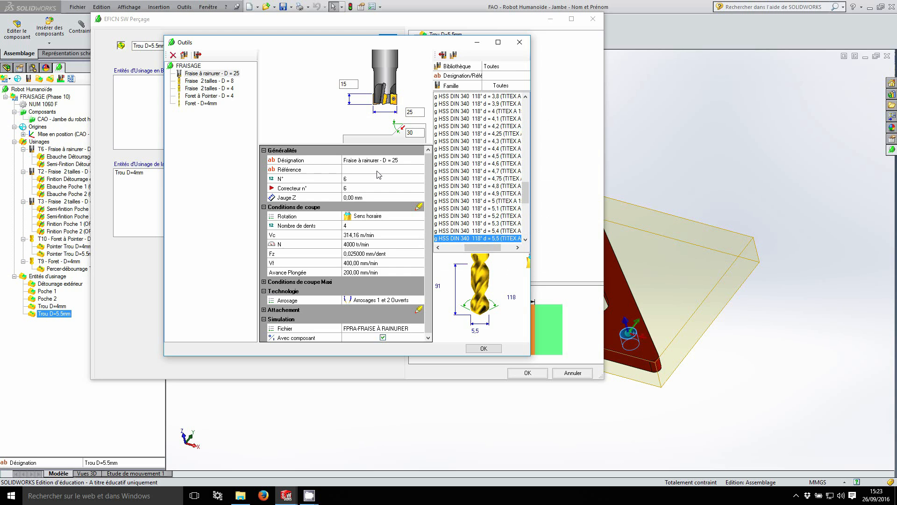
{"action": "left_click", "coordinate": [443, 55]}
Clear the new 5.5 mm drill's reference, name it Foret - D=5.5mm and set its tool number to 11
{"action": "left_click", "coordinate": [406, 170]}
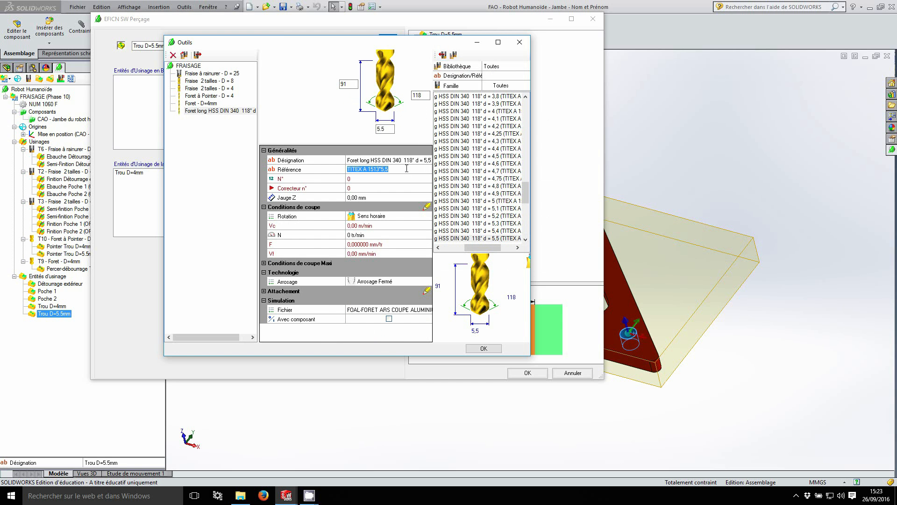
{"action": "key", "text": "BackSpace"}
{"action": "left_click", "coordinate": [376, 161]}
{"action": "left_click_drag", "start_coordinate": [361, 160], "coordinate": [436, 154]}
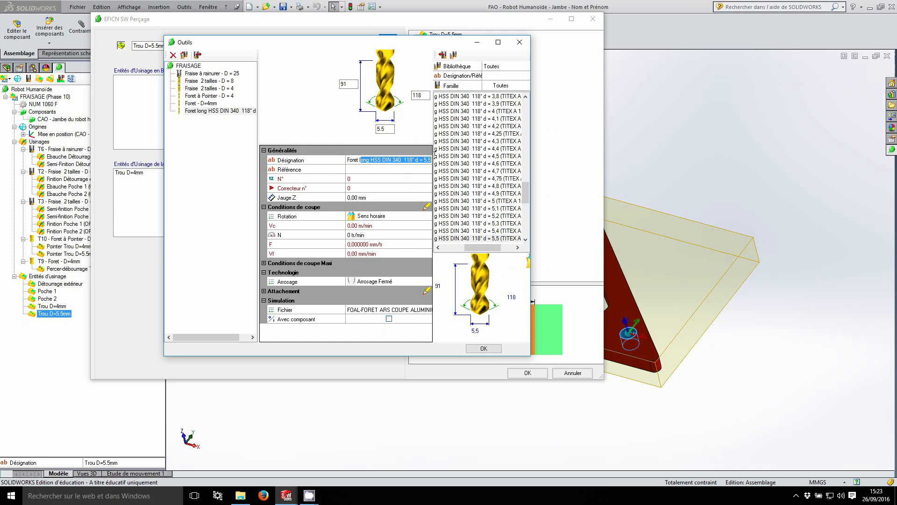
{"action": "type", "text": "l"}
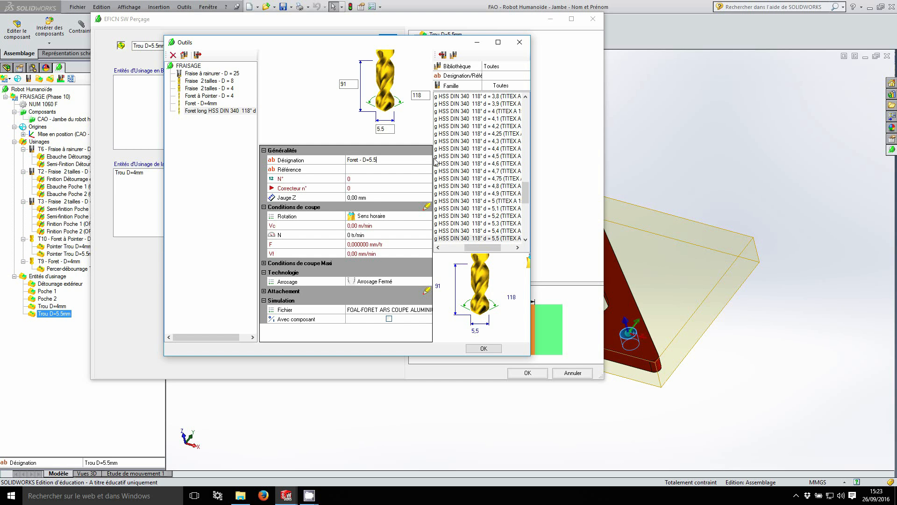
{"action": "left_click", "coordinate": [367, 180]}
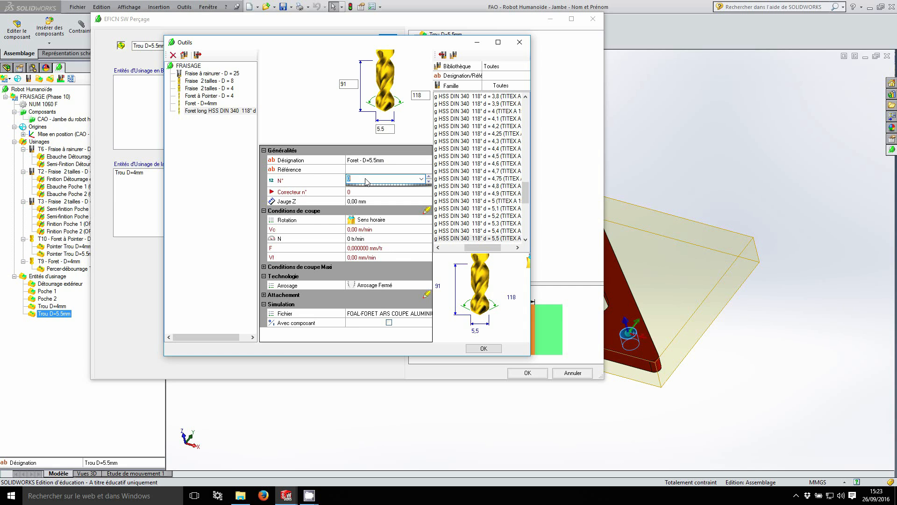
{"action": "left_click", "coordinate": [366, 191]}
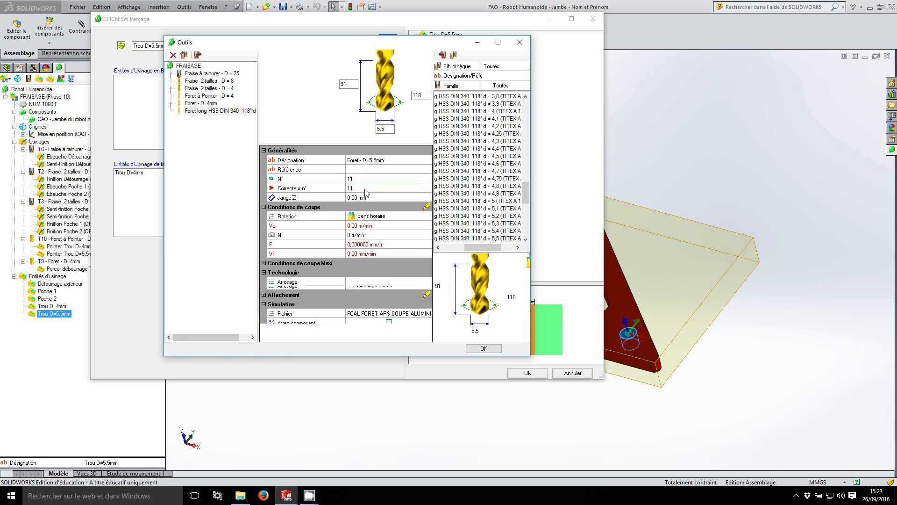
Set the 5.5 mm drill's spindle speed to 3500 tr/min, feed rate Vf to 80 mm/min and coolant to Arrosages 1 et 2 Ouverts
{"action": "left_click", "coordinate": [369, 240]}
{"action": "type", "text": "3500"}
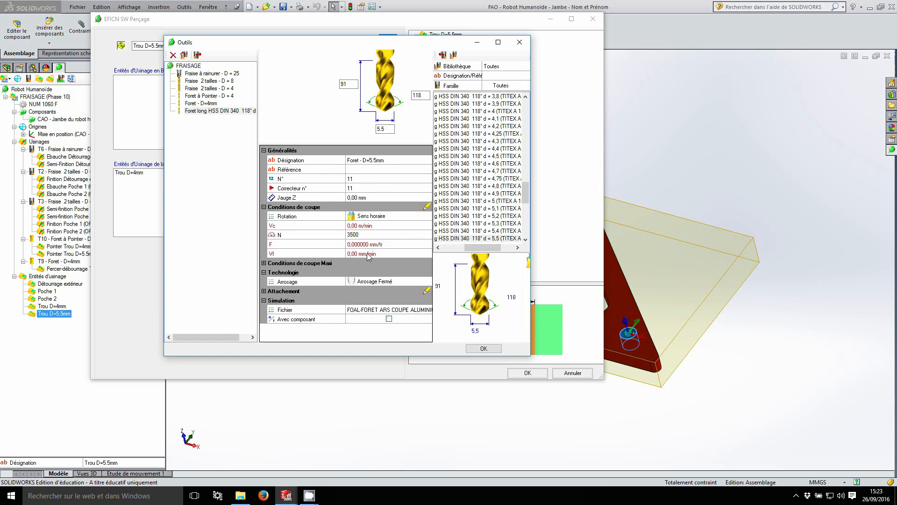
{"action": "left_click", "coordinate": [368, 254]}
{"action": "type", "text": "80"}
{"action": "key", "text": "Return"}
{"action": "left_click", "coordinate": [392, 282]}
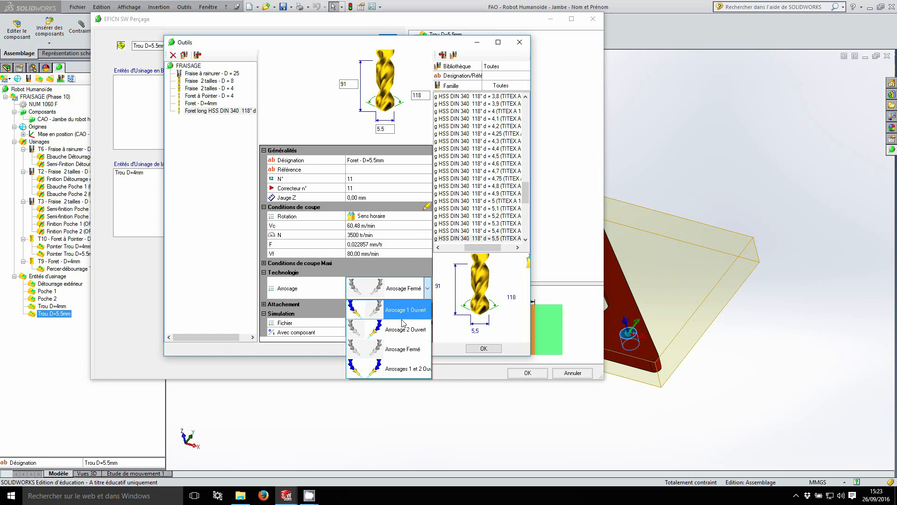
{"action": "left_click", "coordinate": [405, 358]}
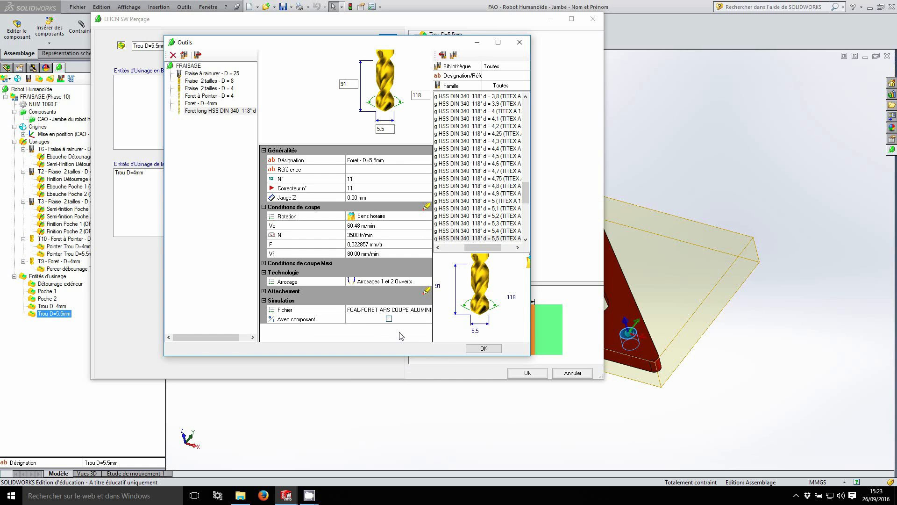
{"action": "left_click", "coordinate": [476, 349]}
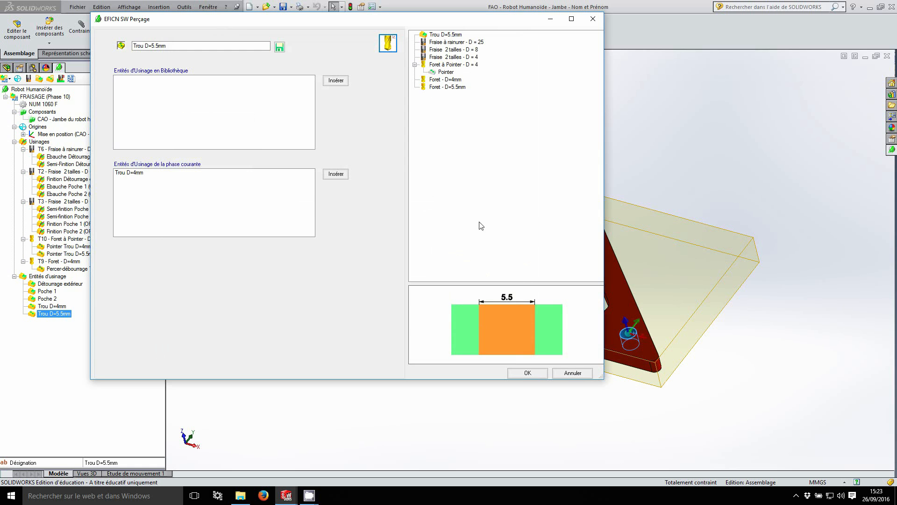
Add a Percer-débourrage operation with Foret - D=5.5mm to Trou D=5.5mm, set its peck depth to 1.5, and save everything
{"action": "left_click", "coordinate": [460, 88]}
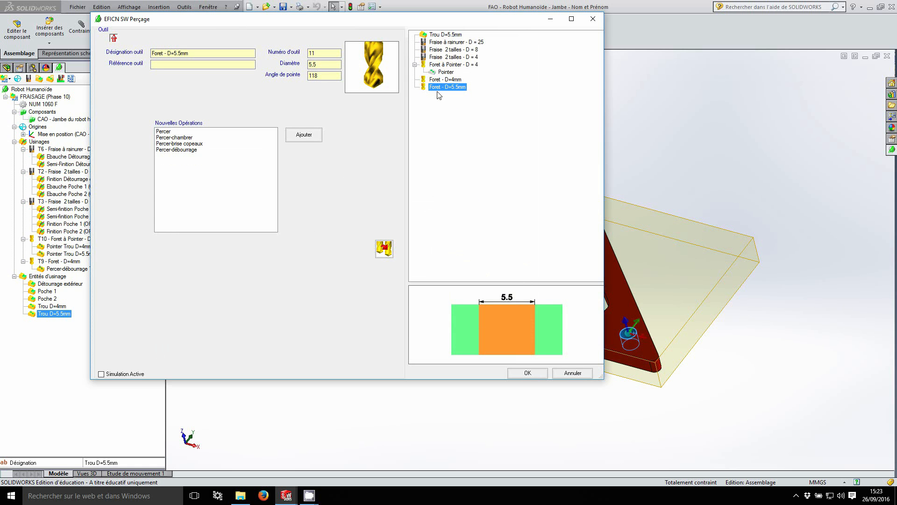
{"action": "left_click", "coordinate": [195, 150]}
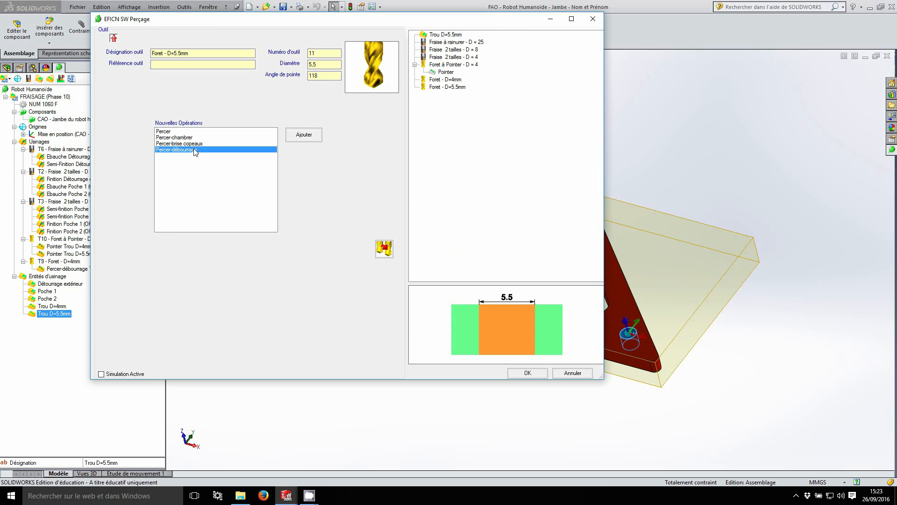
{"action": "left_click", "coordinate": [317, 138]}
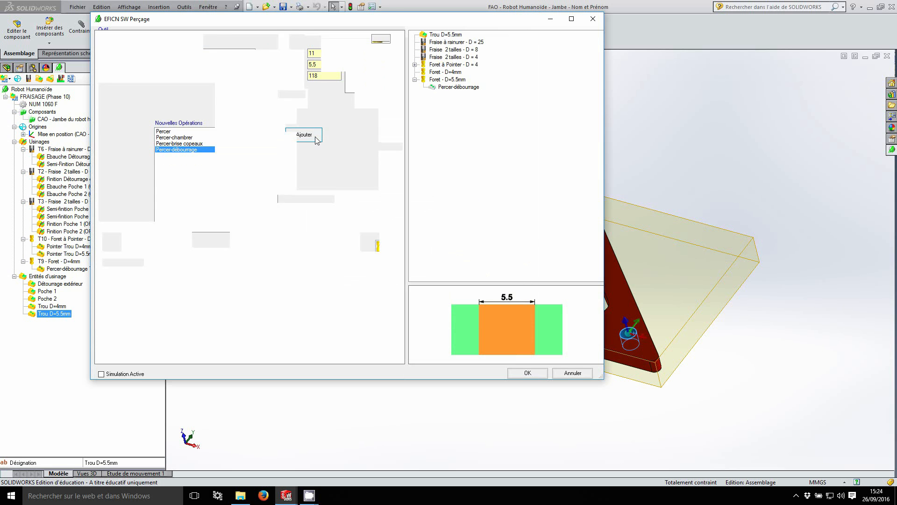
{"action": "left_click", "coordinate": [391, 133]}
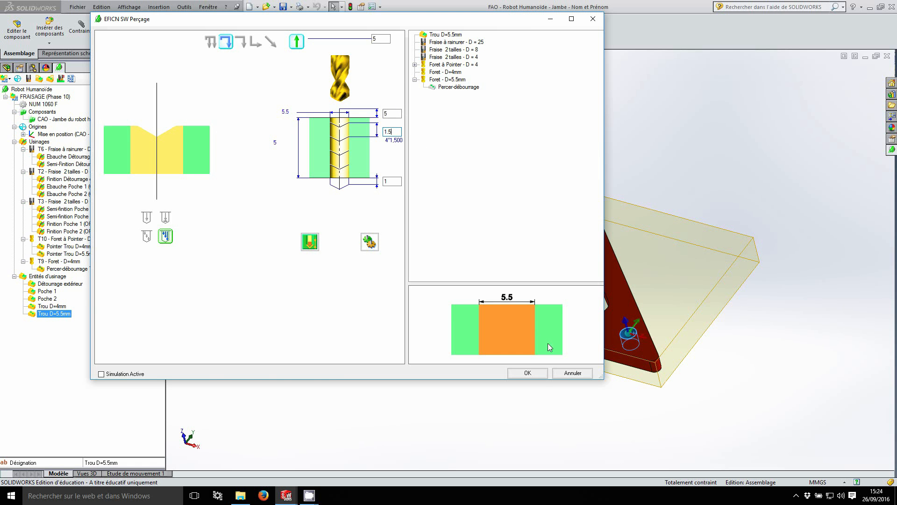
{"action": "left_click", "coordinate": [527, 372]}
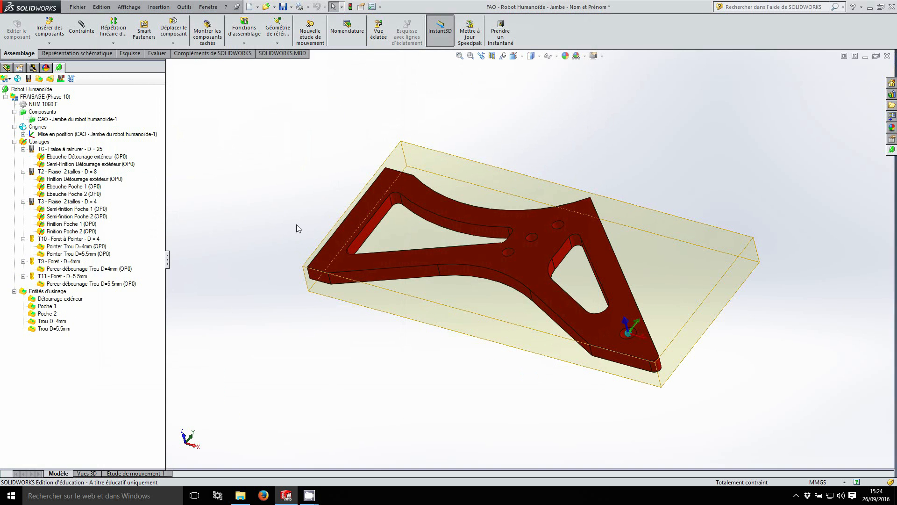
{"action": "left_click", "coordinate": [283, 8]}
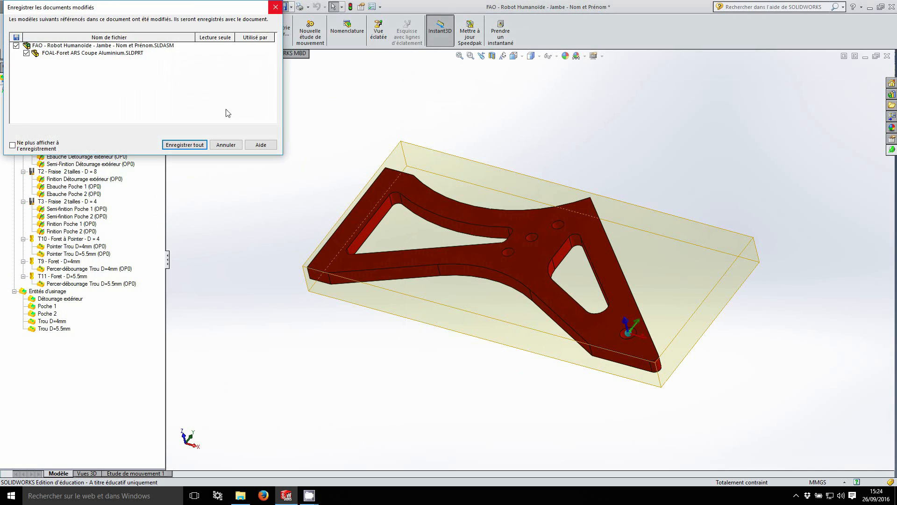
{"action": "left_click", "coordinate": [193, 149]}
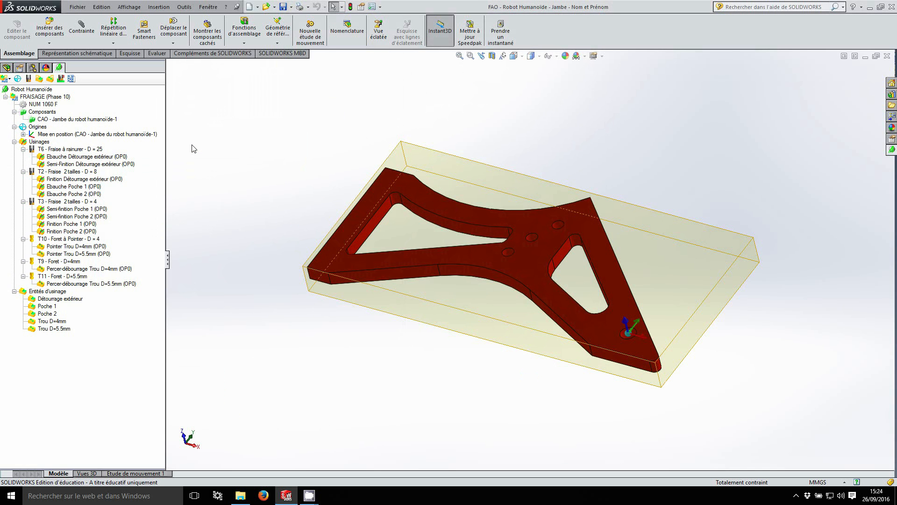
Simulate the machining of the complete FRAISAGE phase, then close the simulation
{"action": "right_click", "coordinate": [51, 98]}
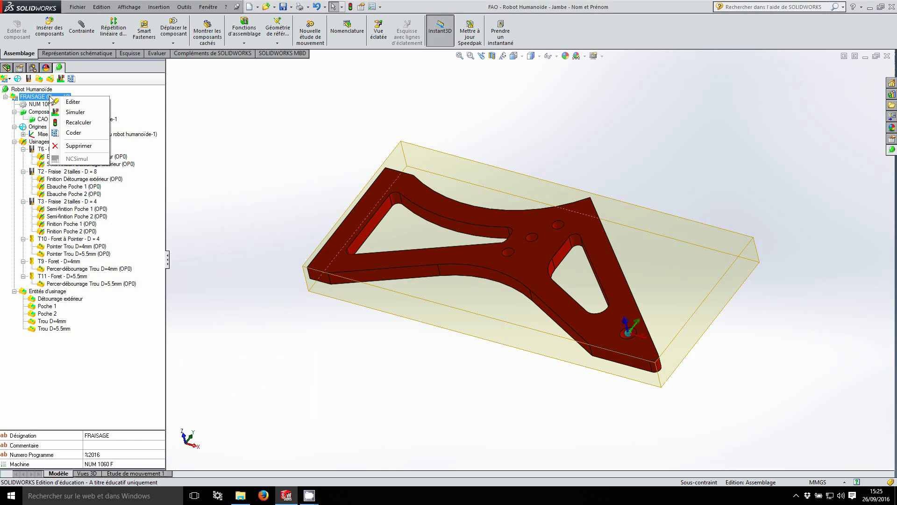
{"action": "left_click", "coordinate": [73, 113]}
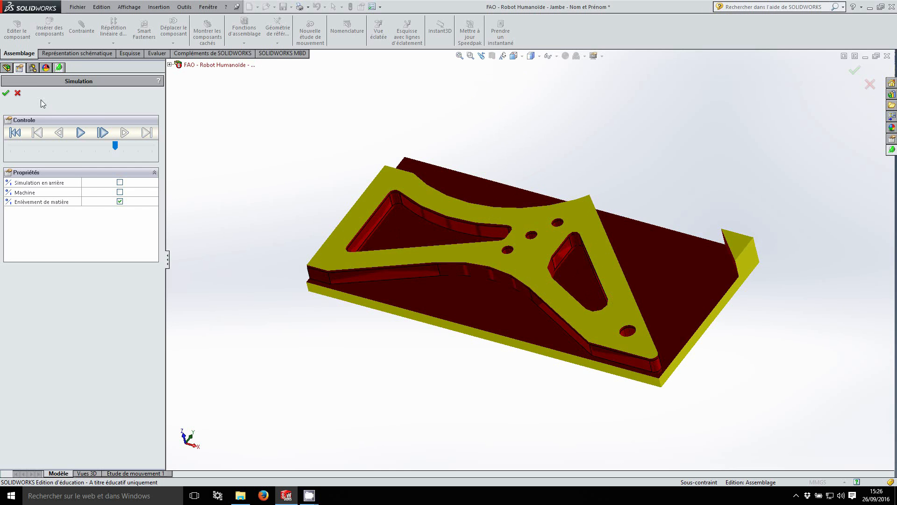
{"action": "left_click", "coordinate": [5, 93]}
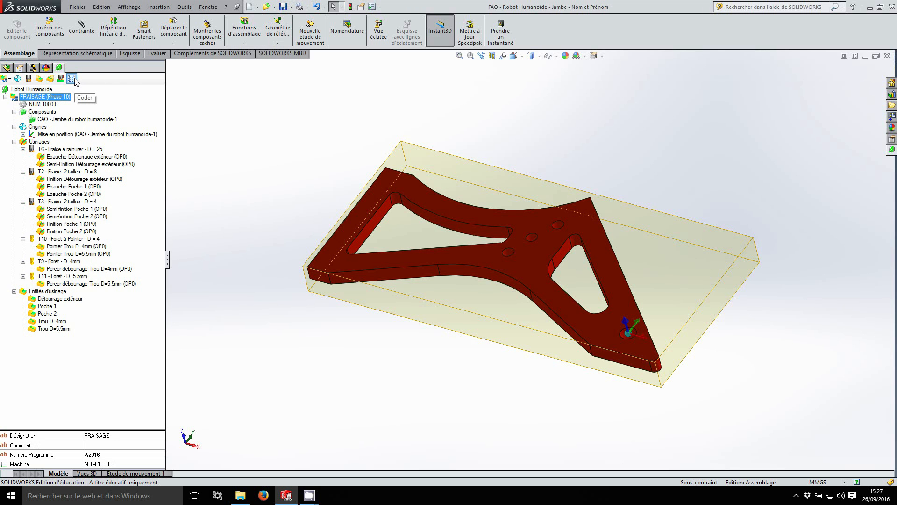
Generate the NC program for the FRAISAGE phase and review its code through to the end
{"action": "left_click", "coordinate": [72, 79]}
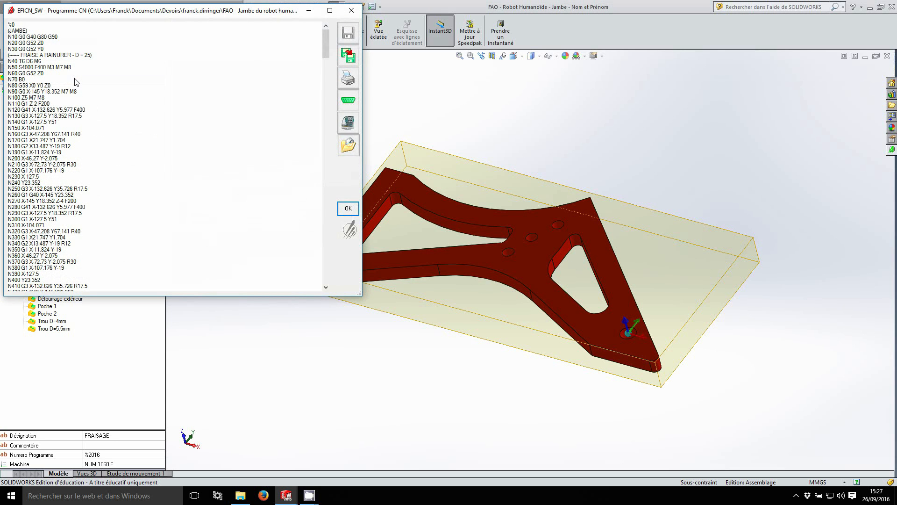
{"action": "left_click_drag", "start_coordinate": [327, 39], "coordinate": [328, 200]}
{"action": "left_click_drag", "start_coordinate": [330, 221], "coordinate": [334, 268]}
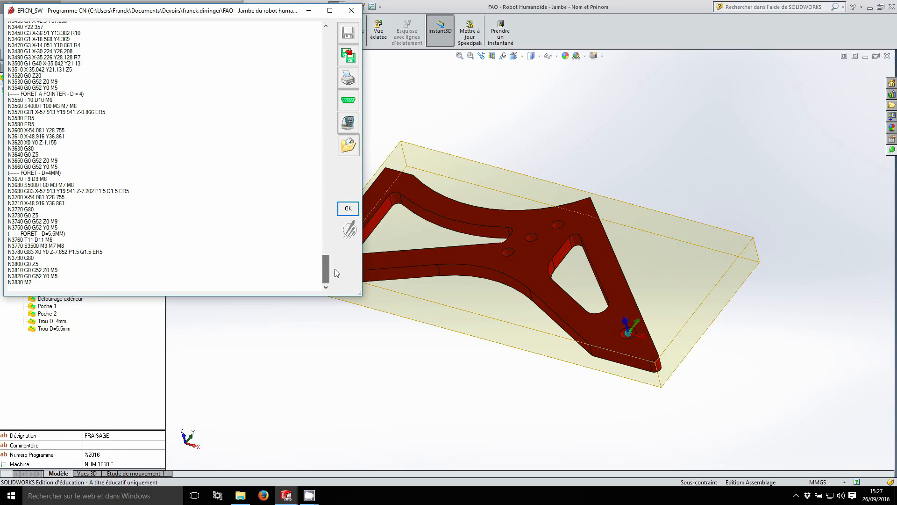
Save the NC program as %2016 in the FAO - Jambe du robot humanoide folder under Devoirs, close the program and save the assembly
{"action": "left_click", "coordinate": [354, 59]}
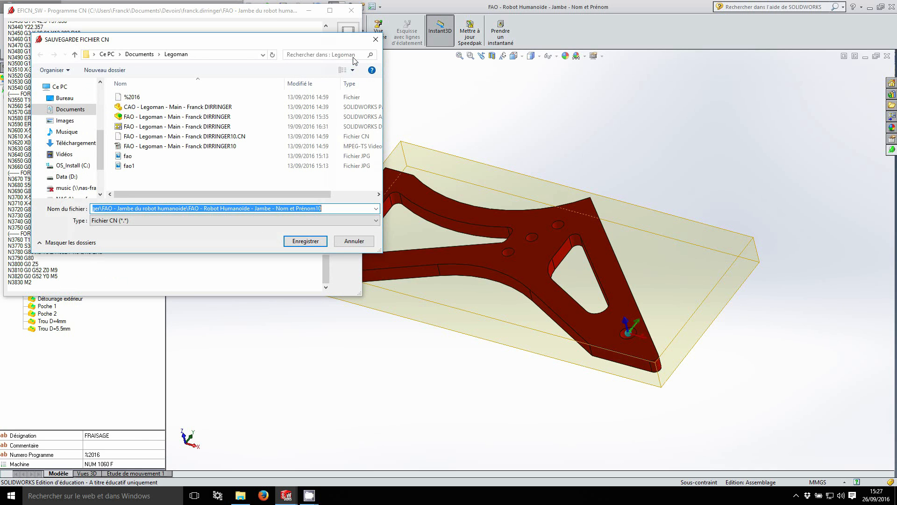
{"action": "left_click", "coordinate": [139, 54]}
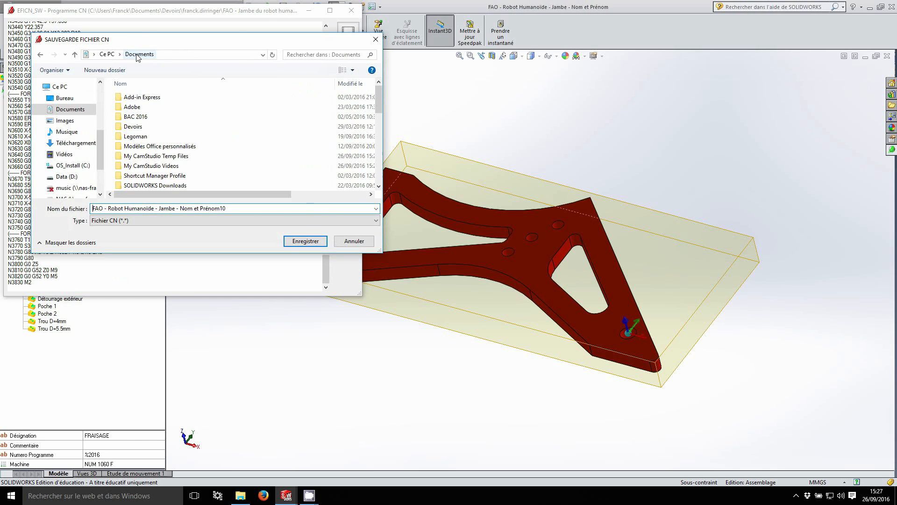
{"action": "double_click", "coordinate": [135, 127]}
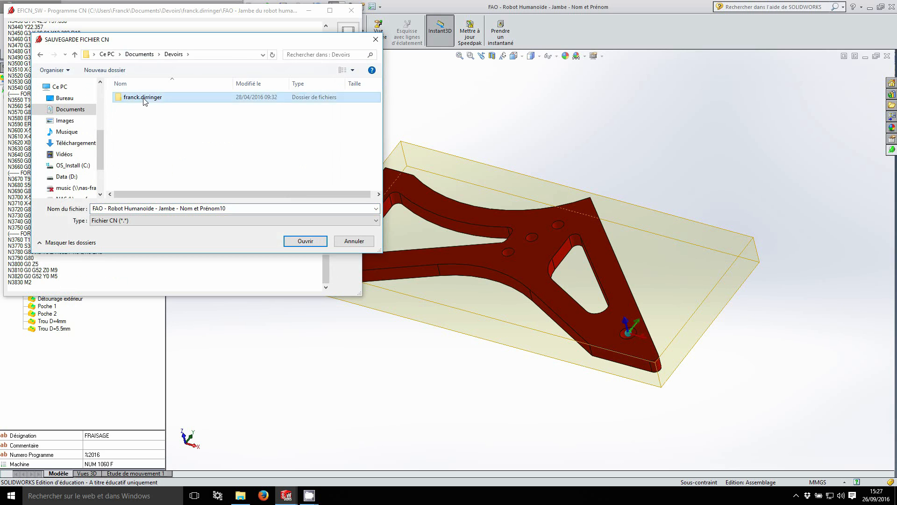
{"action": "double_click", "coordinate": [138, 97]}
{"action": "left_click", "coordinate": [144, 98]}
{"action": "double_click", "coordinate": [144, 98]}
{"action": "left_click", "coordinate": [189, 208]}
{"action": "type", "text": "%2016"}
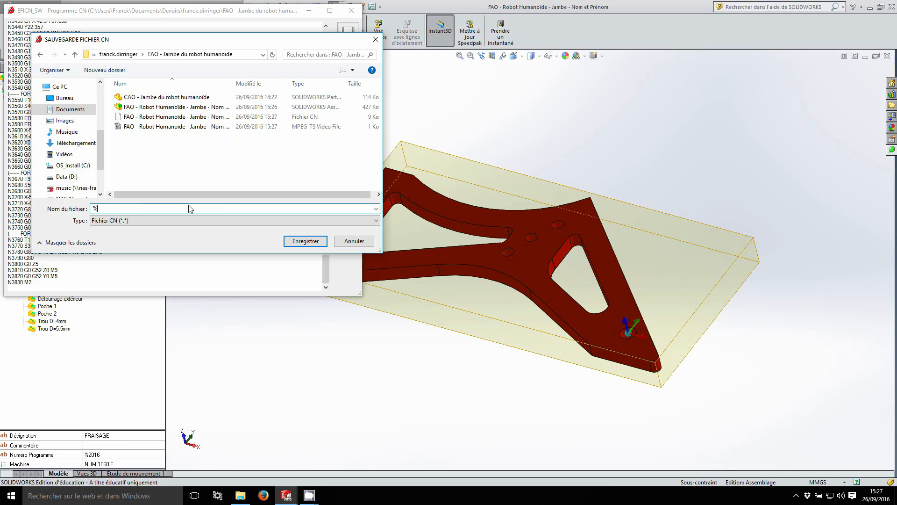
{"action": "left_click", "coordinate": [293, 241]}
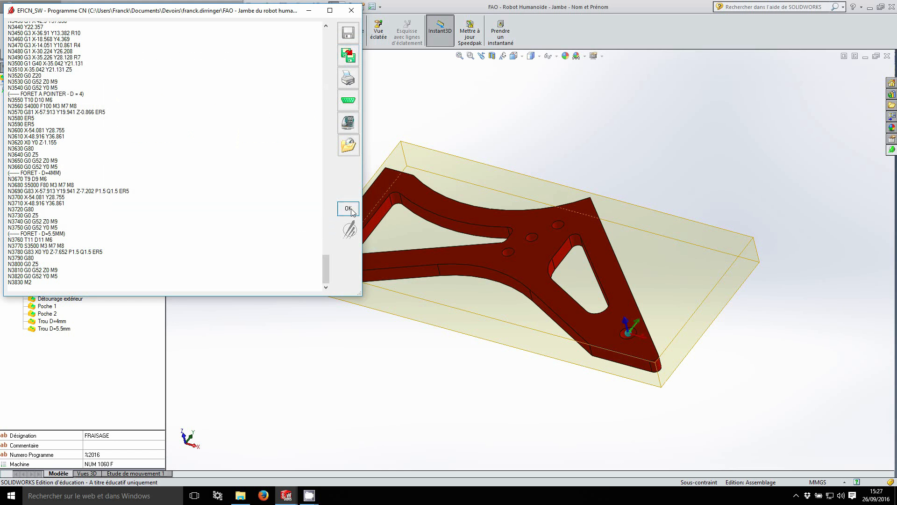
{"action": "left_click", "coordinate": [350, 209]}
{"action": "left_click", "coordinate": [282, 7]}
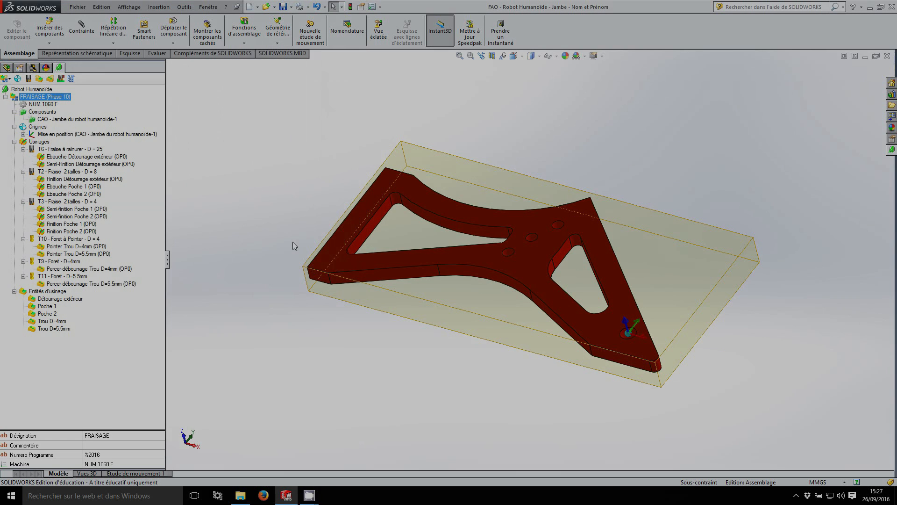